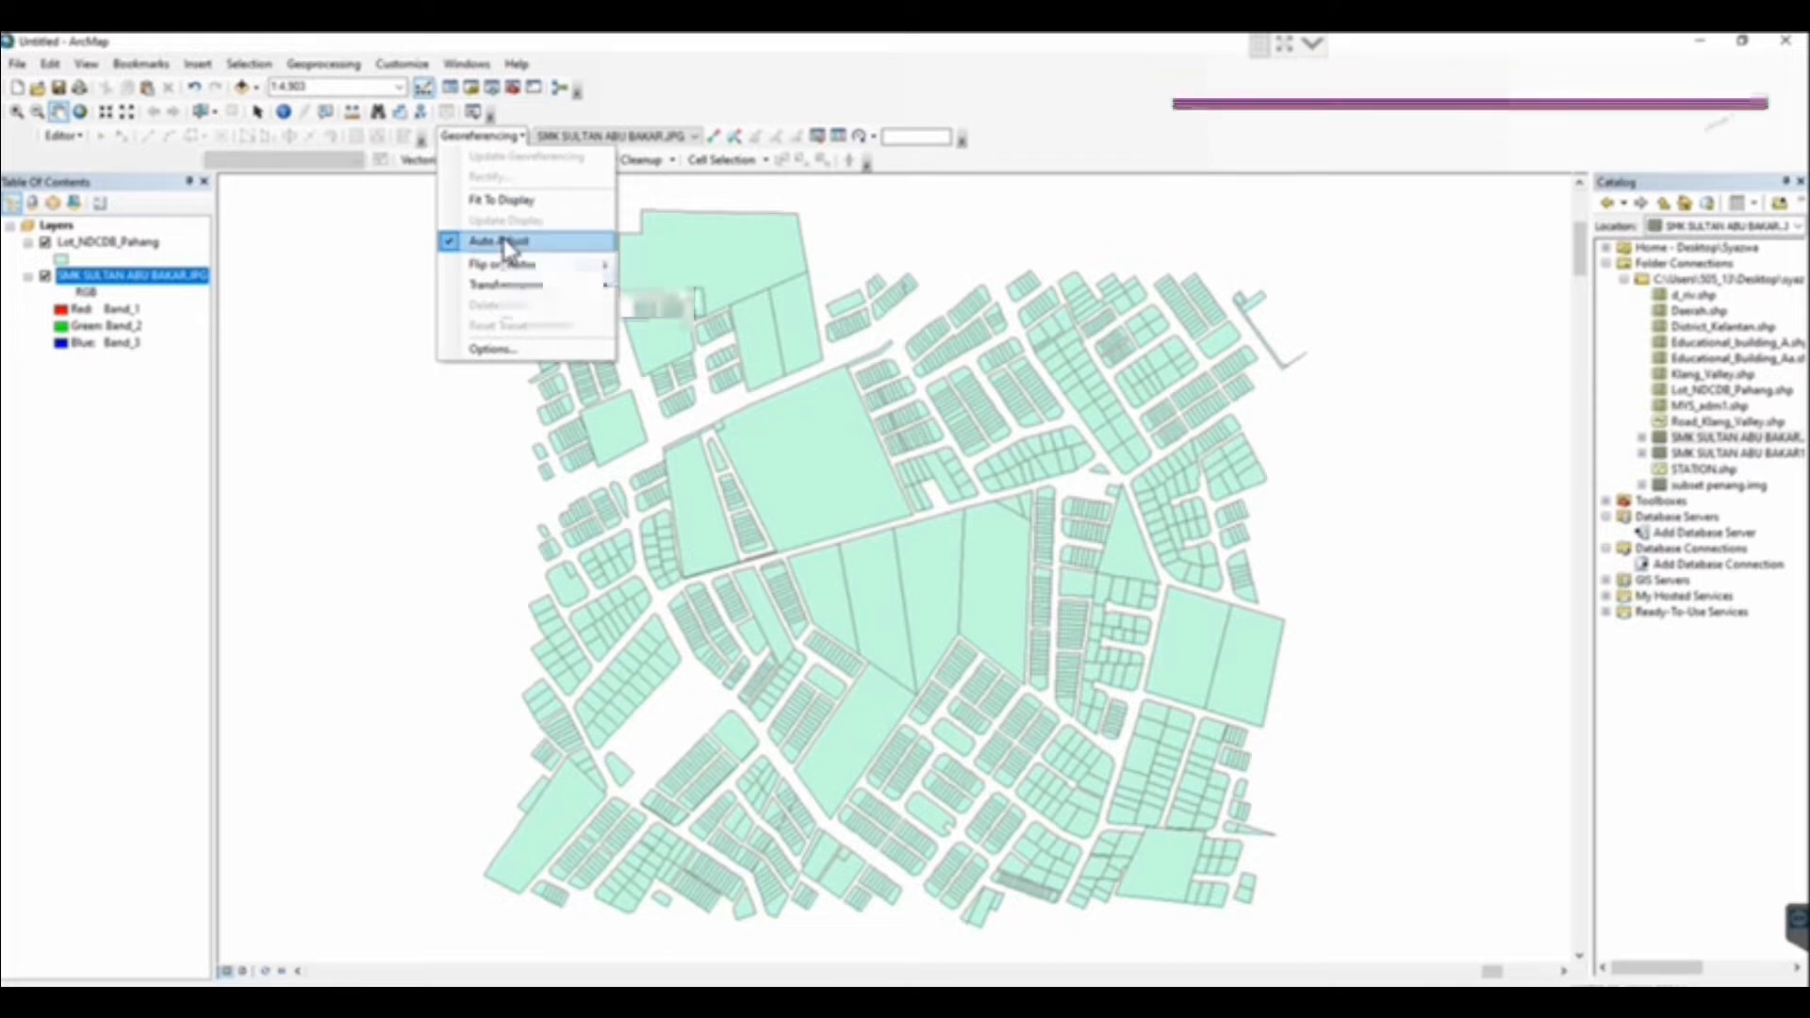
# Turn off automatic adjustment for georeferencing and zoom to the SMK SULTAN ABU BAKAR.JPG layer
pyautogui.click(503, 243)
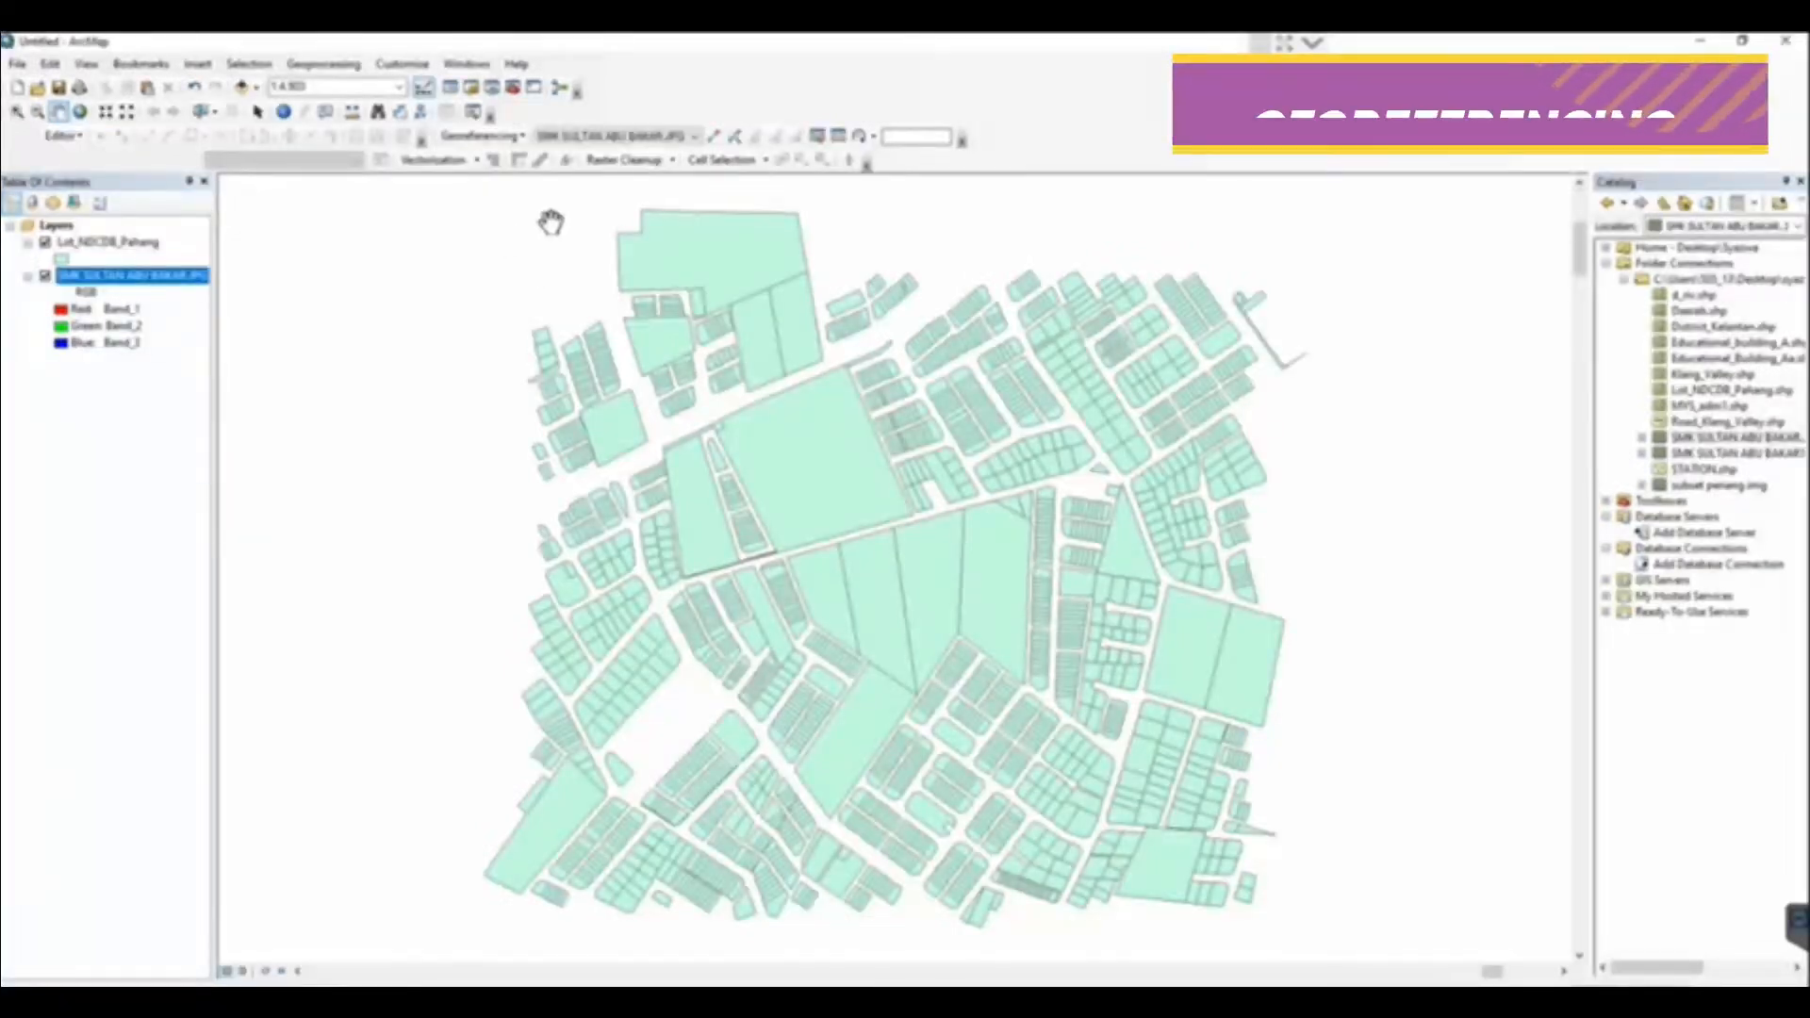
pyautogui.rightClick(132, 286)
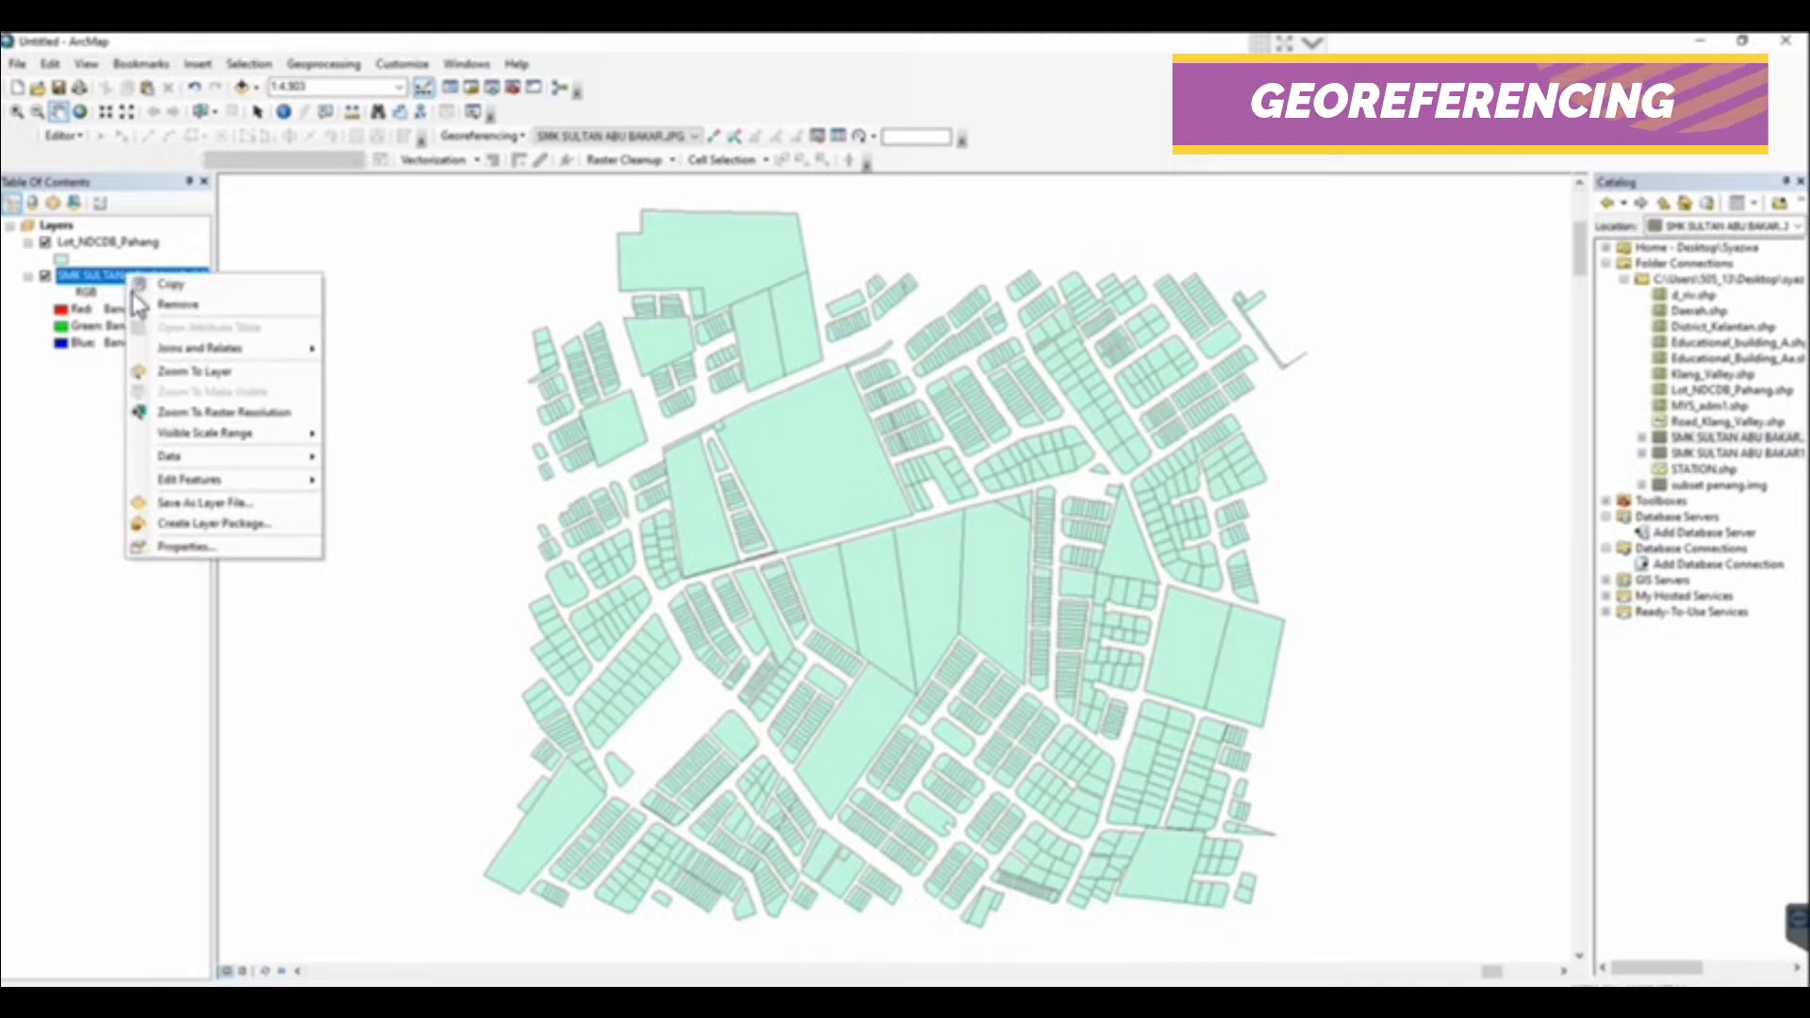
pyautogui.click(161, 371)
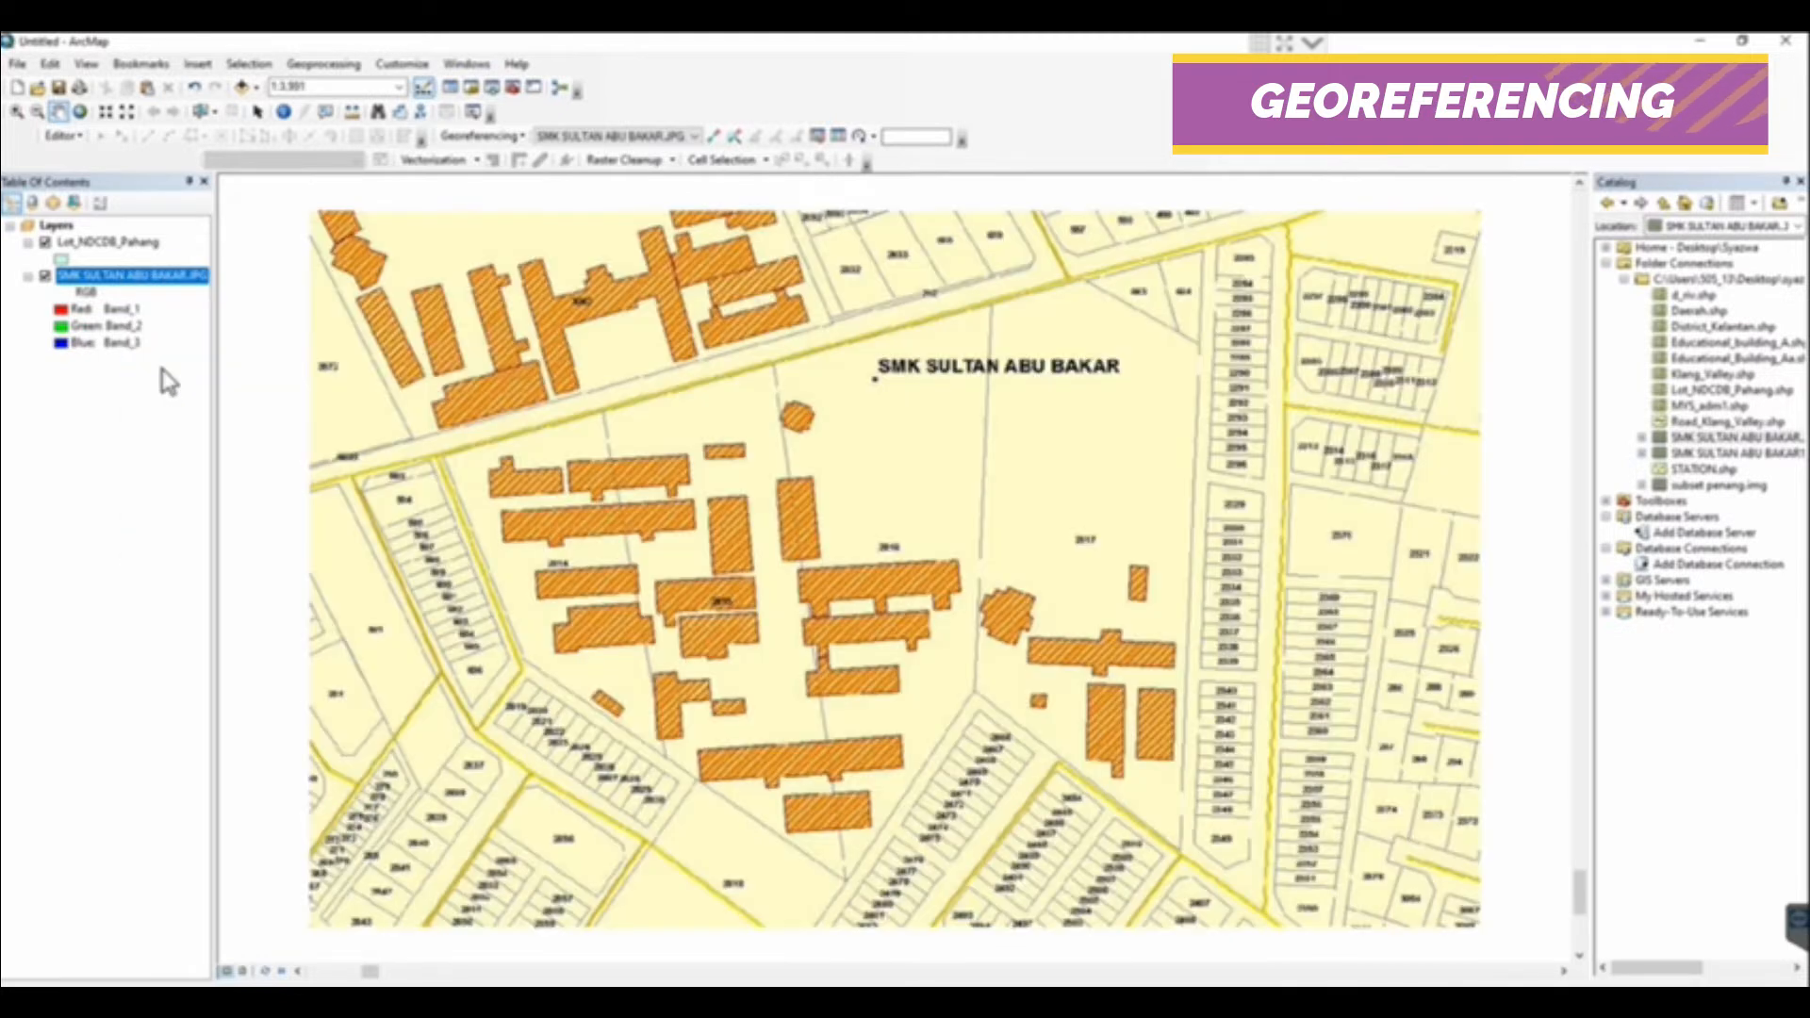
# Open a separate Viewer window of the scanned map, move it off the central area and enlarge it
pyautogui.click(462, 64)
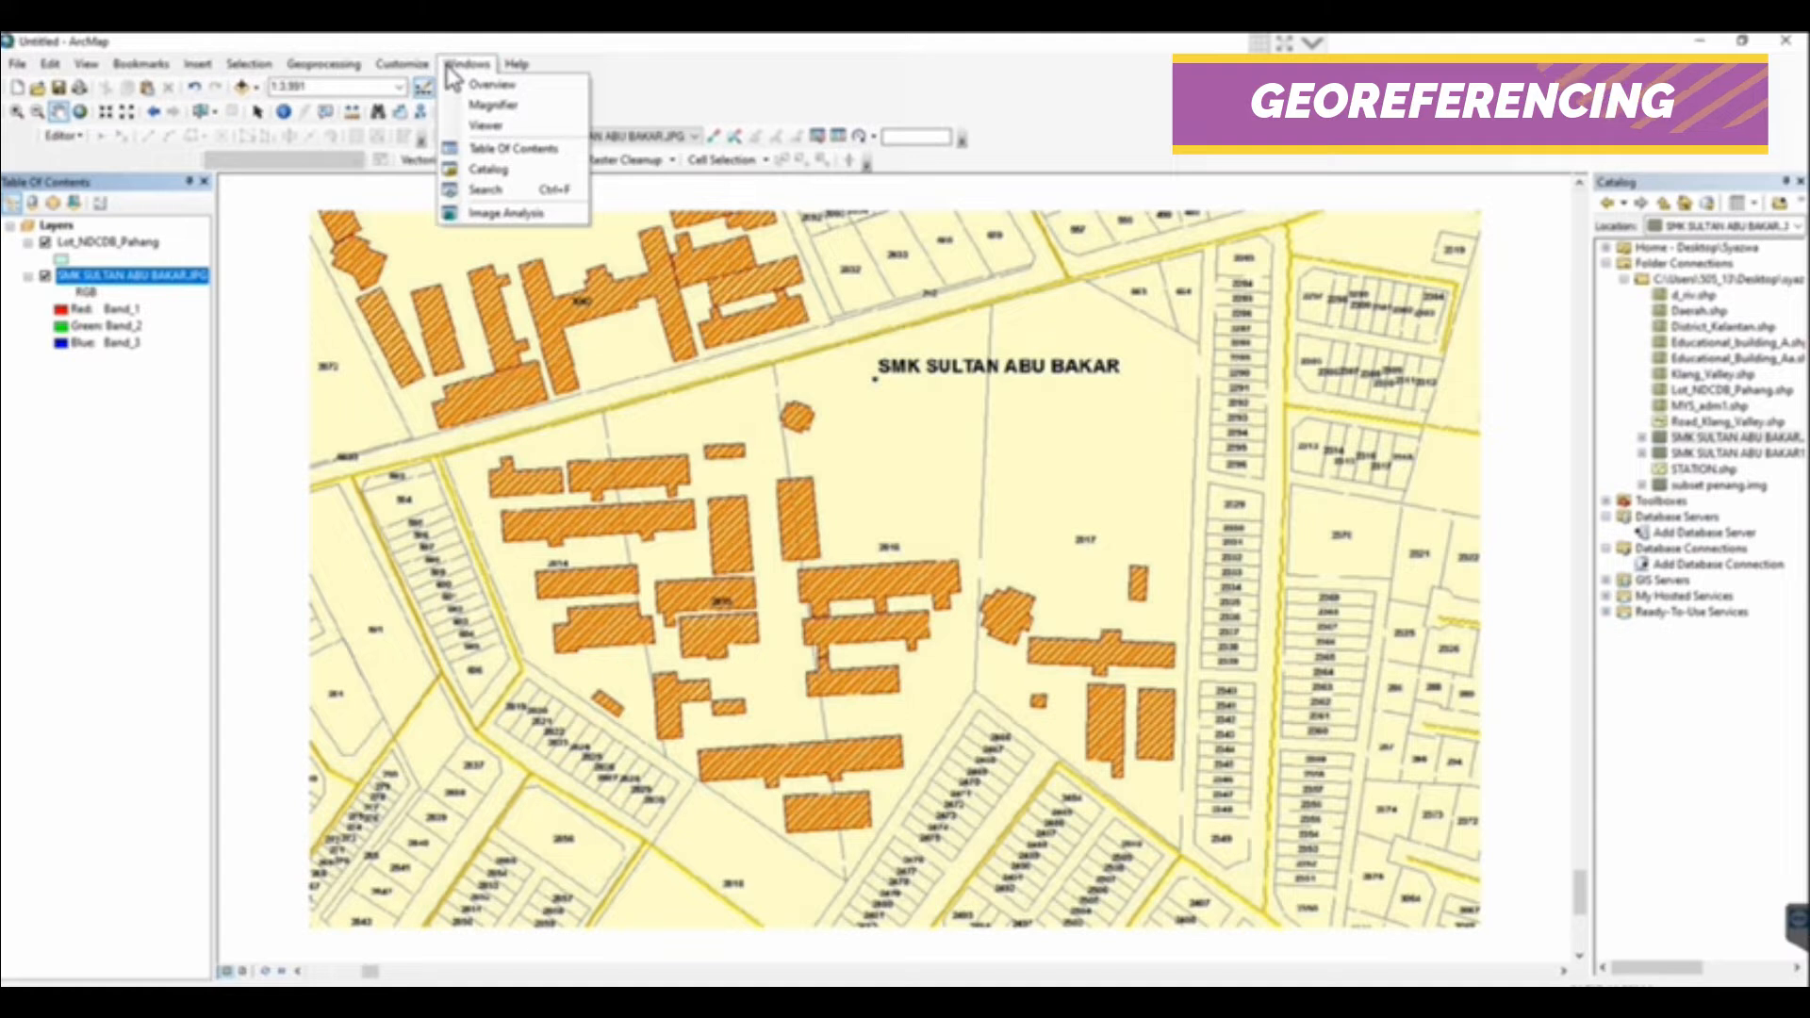
pyautogui.click(483, 126)
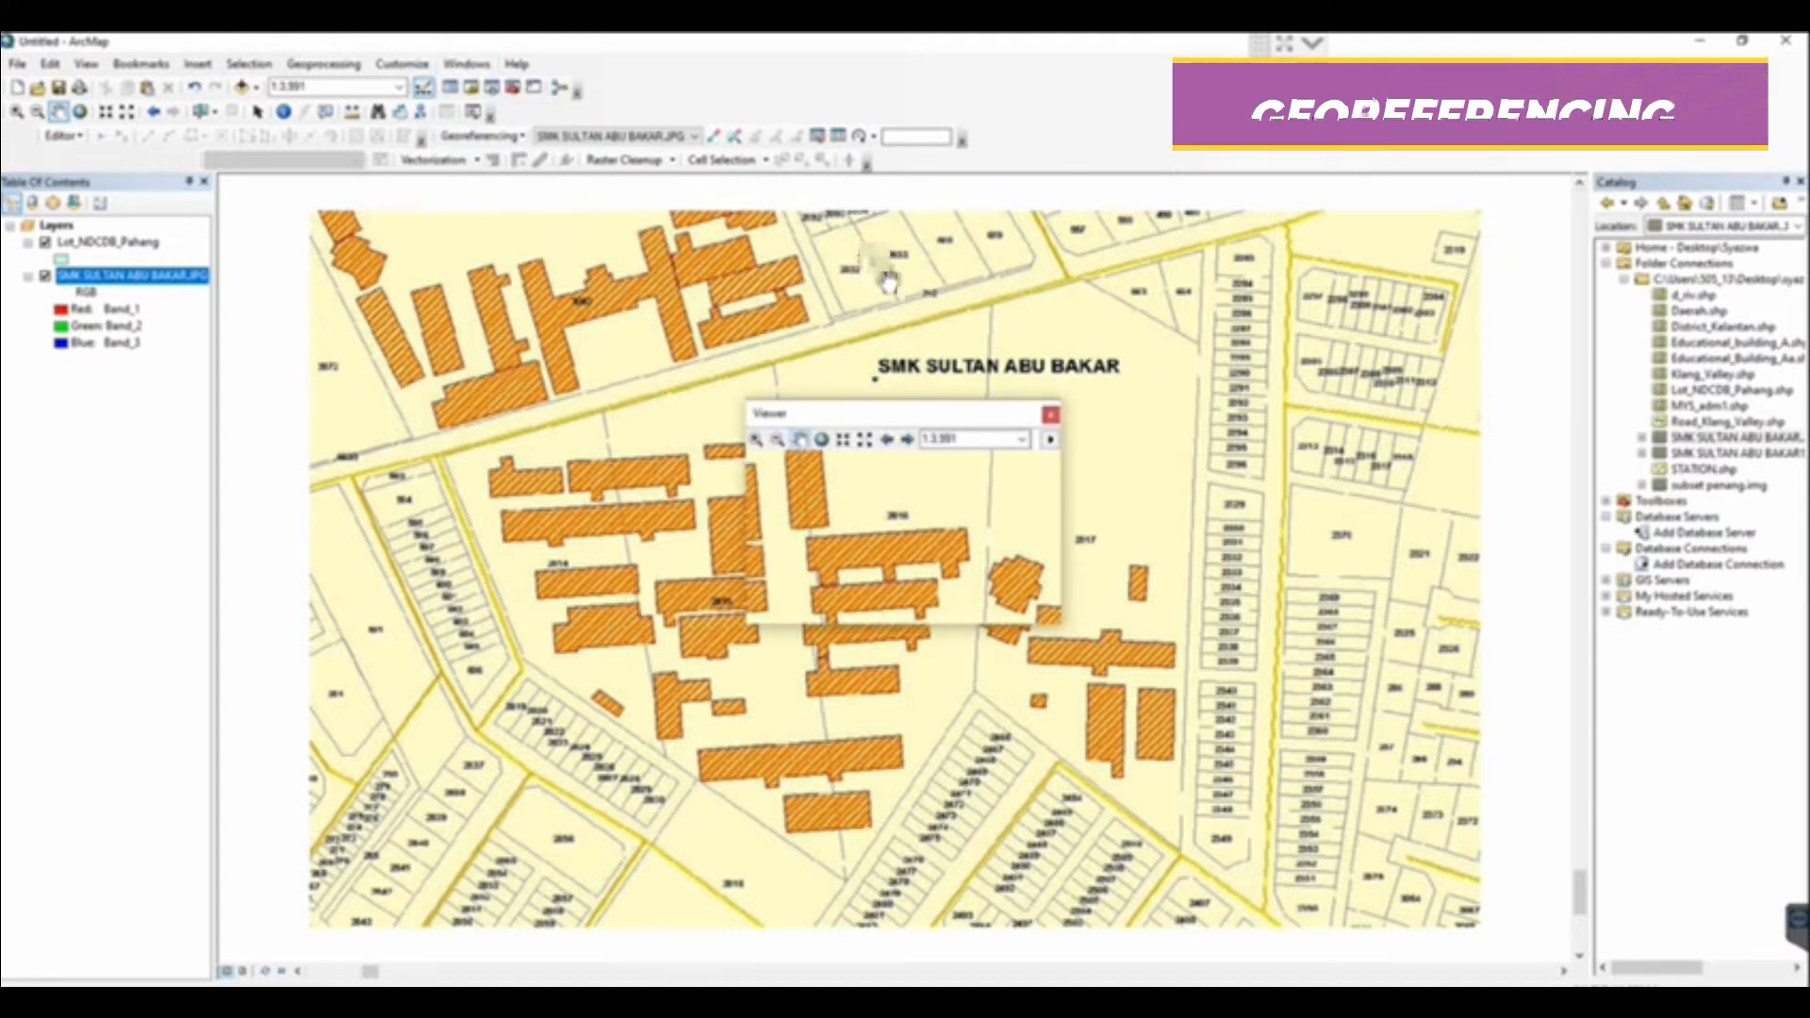
pyautogui.moveTo(943, 413); pyautogui.dragTo(1364, 210)
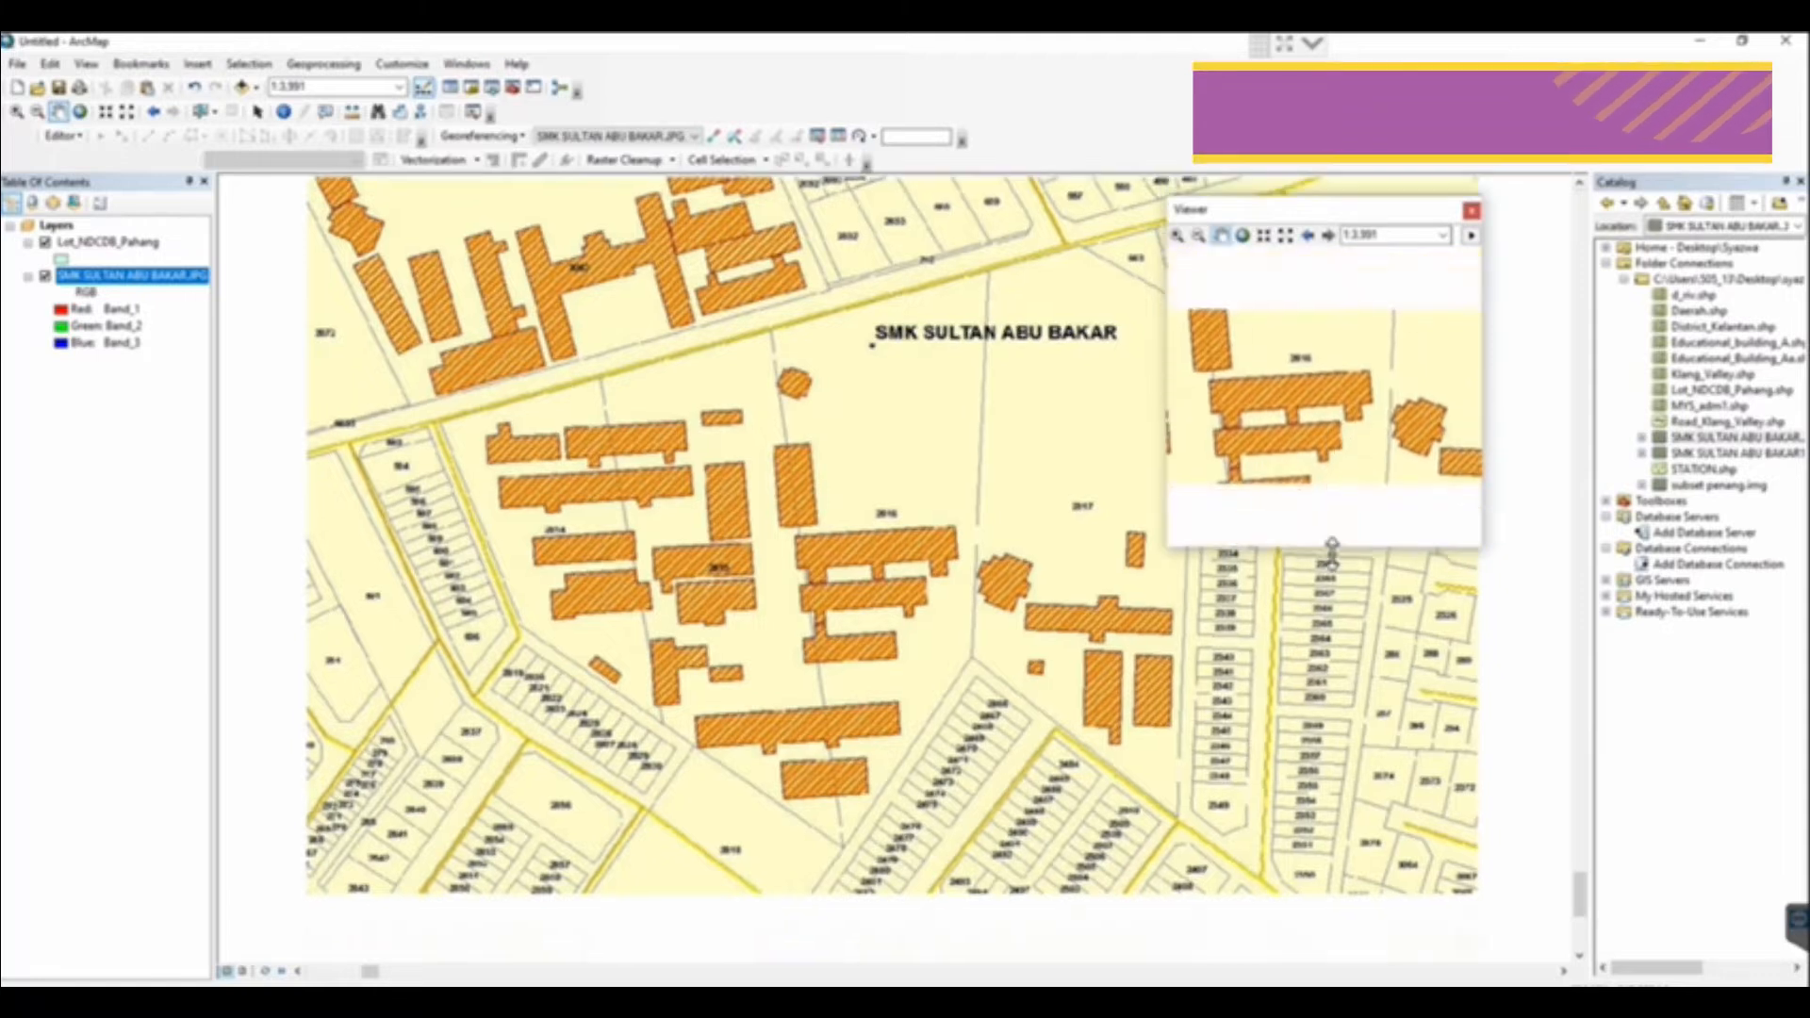
pyautogui.moveTo(1328, 543); pyautogui.dragTo(1329, 551)
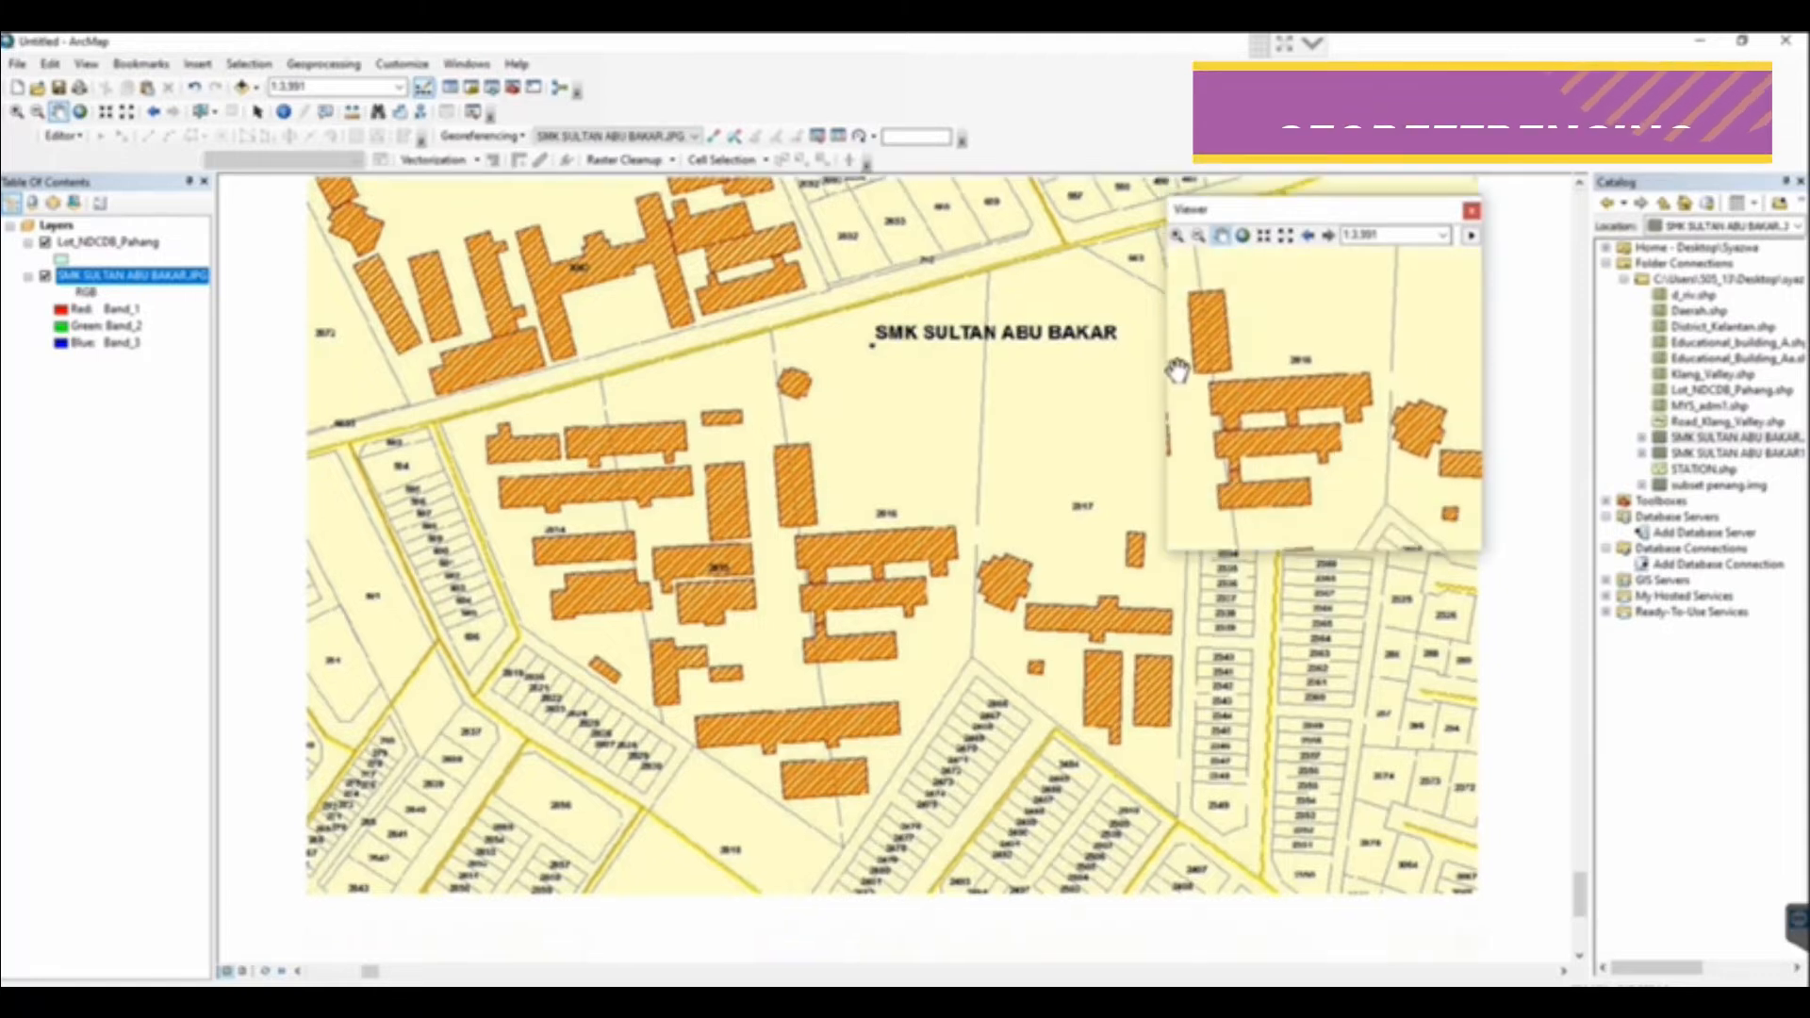
pyautogui.moveTo(1149, 378); pyautogui.dragTo(964, 382)
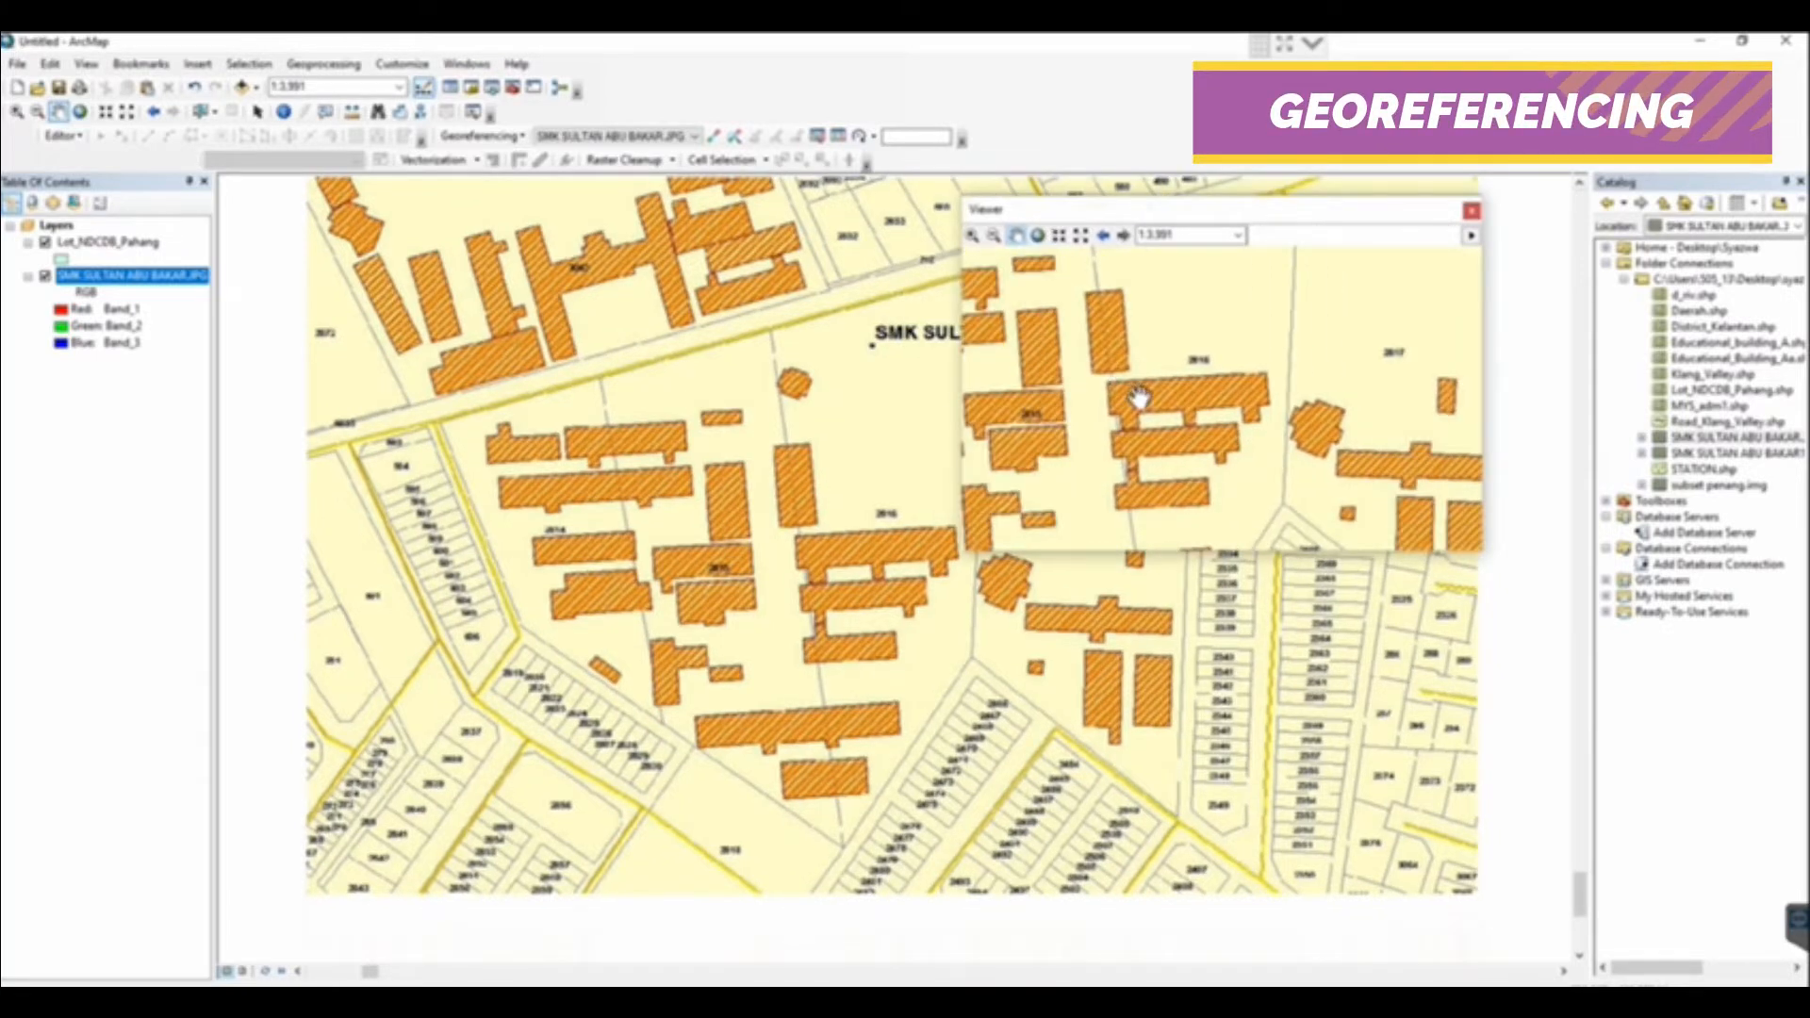
pyautogui.moveTo(1343, 193); pyautogui.dragTo(1342, 162)
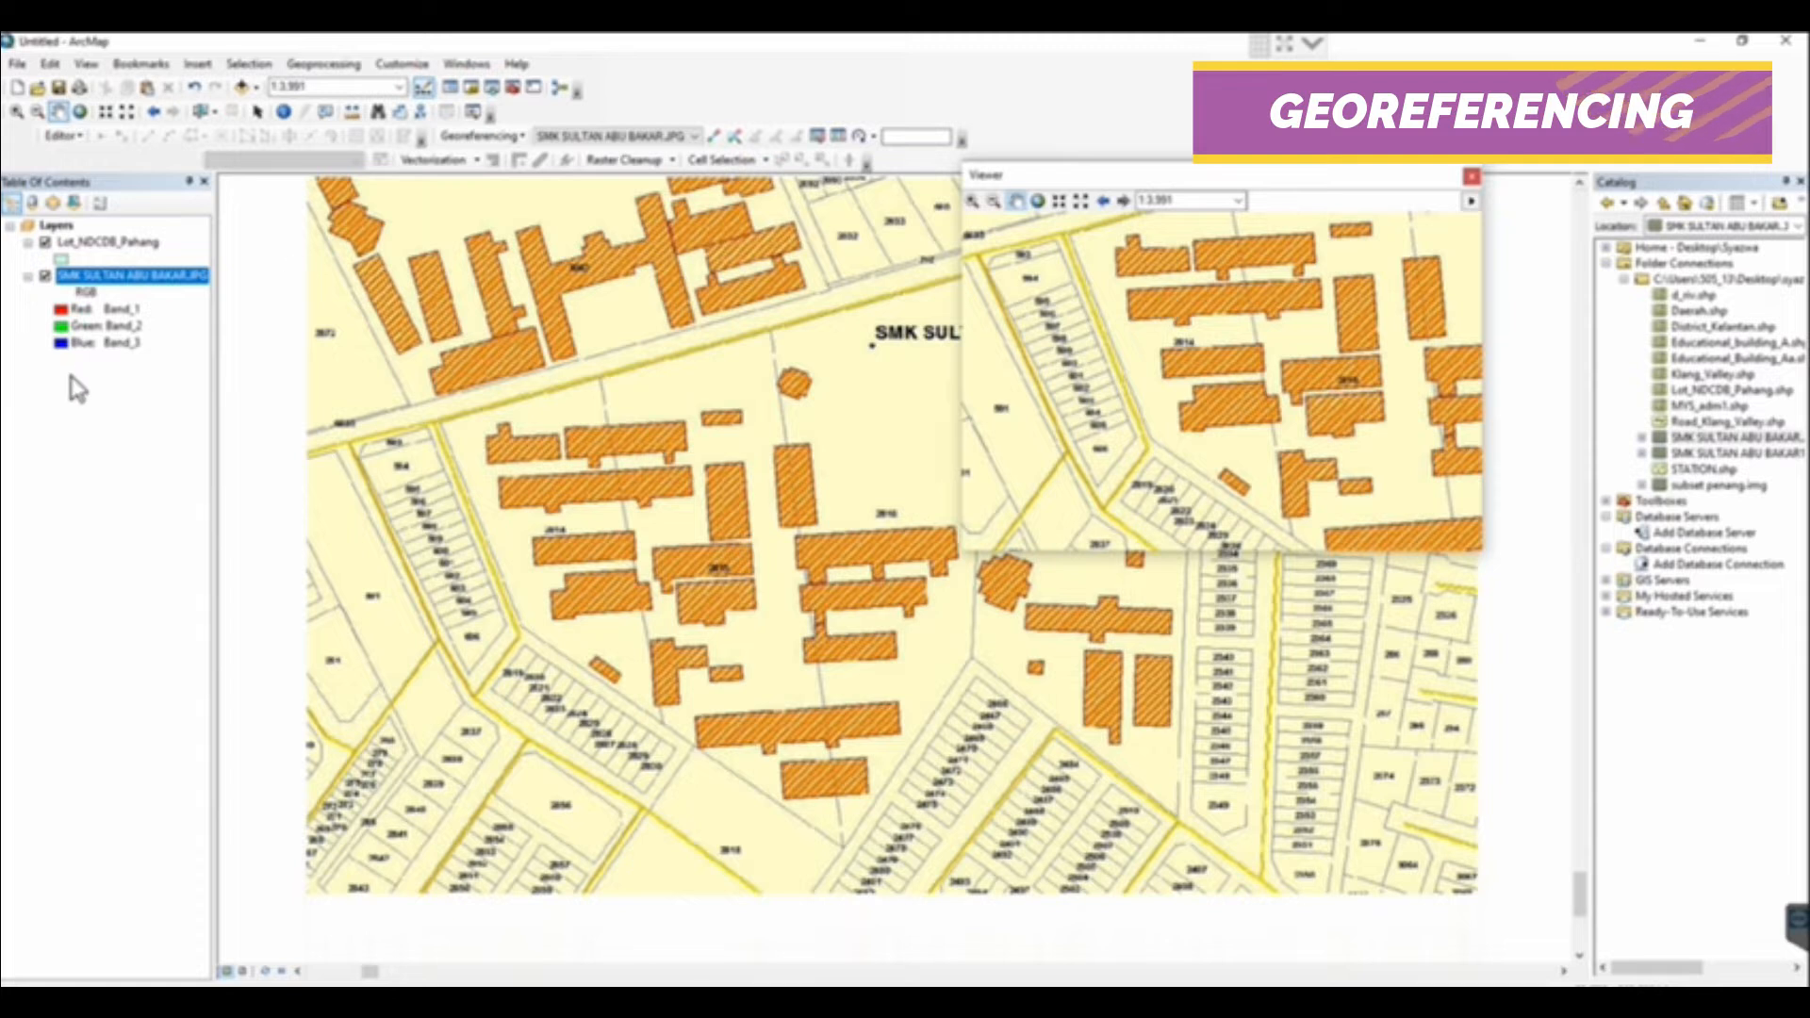
# Zoom the main map to the Lot_NDCDB_Pahang layer and bring the lots matching the scanned map into view
pyautogui.rightClick(108, 244)
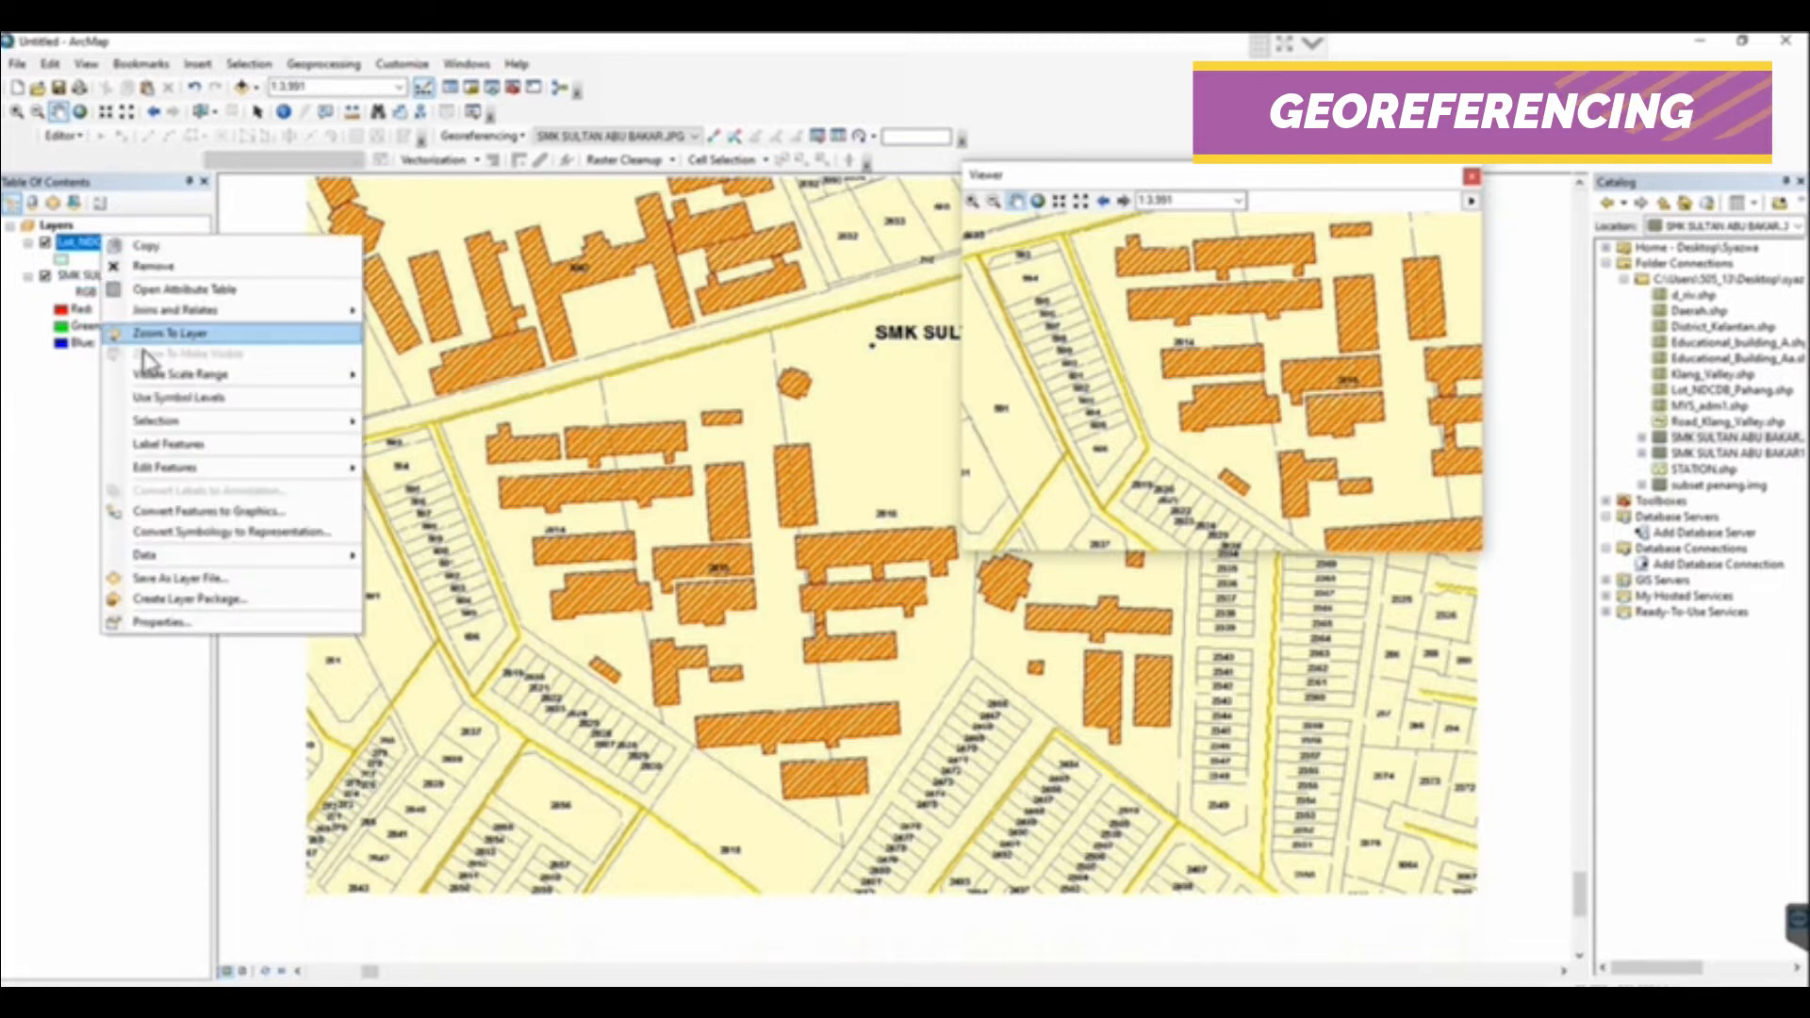
pyautogui.click(158, 335)
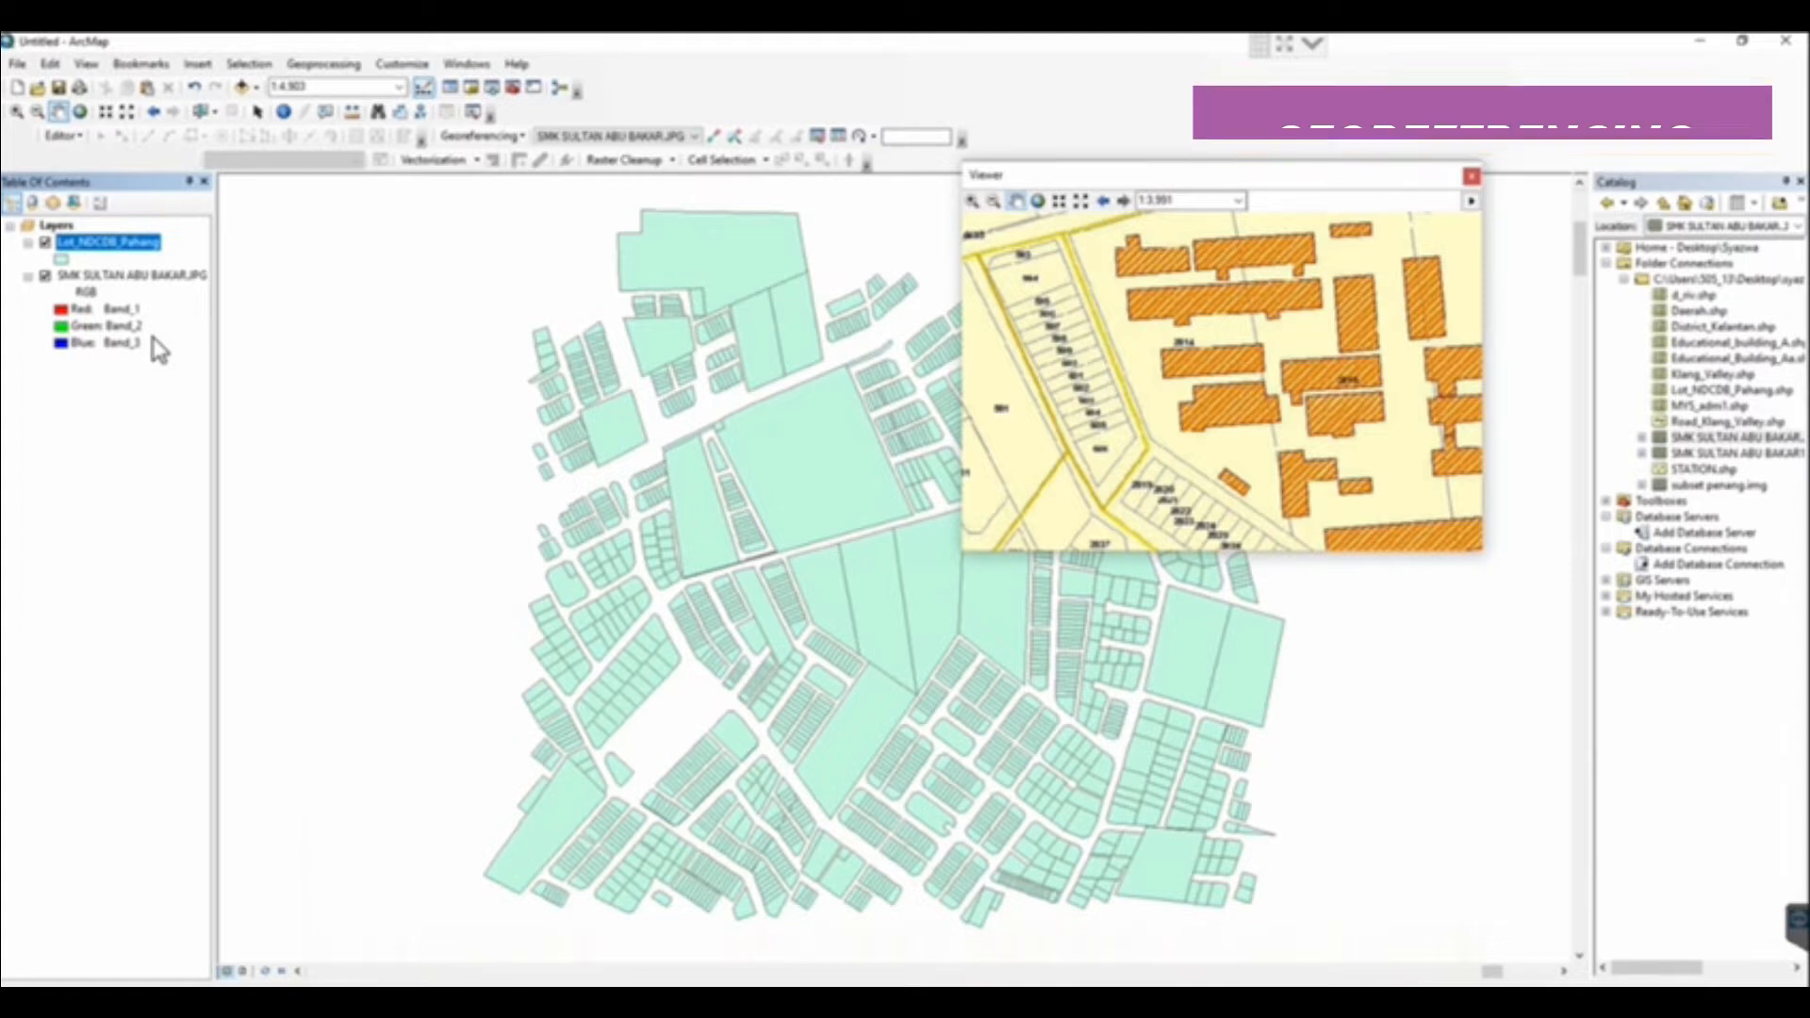
pyautogui.moveTo(755, 585); pyautogui.dragTo(639, 531)
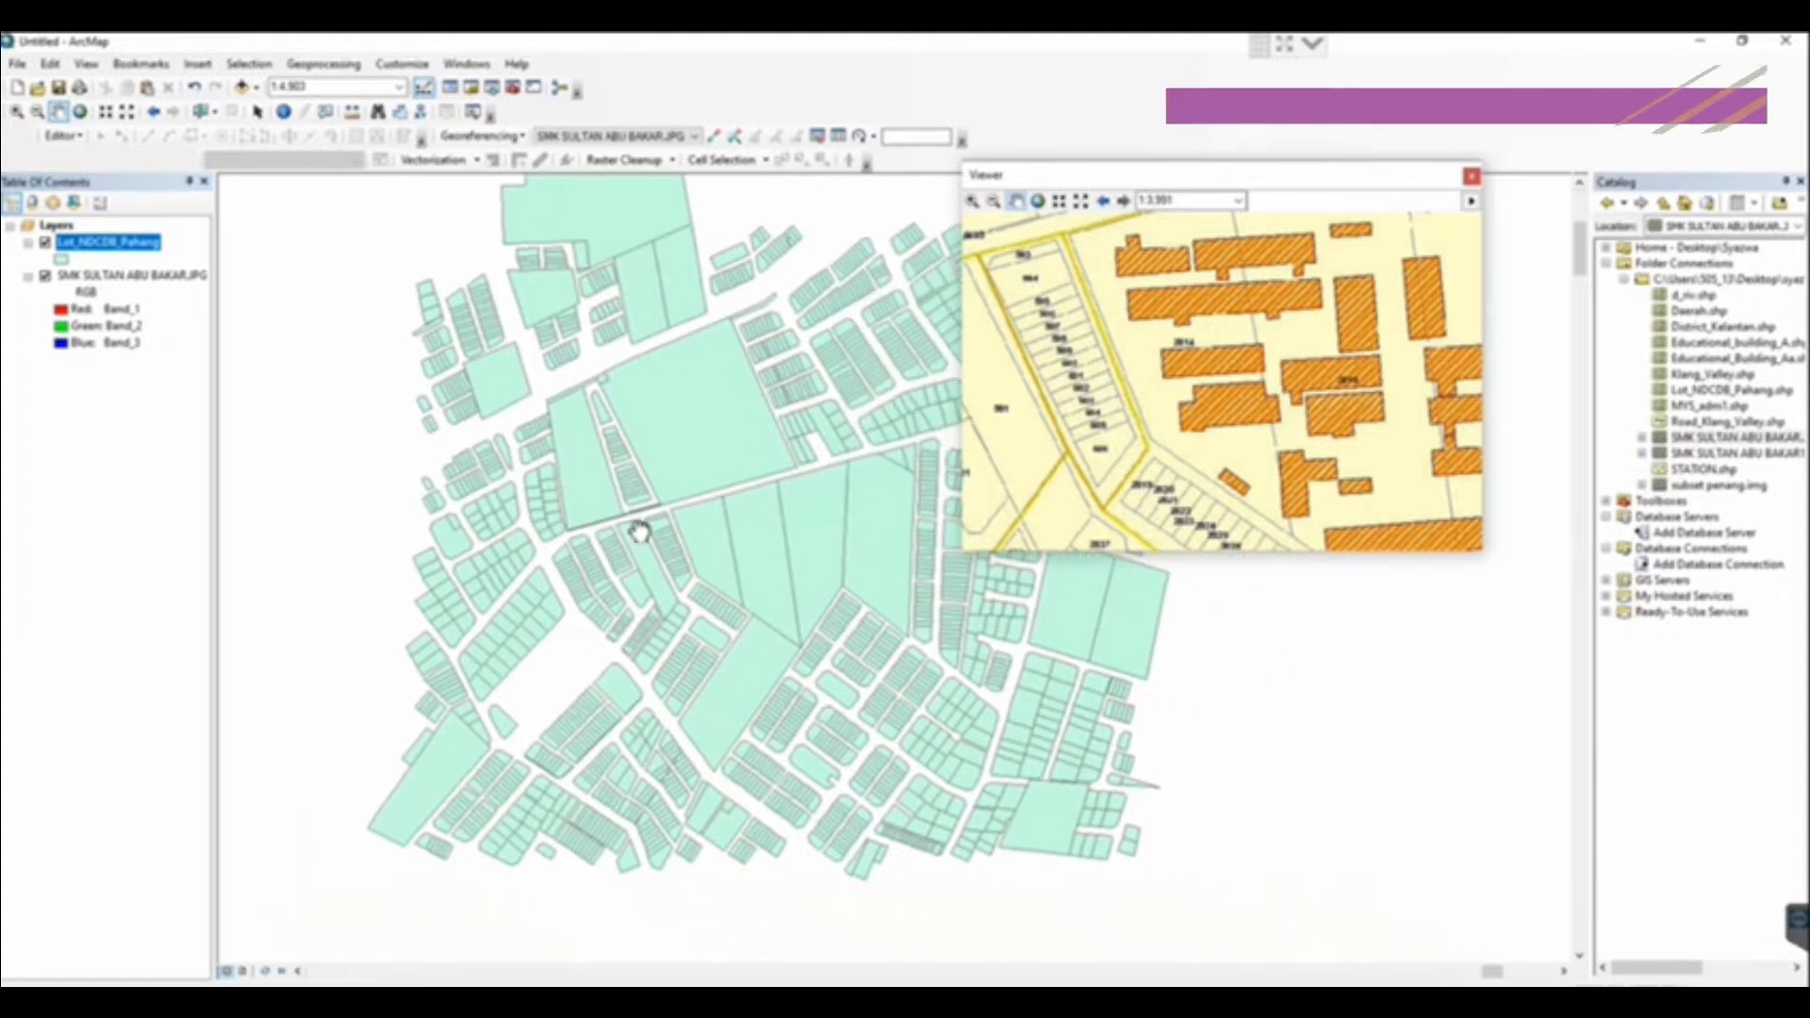
pyautogui.scroll(1, 639, 531)
pyautogui.scroll(1, 569, 505)
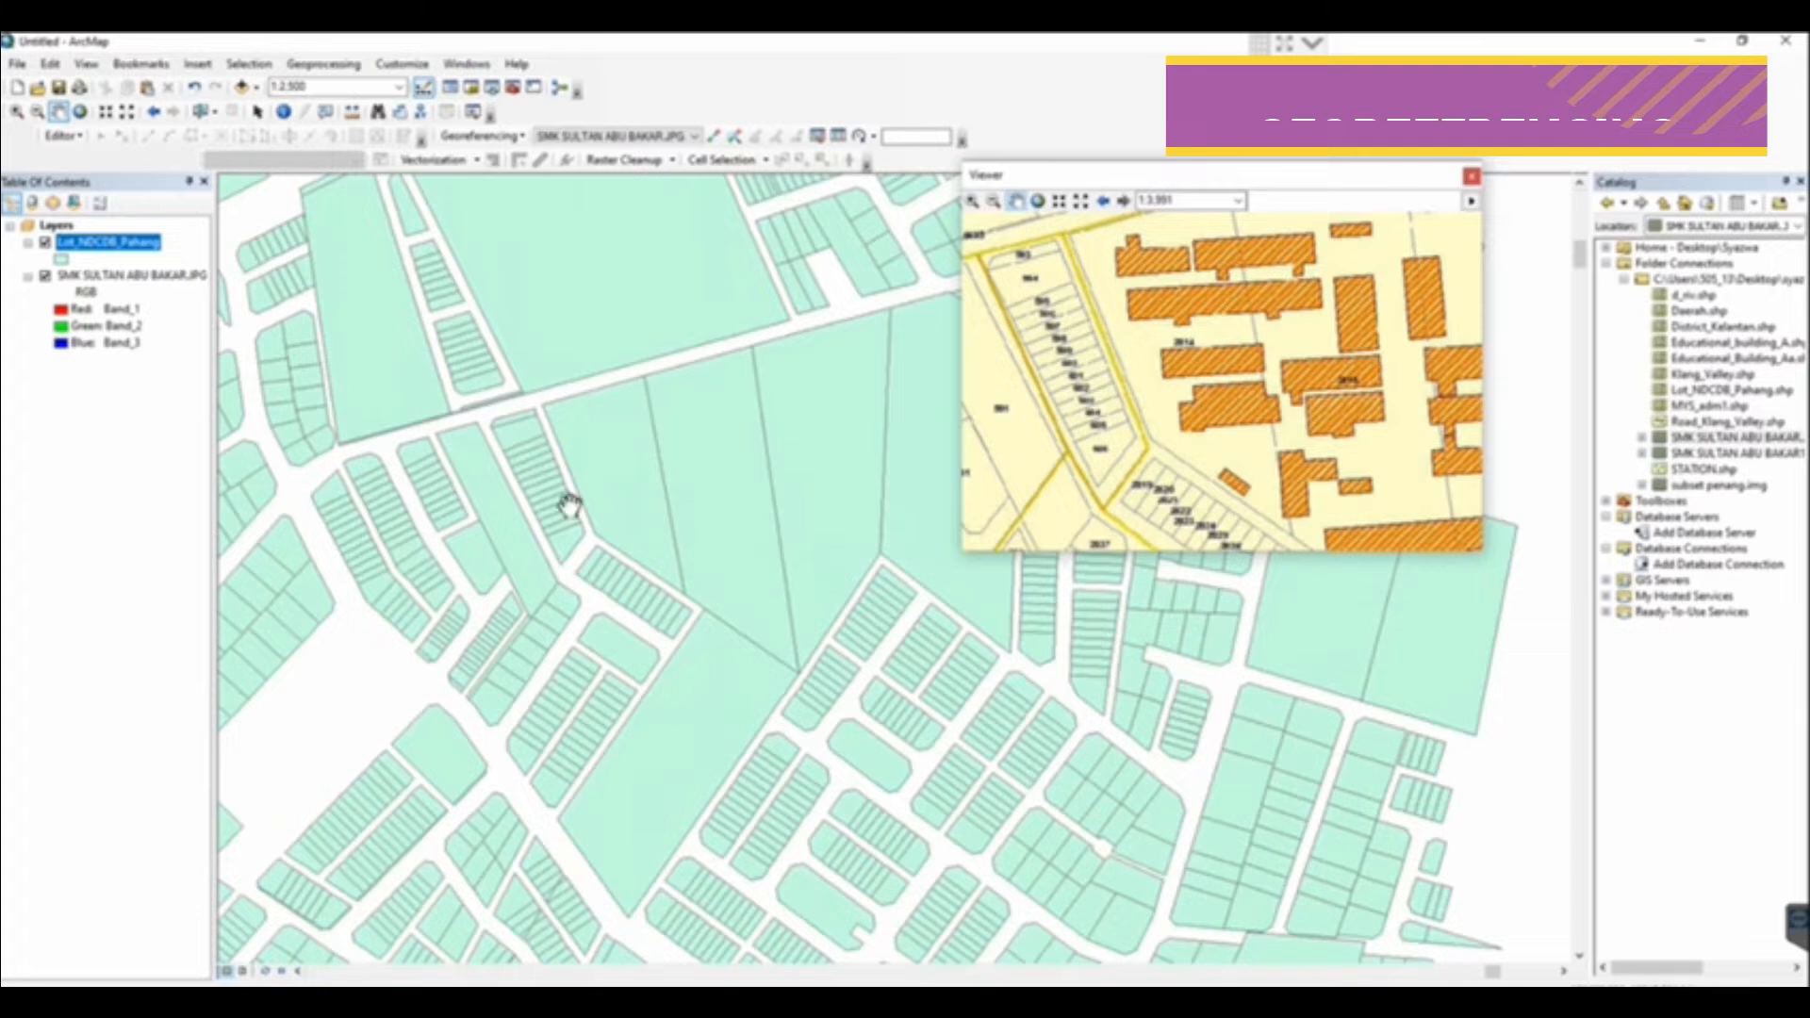
# Label the features of the Lot_NDCDB_Pahang layer using the LOT field
pyautogui.rightClick(156, 247)
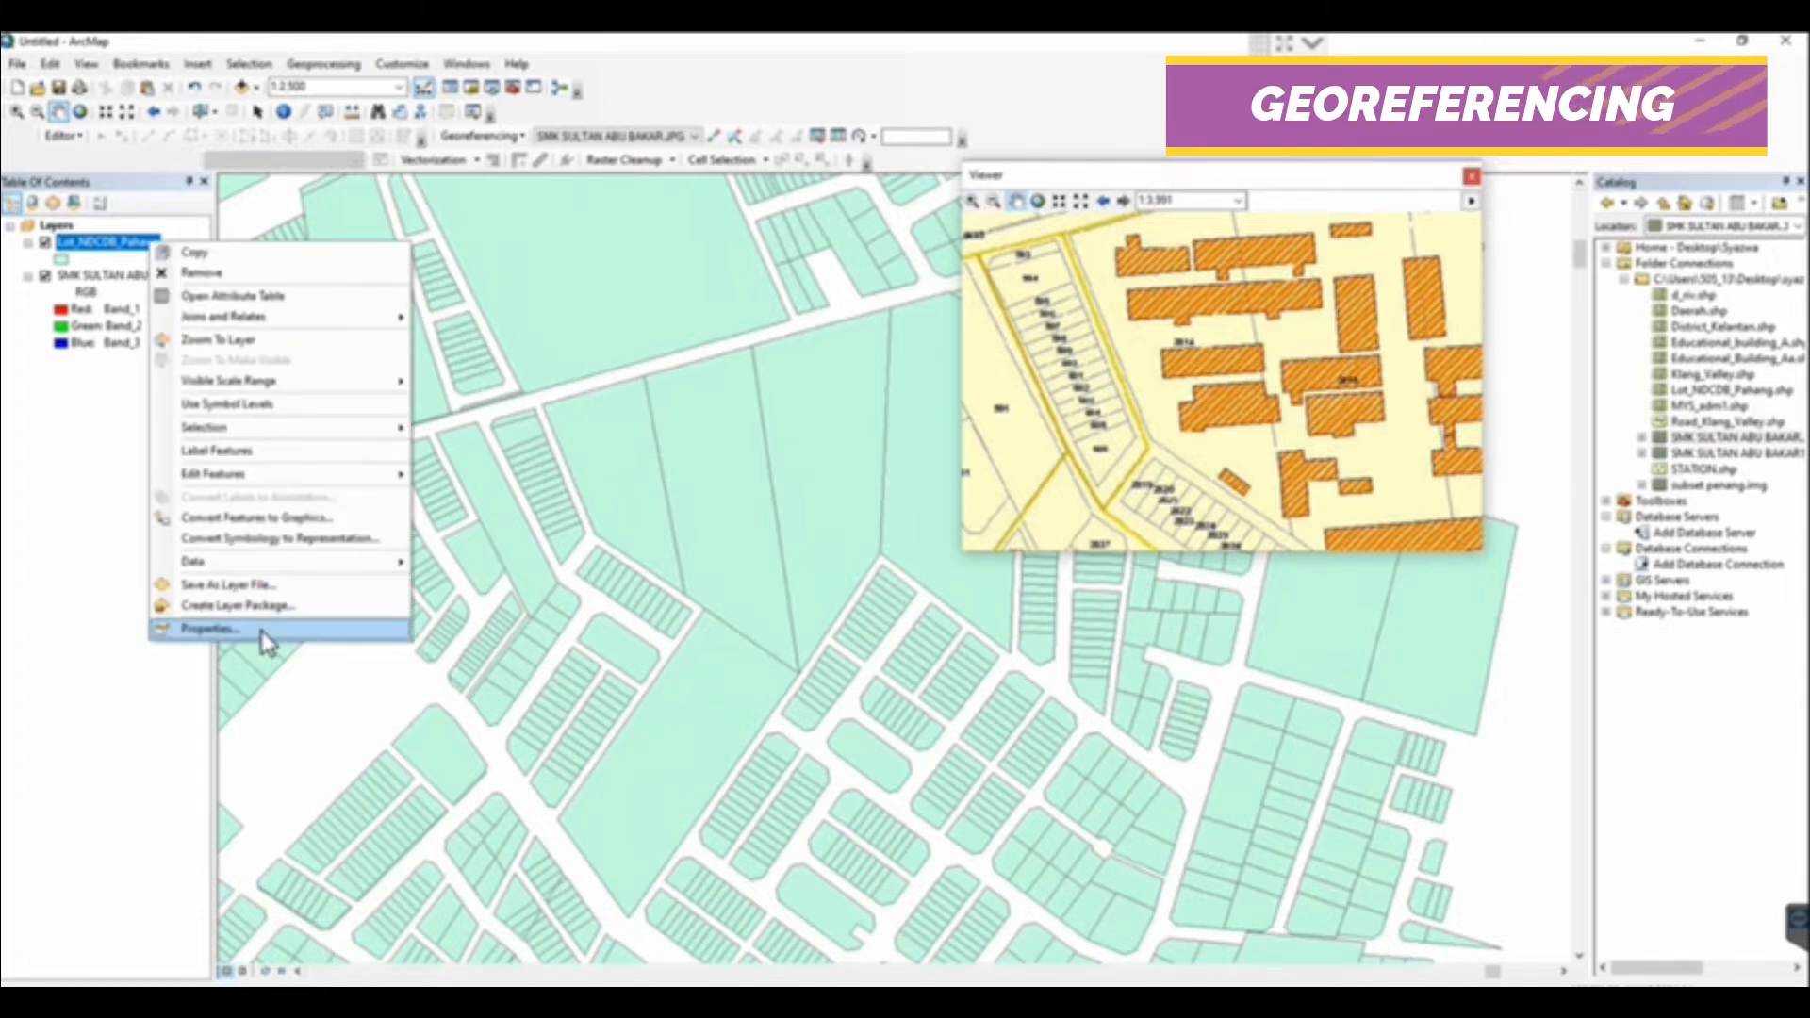
pyautogui.click(209, 628)
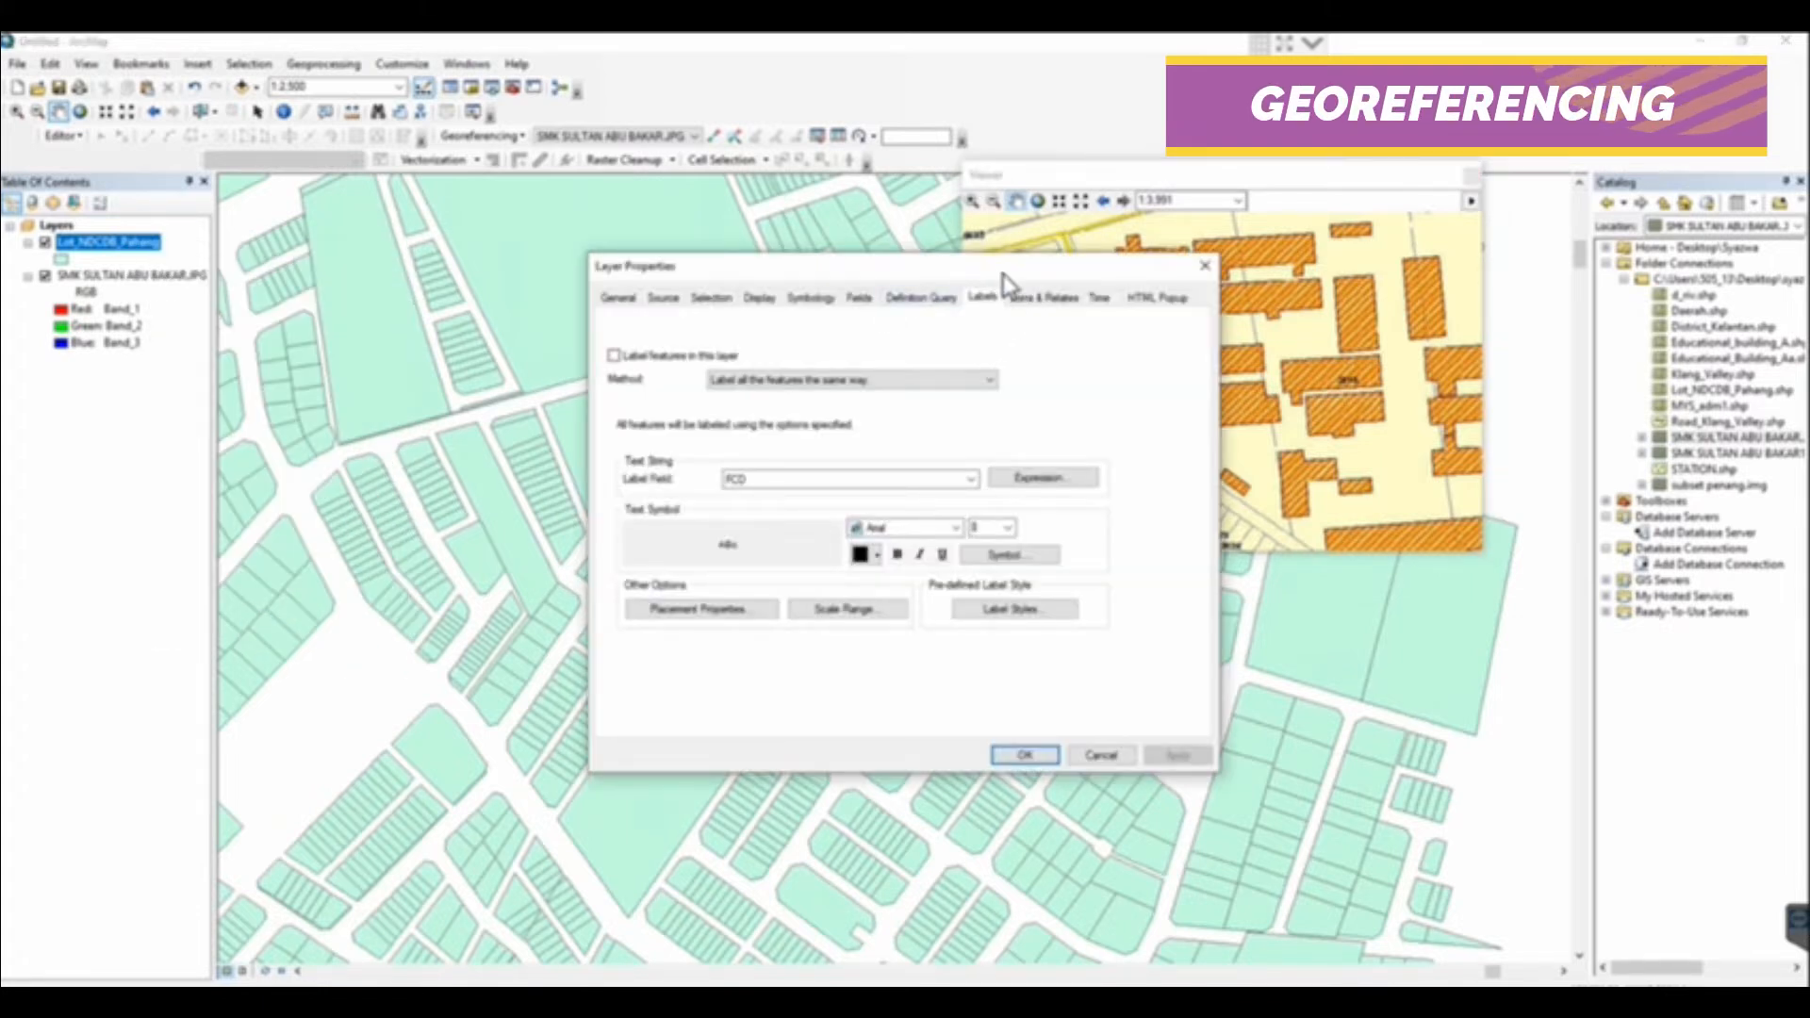
pyautogui.click(828, 481)
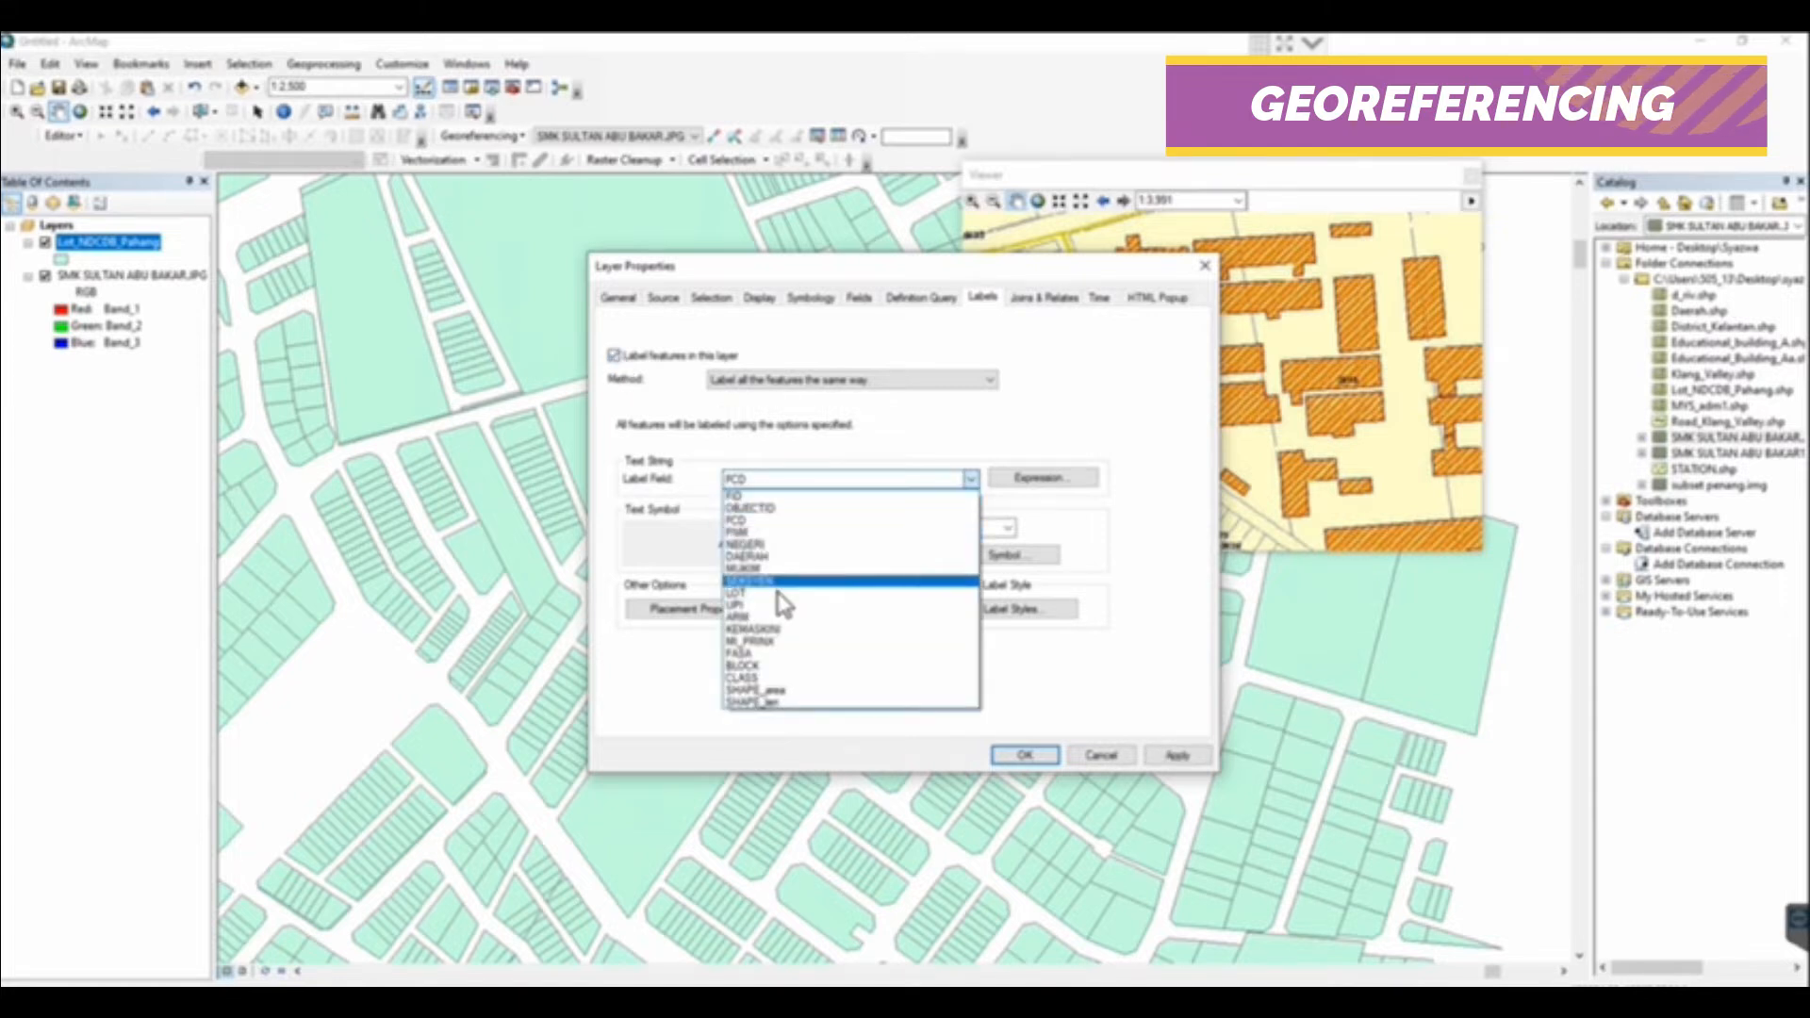
pyautogui.click(778, 605)
pyautogui.click(1025, 755)
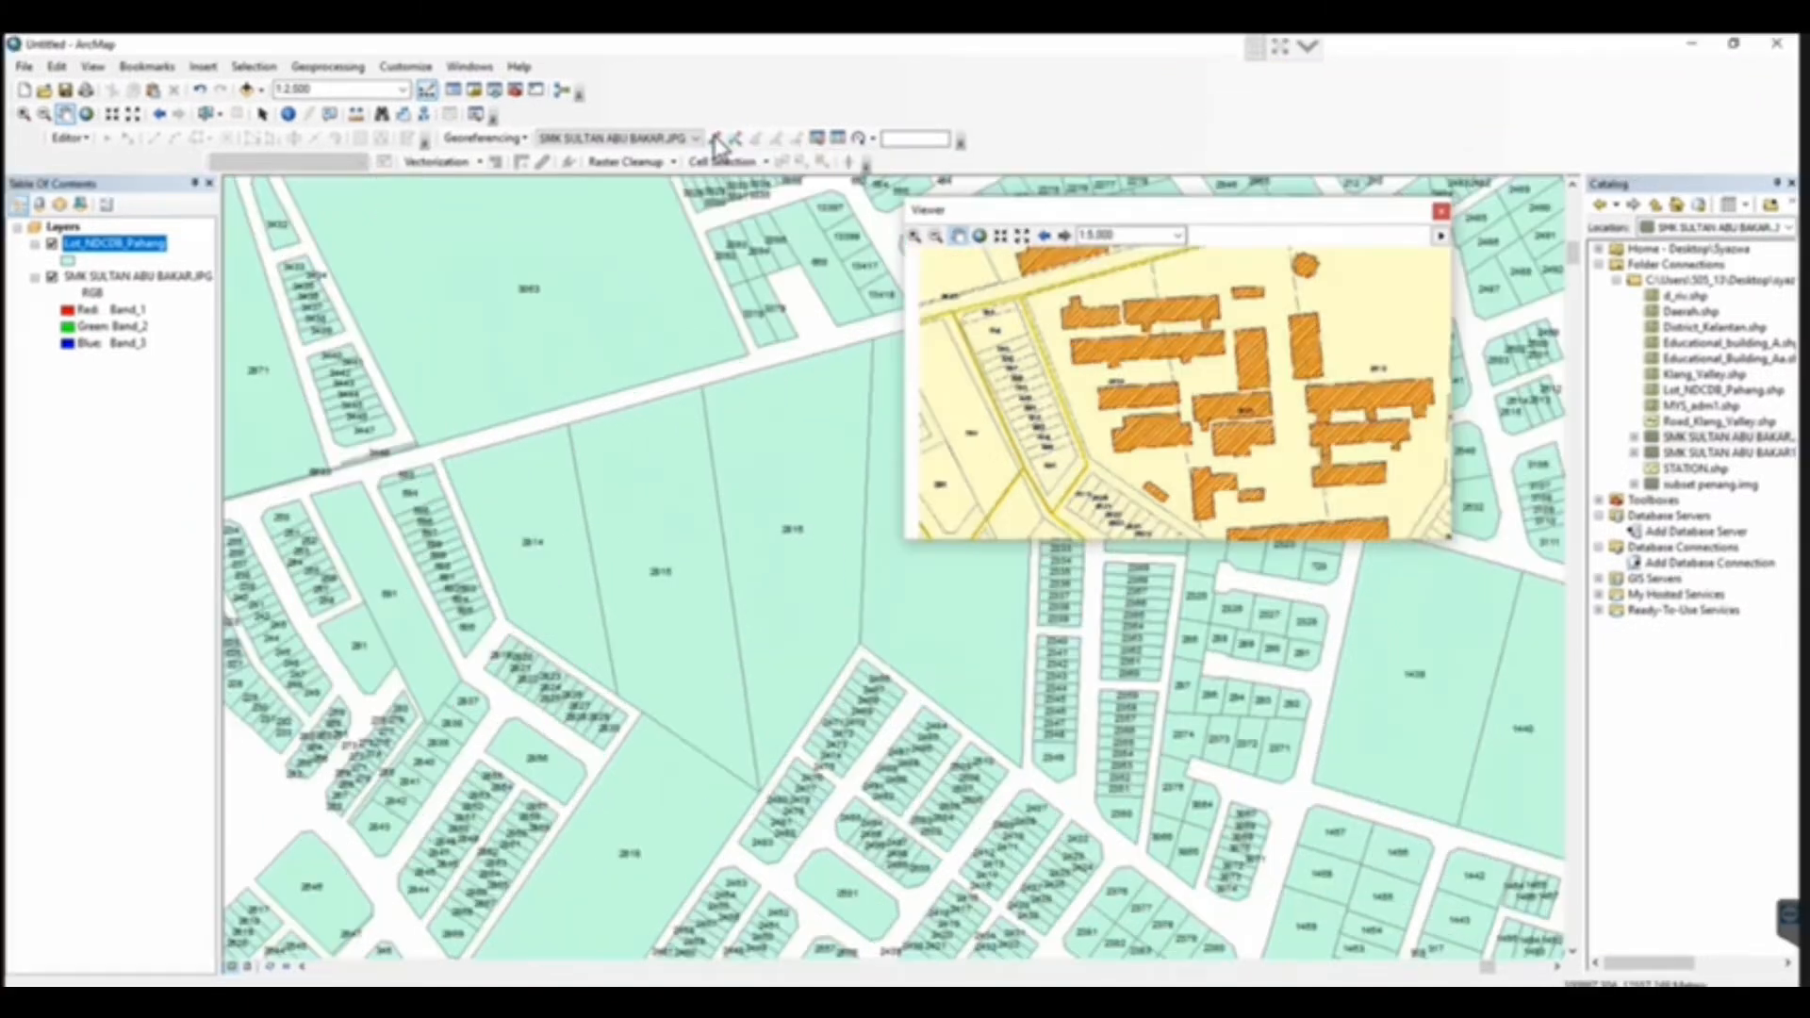
# Add the first control point, linking the scanned map to the lot layer at the northwest corner of lot 2814
pyautogui.click(714, 140)
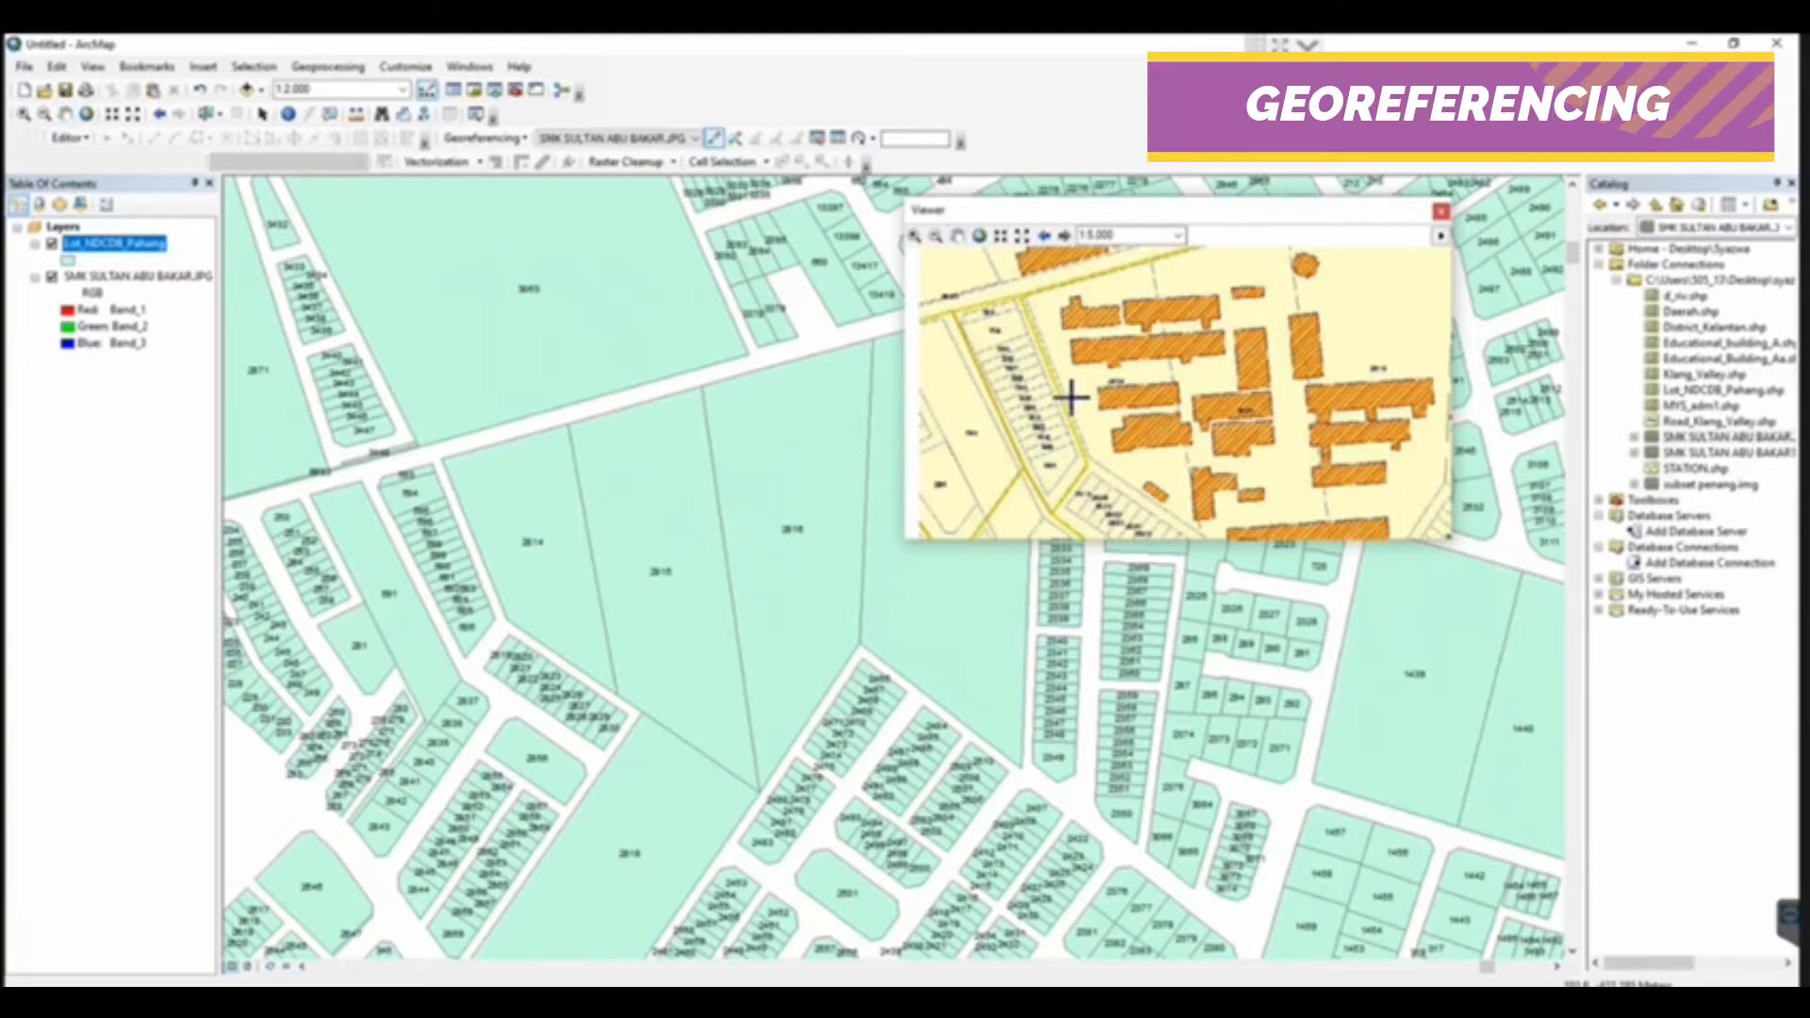
pyautogui.click(1027, 295)
pyautogui.click(441, 455)
# Add the second control point, linking the southern end of the boundary between lots 2815 and 2816 on both maps
pyautogui.click(65, 114)
pyautogui.moveTo(1217, 405); pyautogui.dragTo(1173, 347)
pyautogui.click(714, 139)
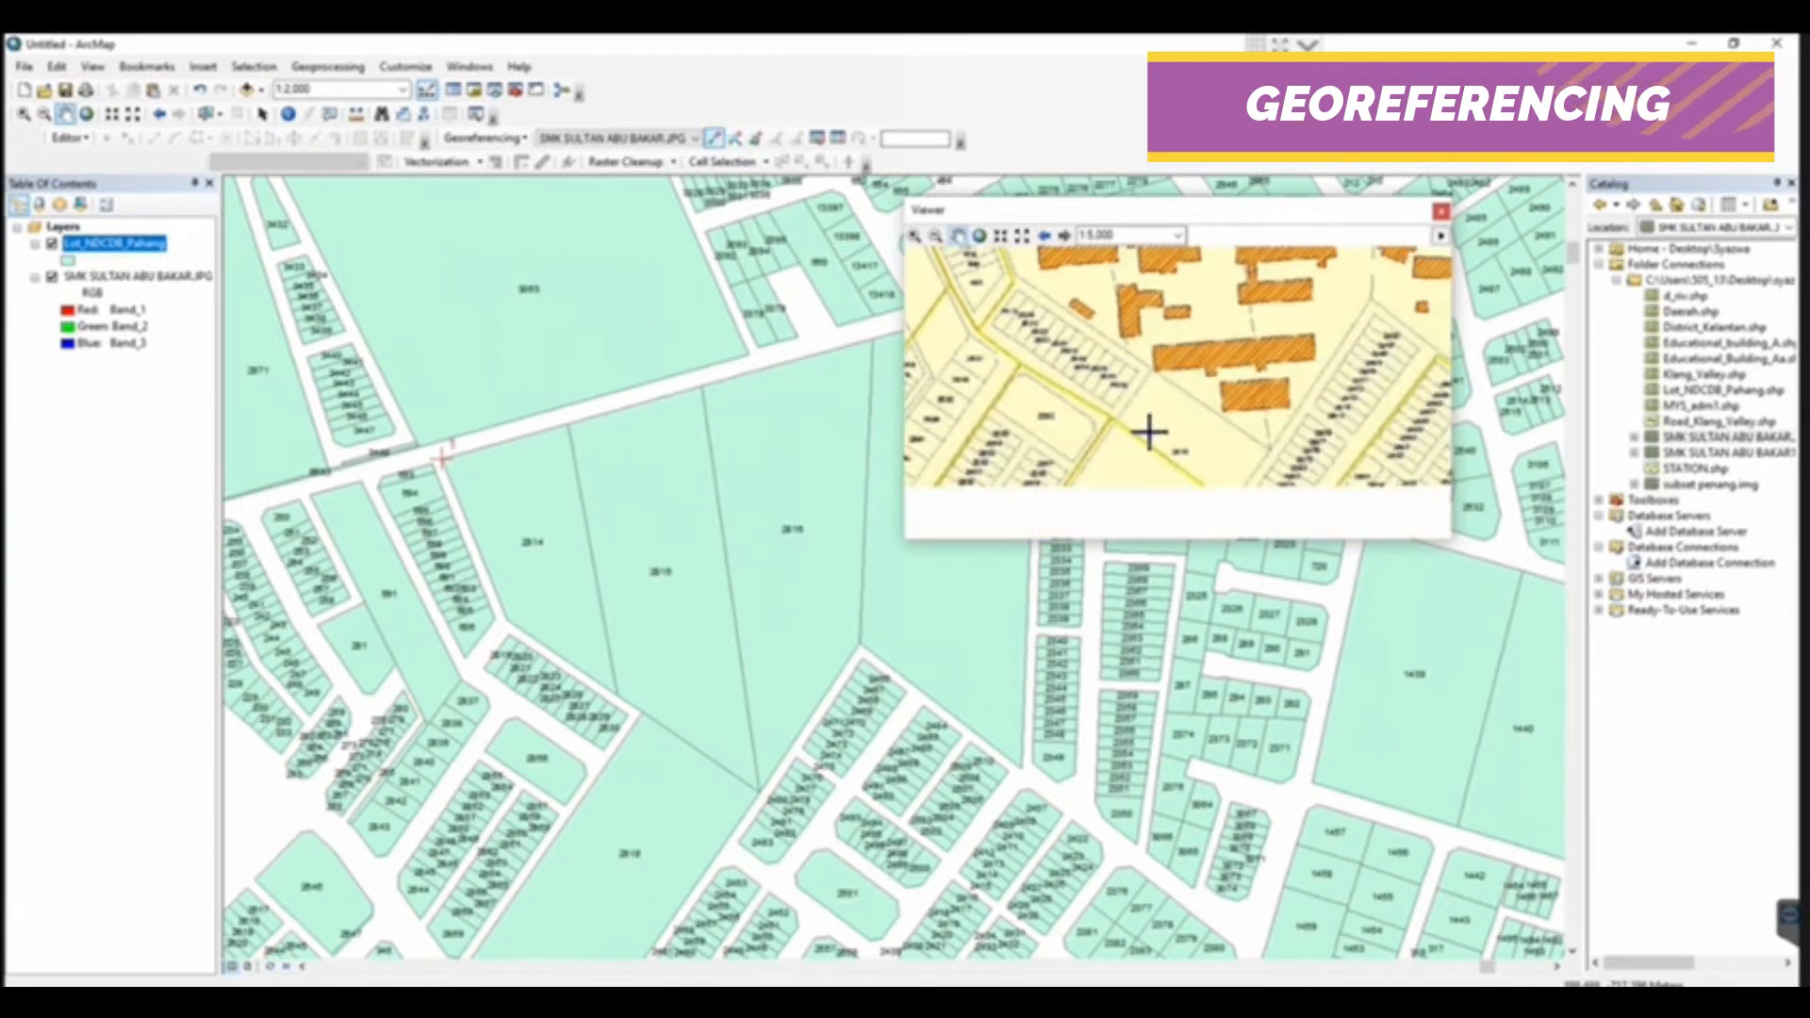
pyautogui.click(1268, 449)
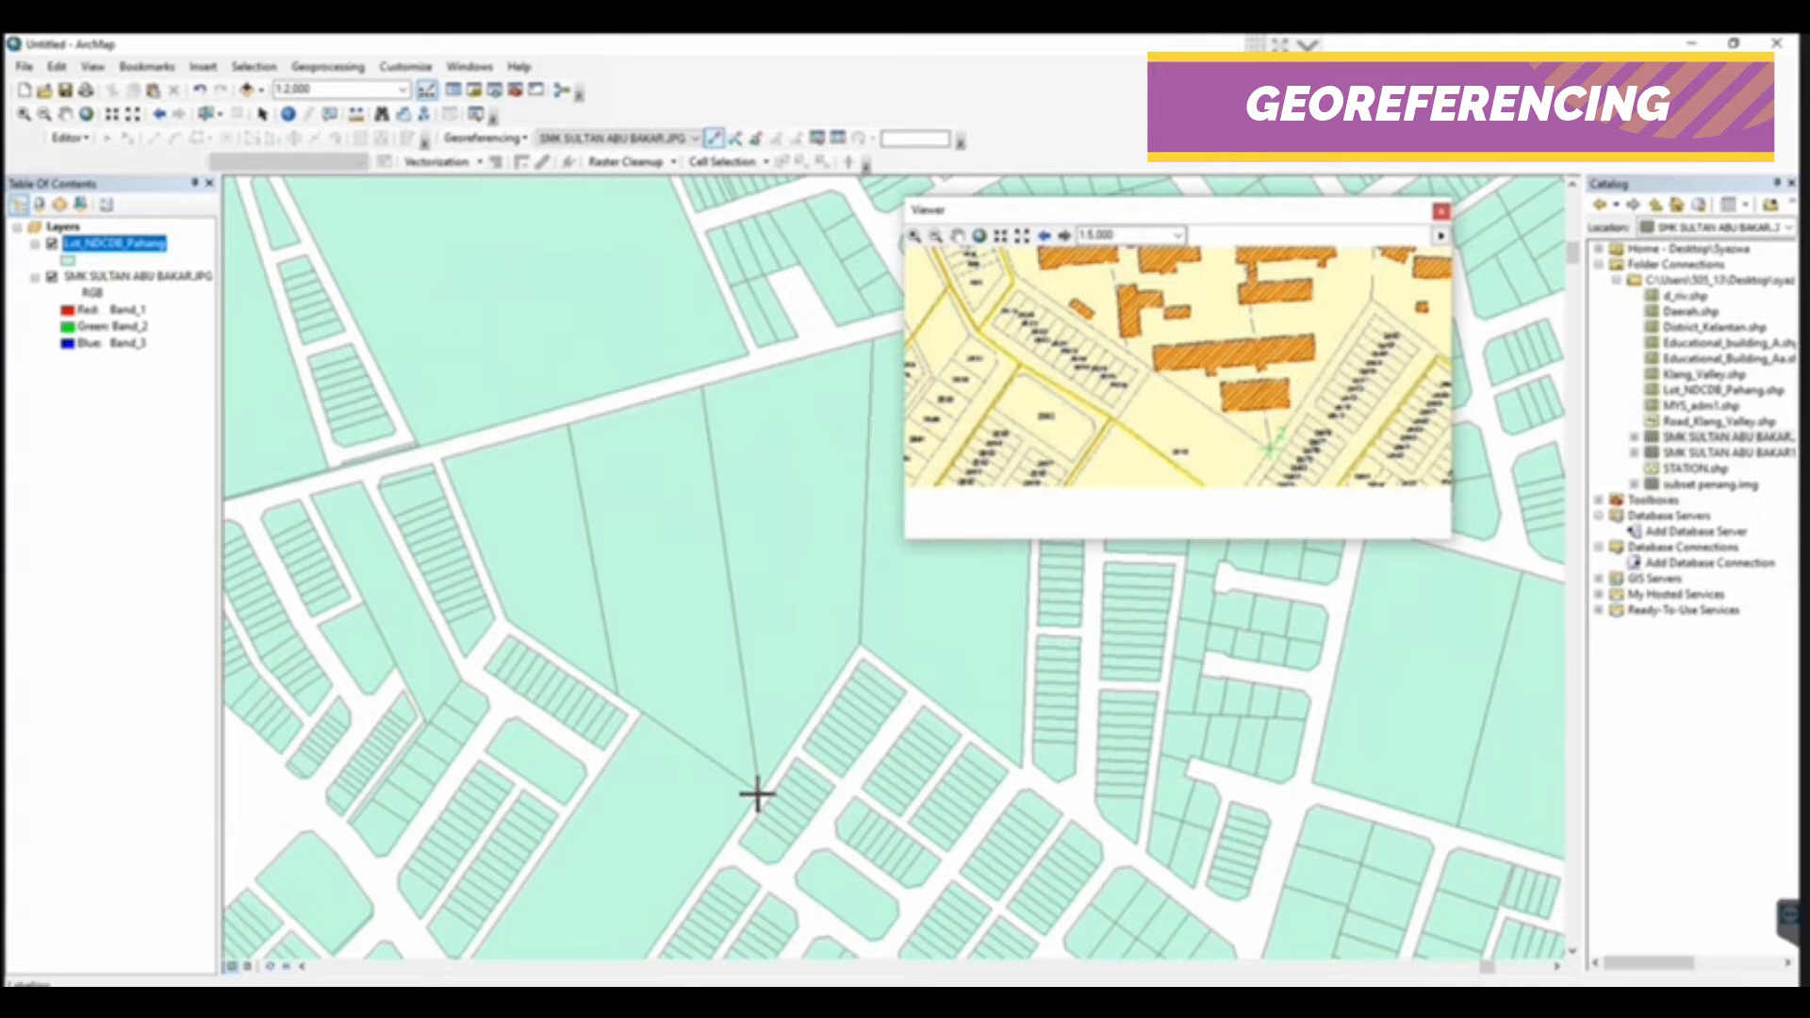
pyautogui.click(759, 790)
# Add the third control point, linking the southern end of the boundary between lots 2816 and 2817 on both maps
pyautogui.click(65, 114)
pyautogui.moveTo(1216, 386); pyautogui.dragTo(1077, 456)
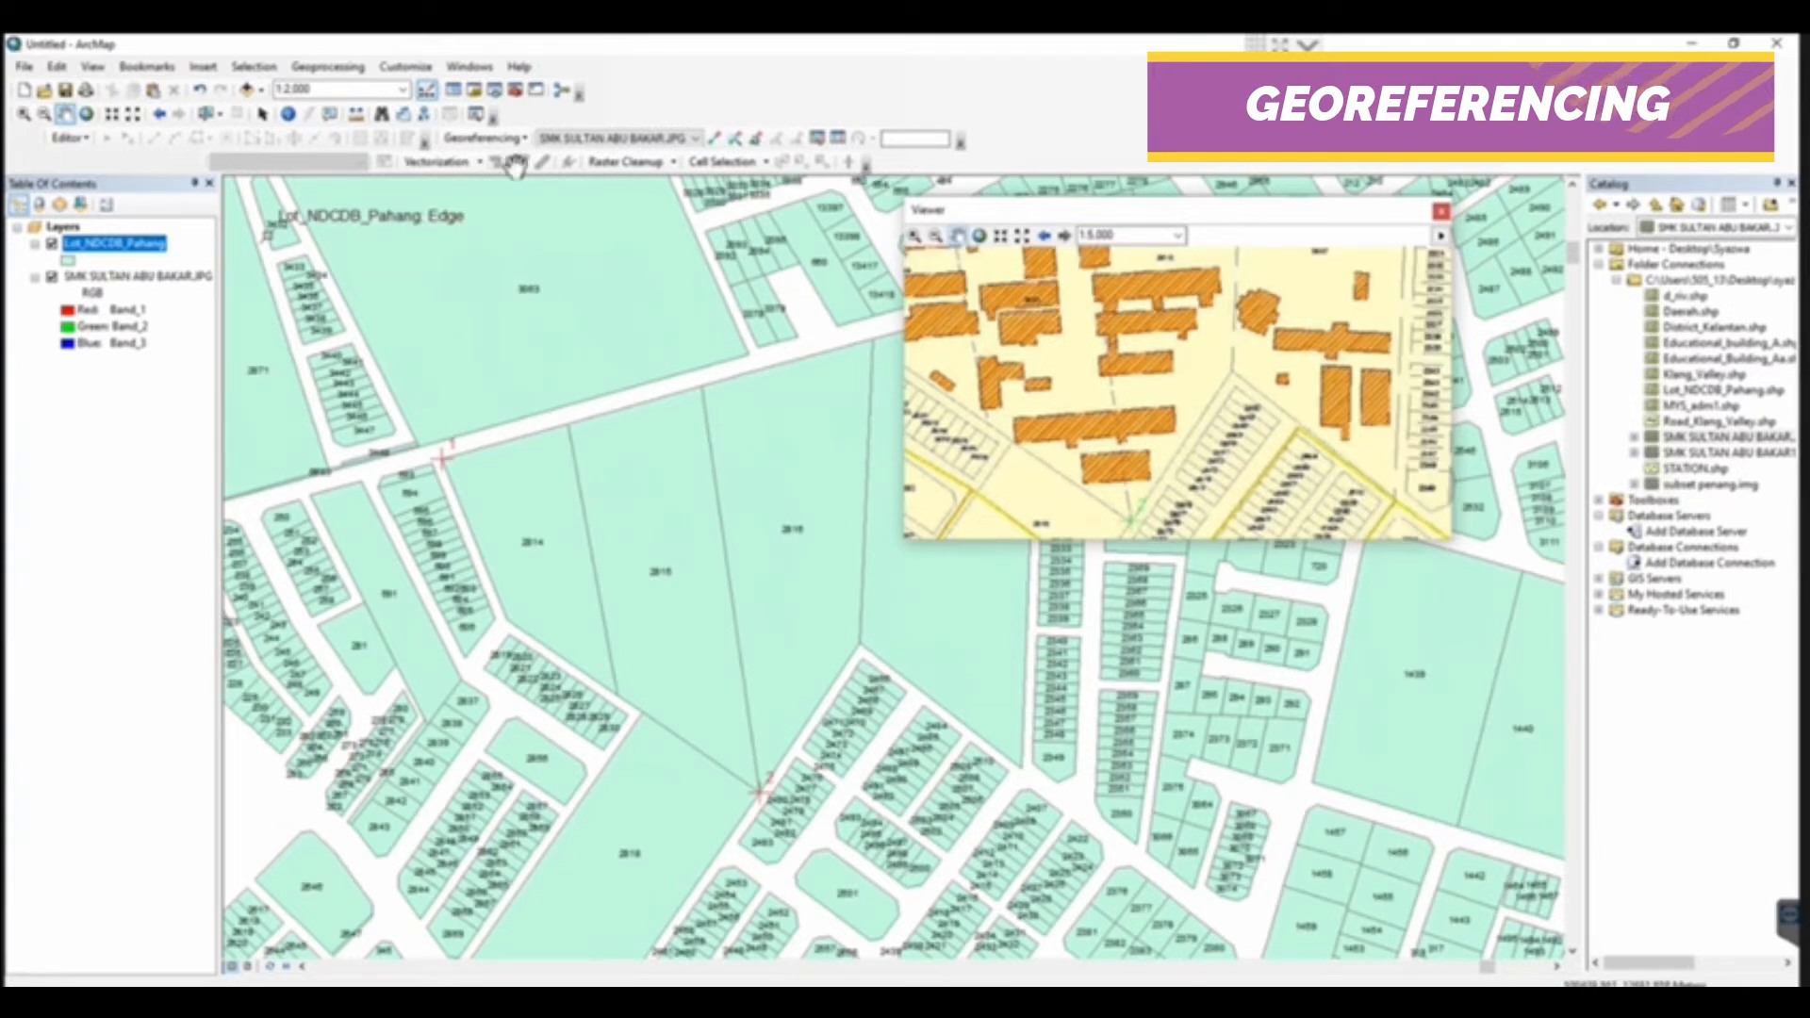
pyautogui.click(715, 138)
pyautogui.click(1233, 375)
pyautogui.click(841, 625)
# Add the fourth control point, linking the northern end of the boundary between lots 2816 and 2817 on both maps
pyautogui.click(65, 114)
pyautogui.moveTo(1292, 393); pyautogui.dragTo(1261, 446)
pyautogui.click(714, 138)
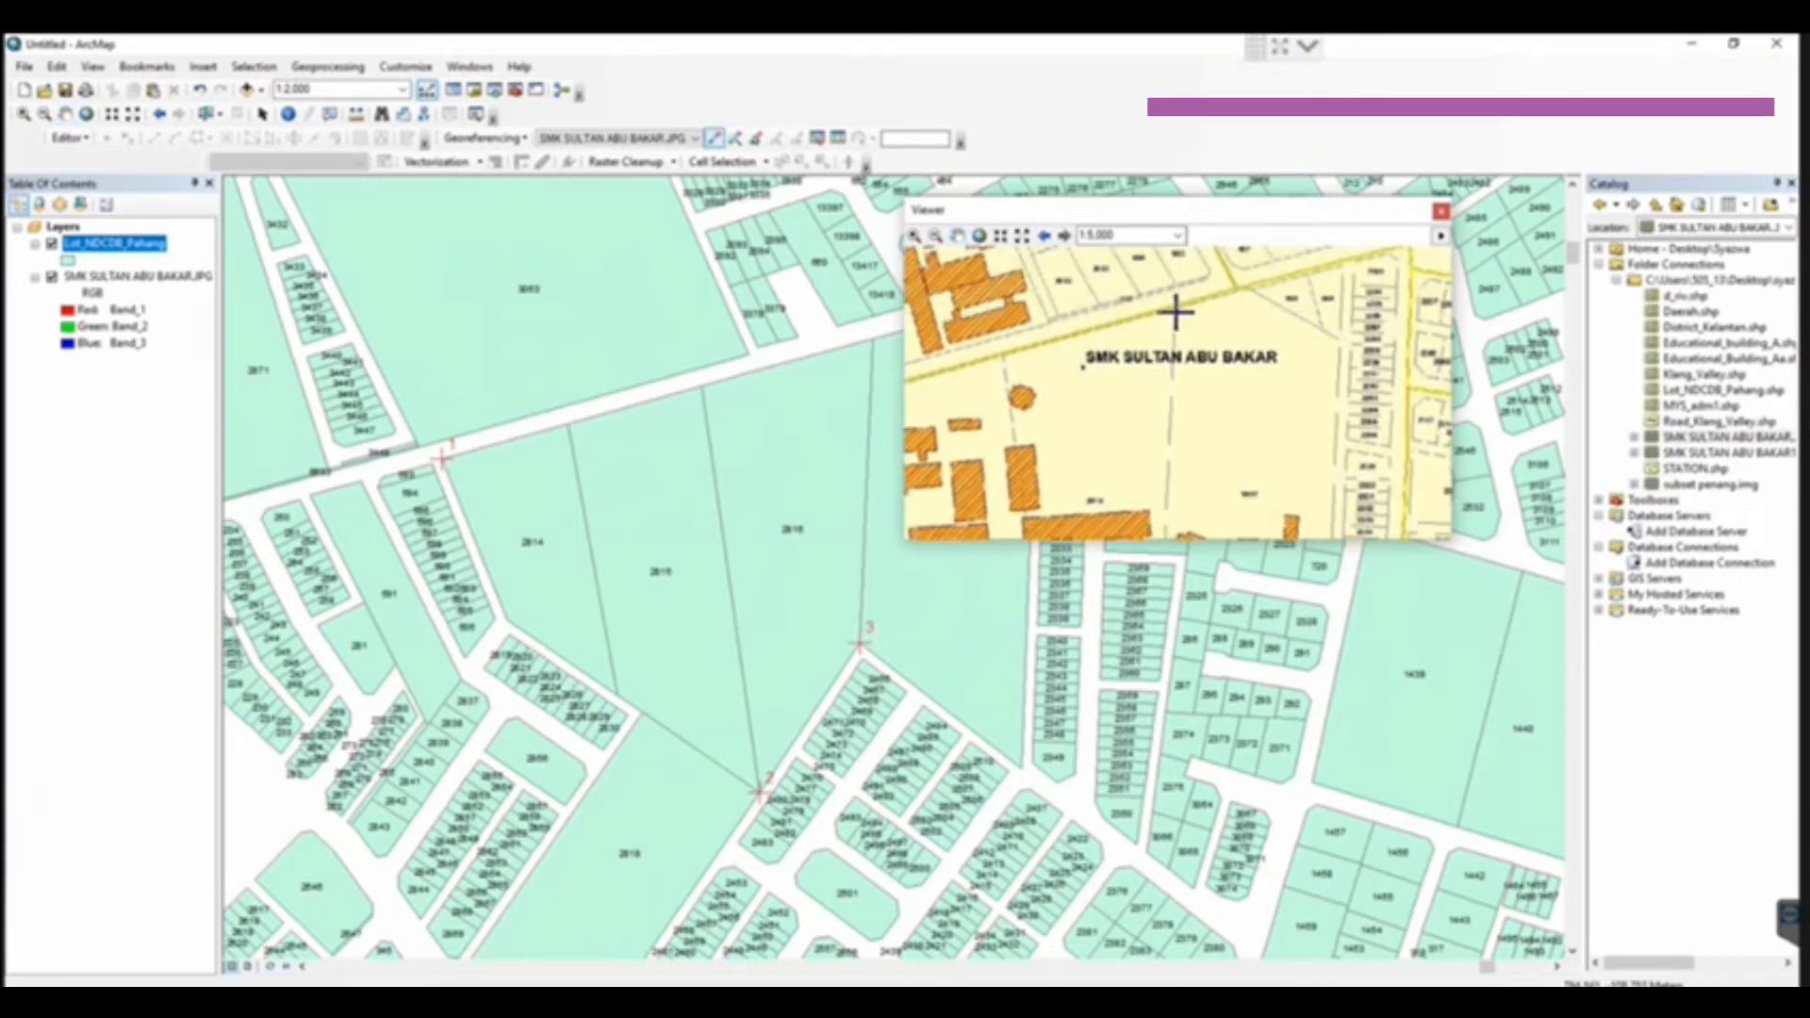
pyautogui.click(1174, 309)
pyautogui.click(875, 336)
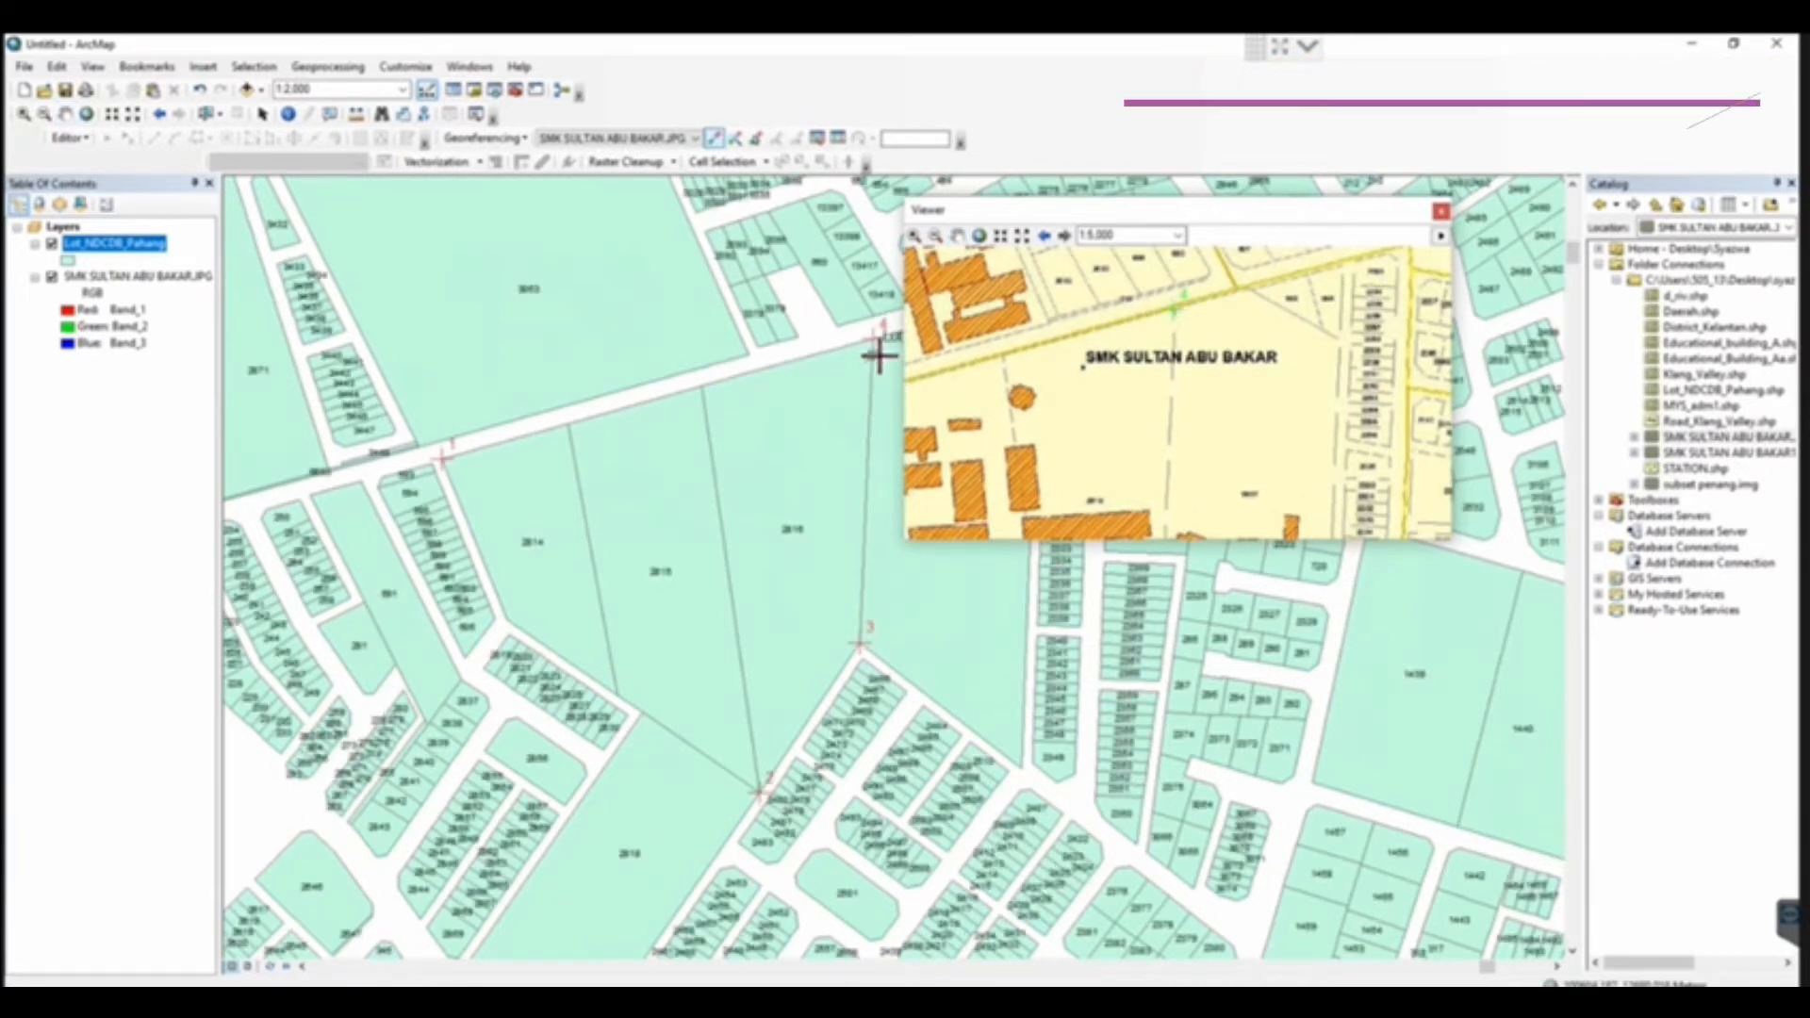
pyautogui.click(66, 115)
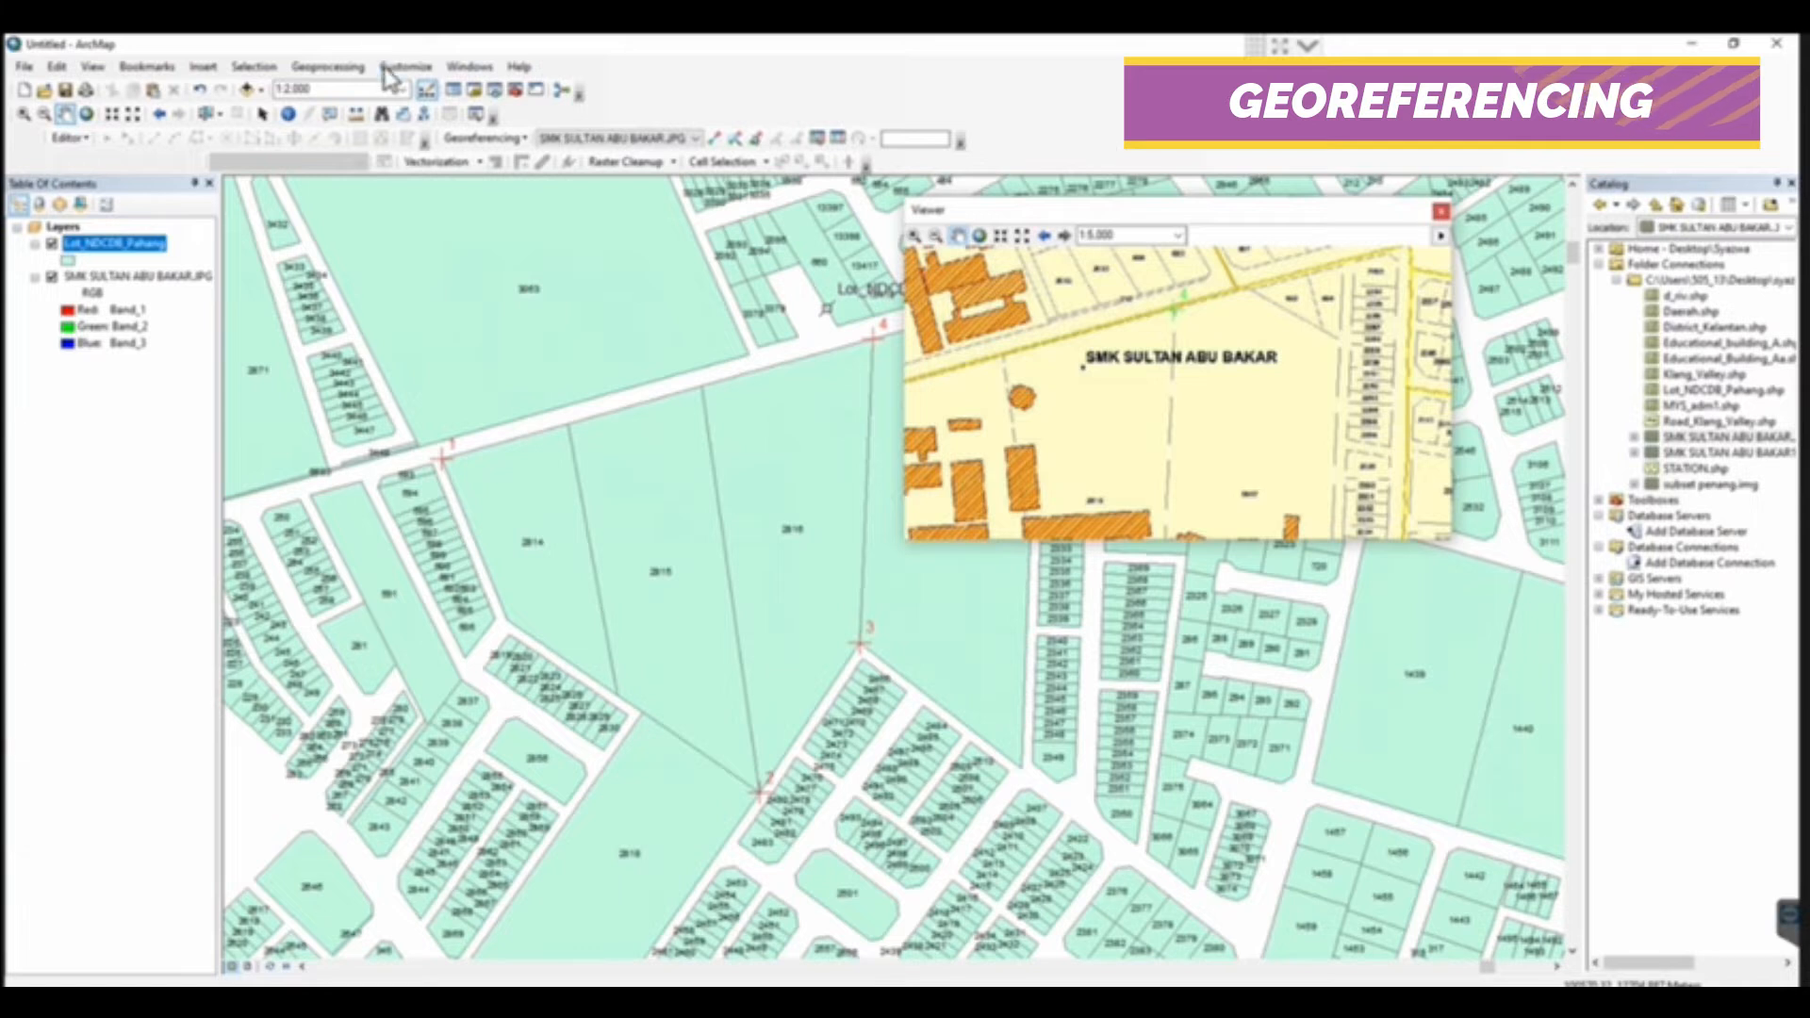
# Update the display to fit the scanned map to its control points, and check the link table's residuals and total RMS error
pyautogui.click(505, 137)
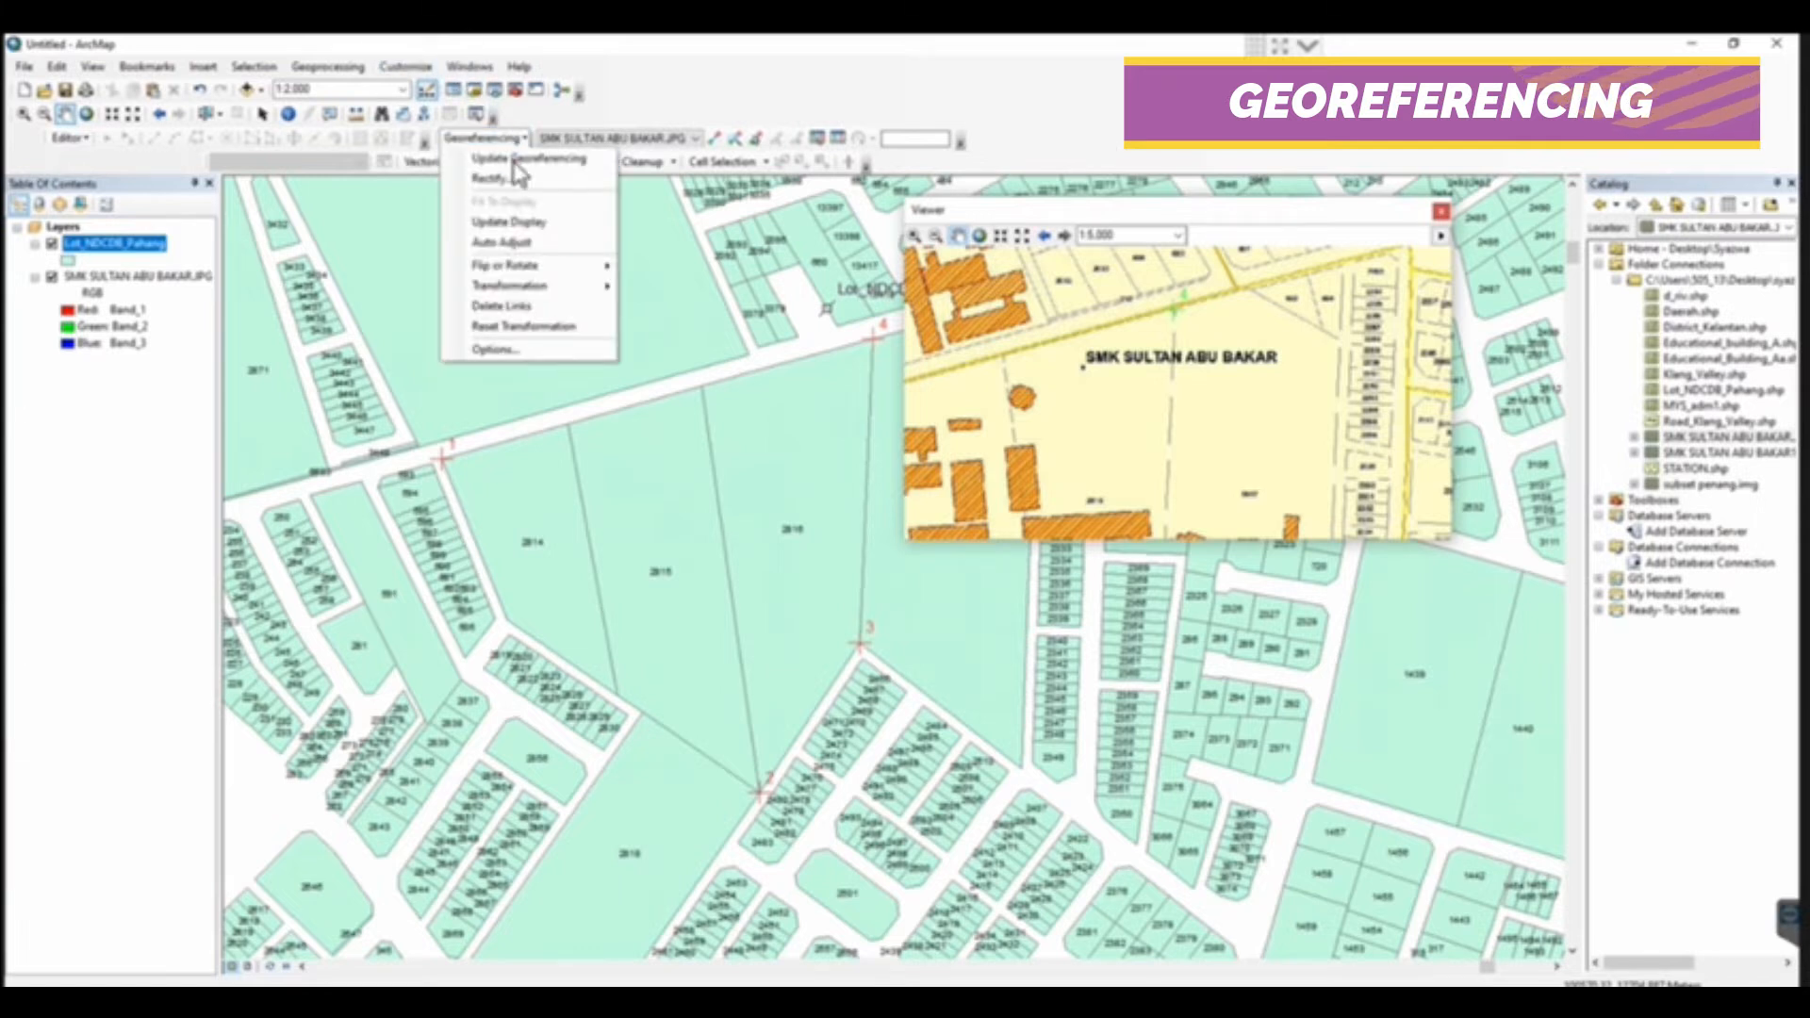
pyautogui.click(509, 221)
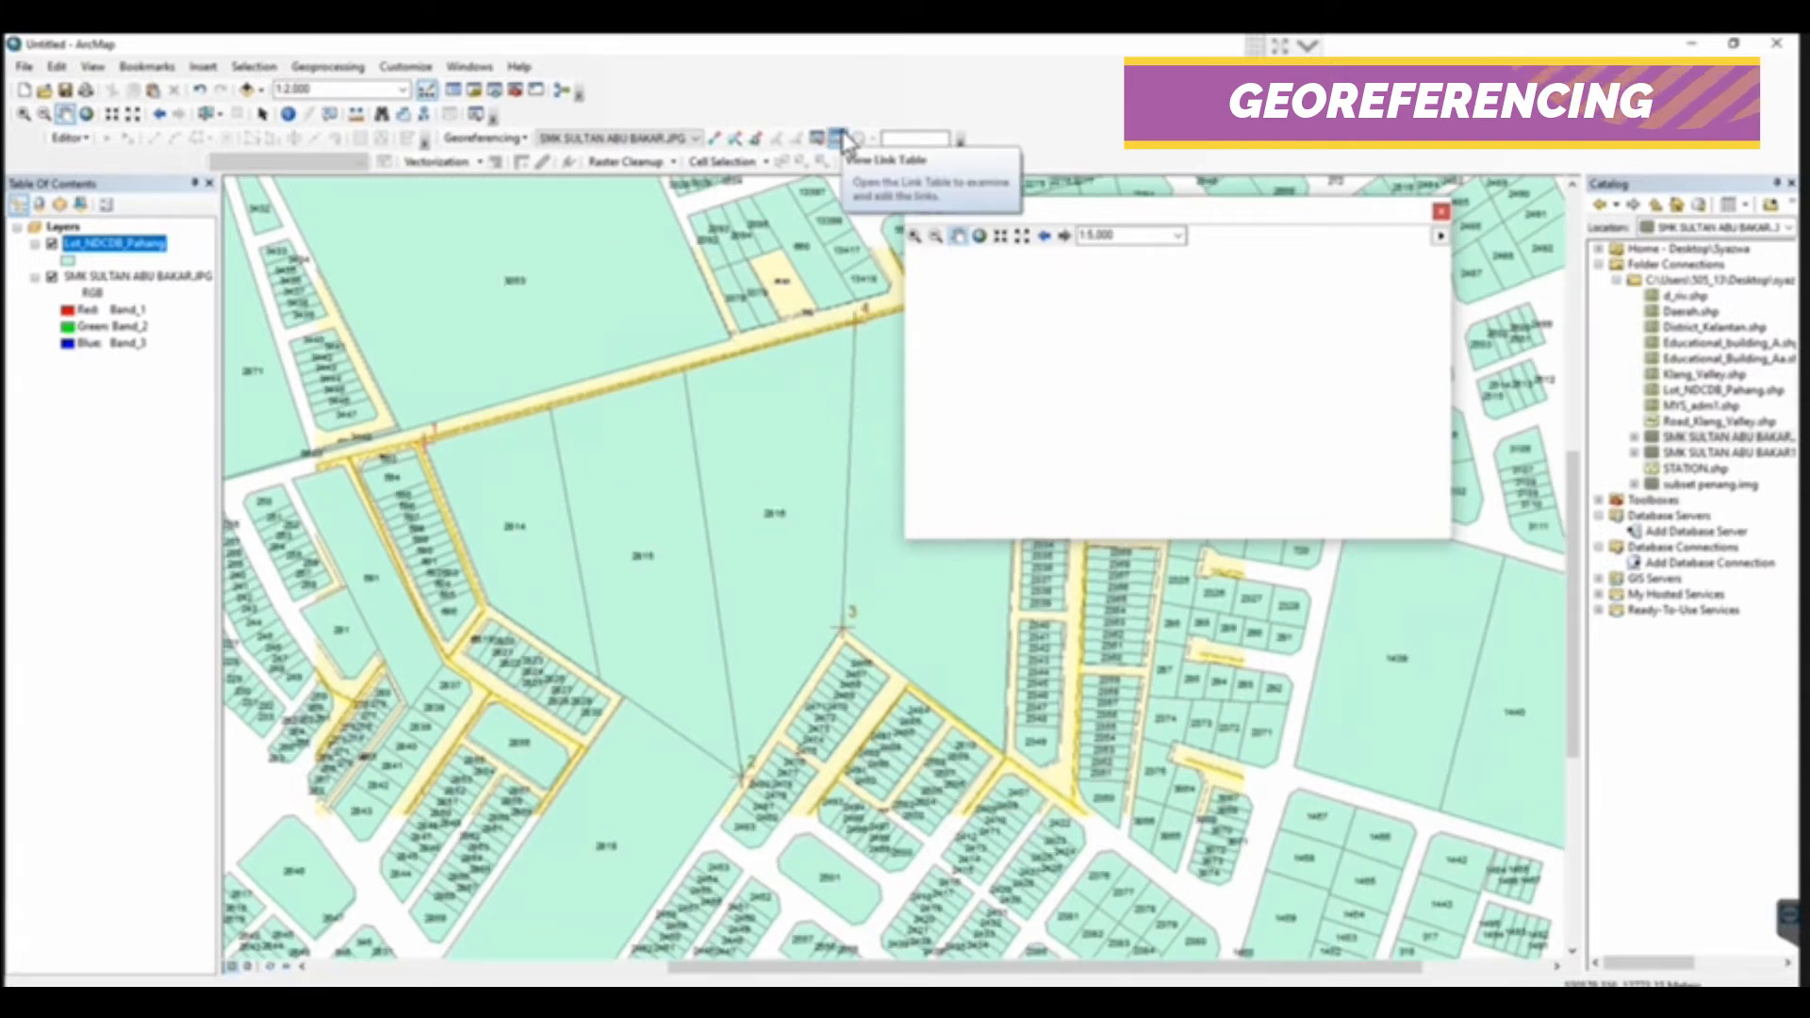
pyautogui.click(842, 139)
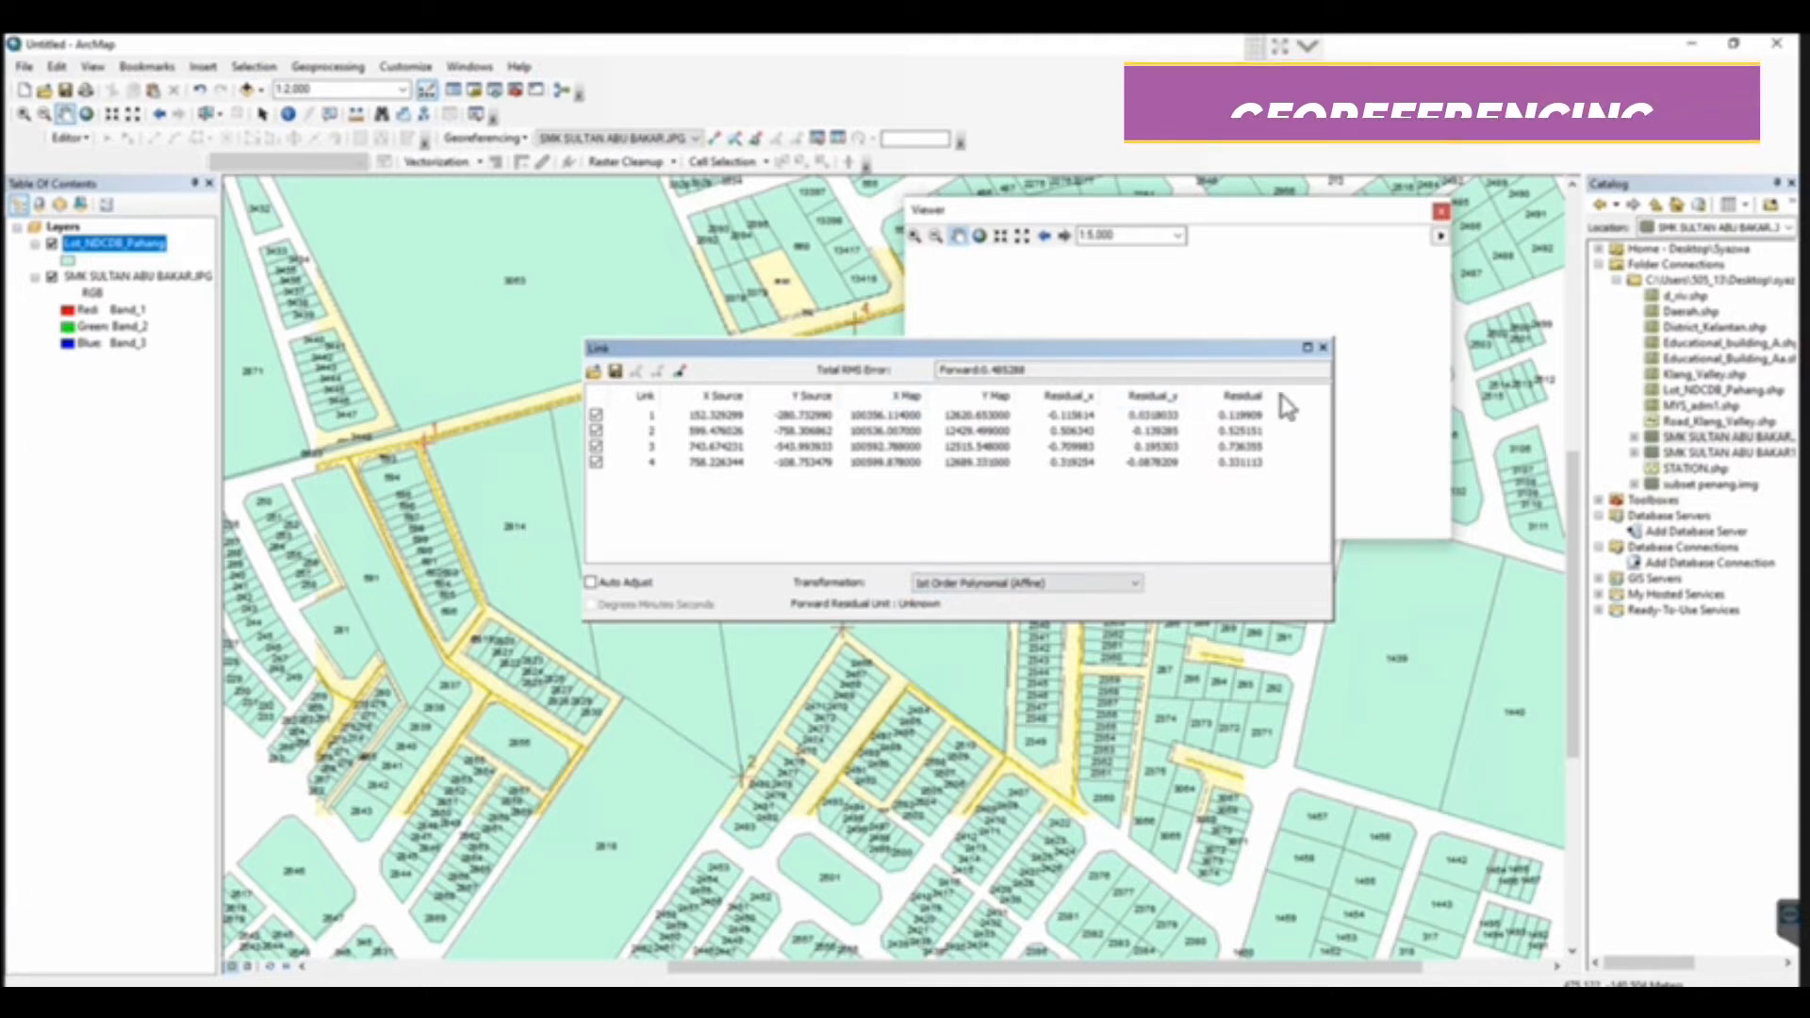
pyautogui.click(1323, 348)
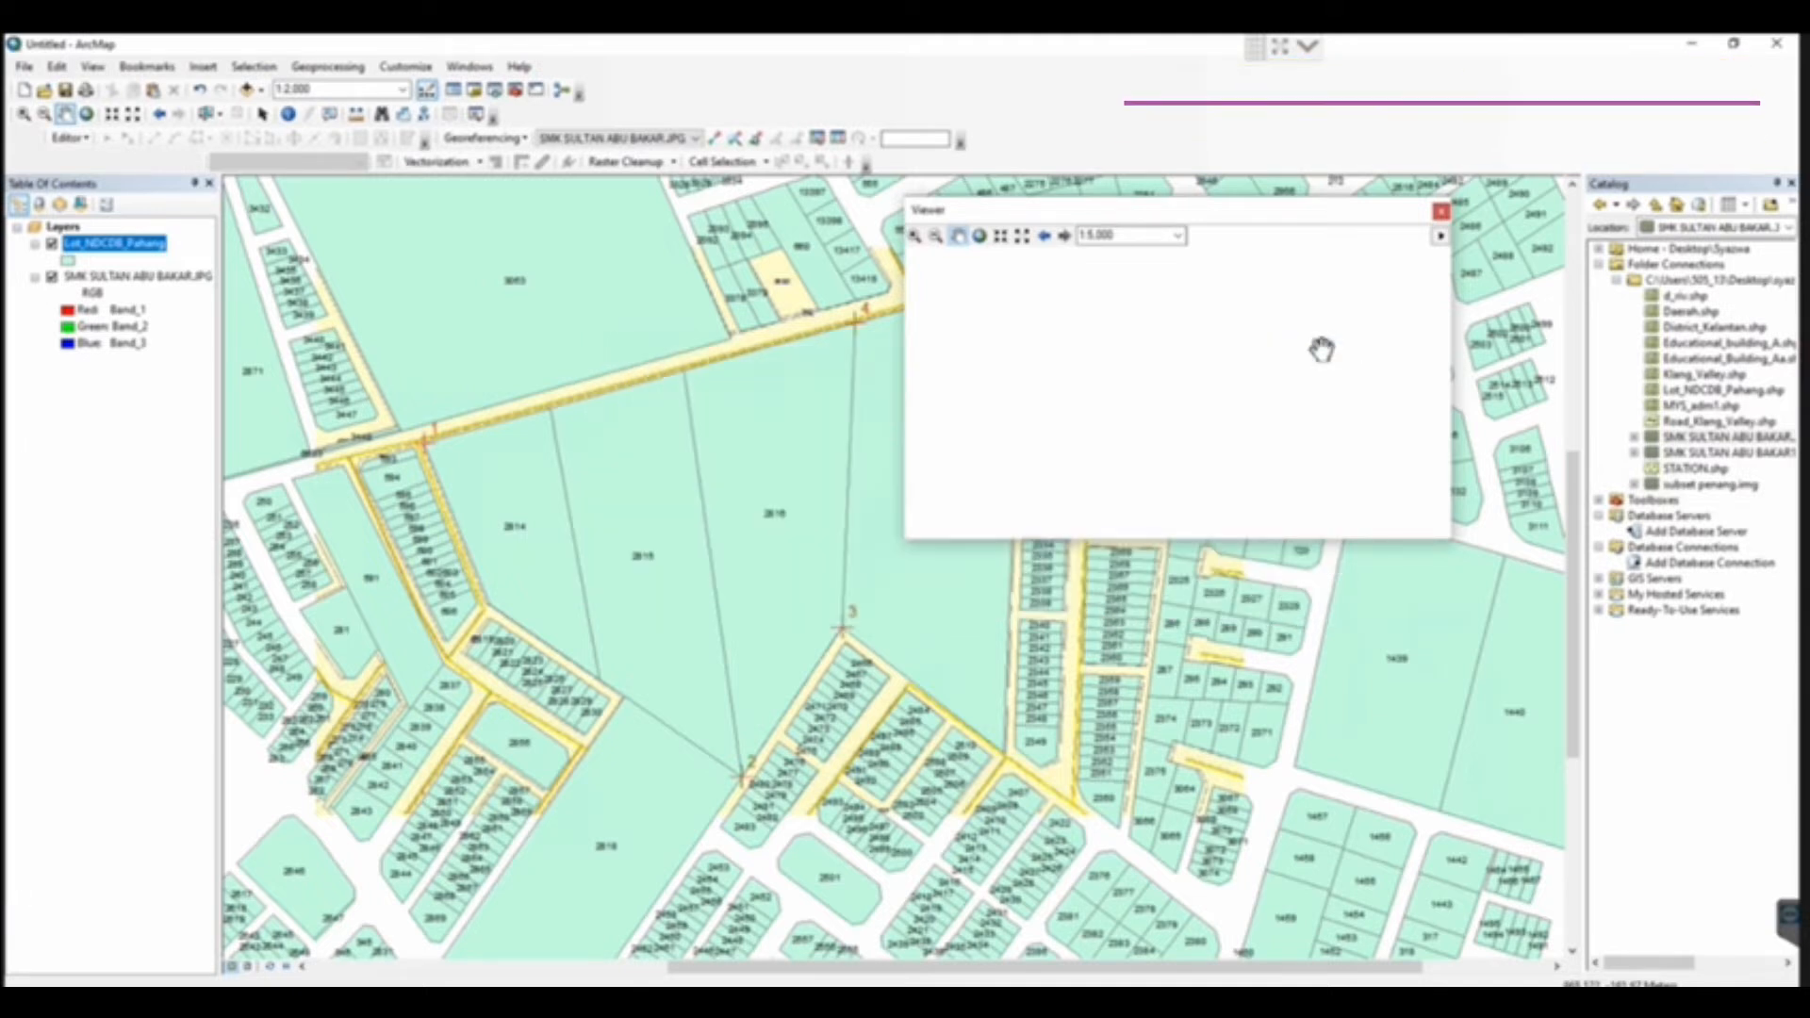
# Rectify the scanned map into the module data folder as an uncompressed TIFF named SMK SULTAN ABU BAKAR1_Georeferencing
pyautogui.click(510, 141)
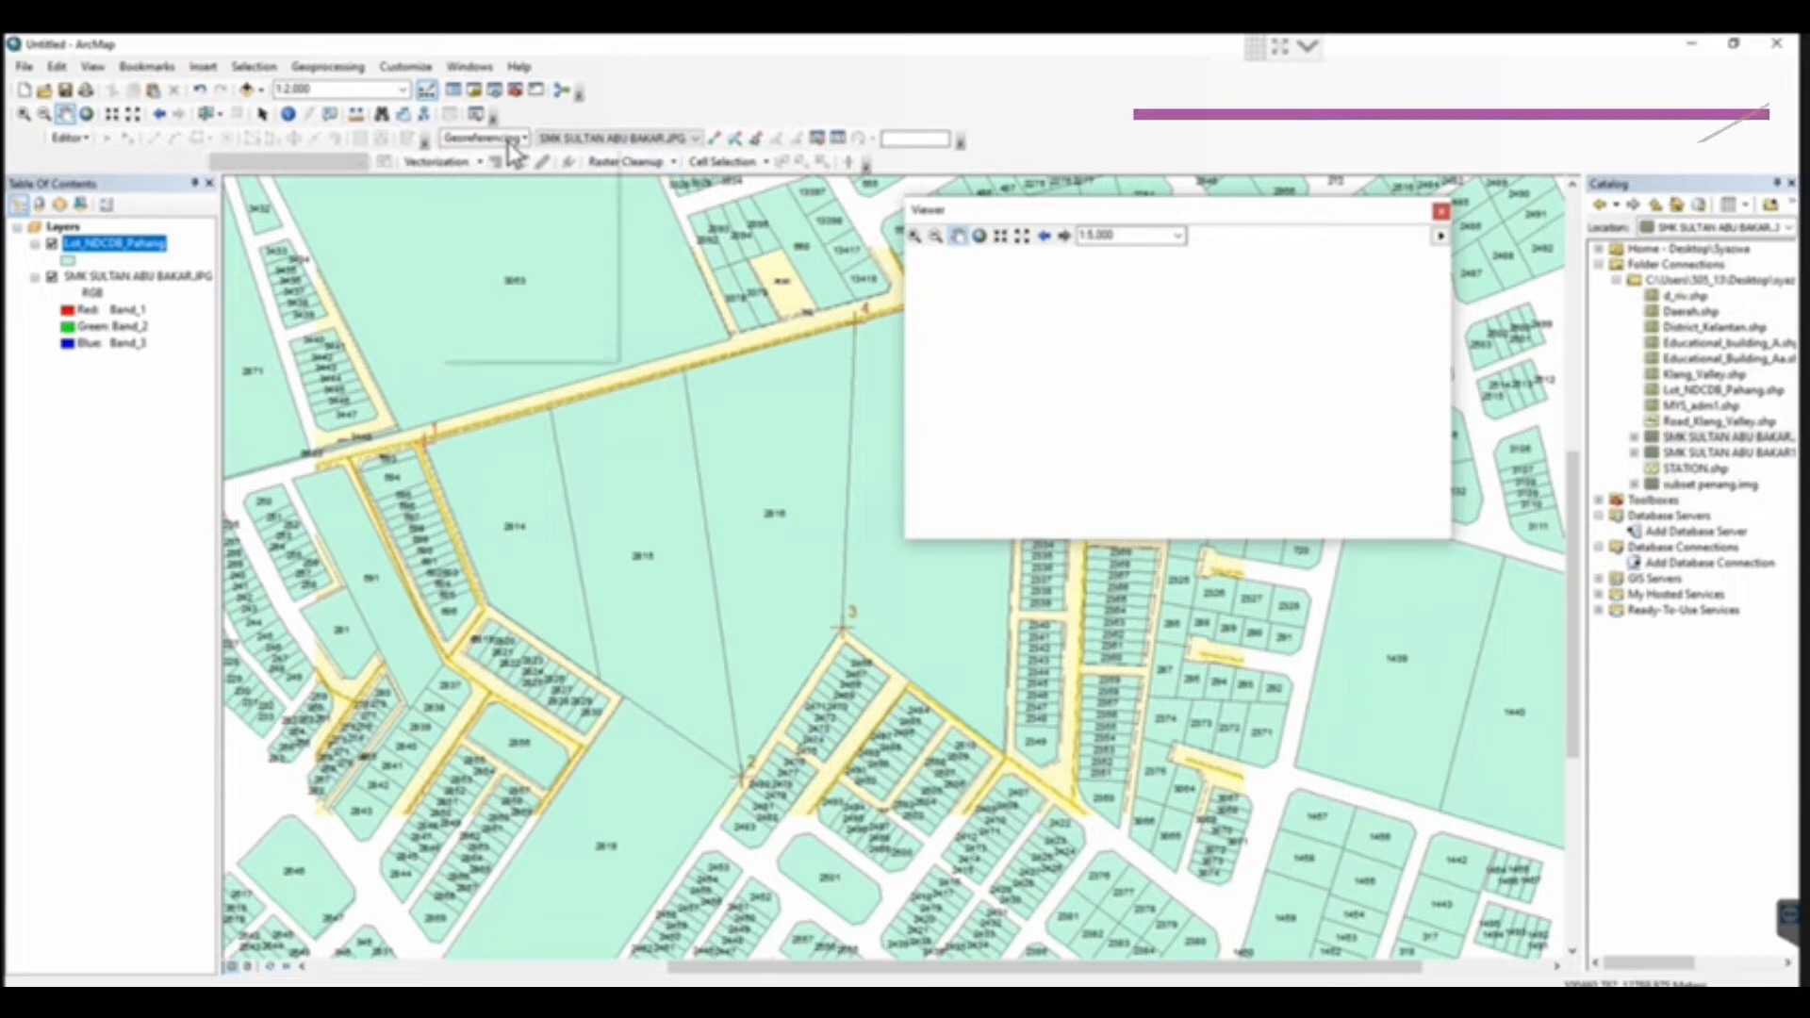
pyautogui.click(512, 178)
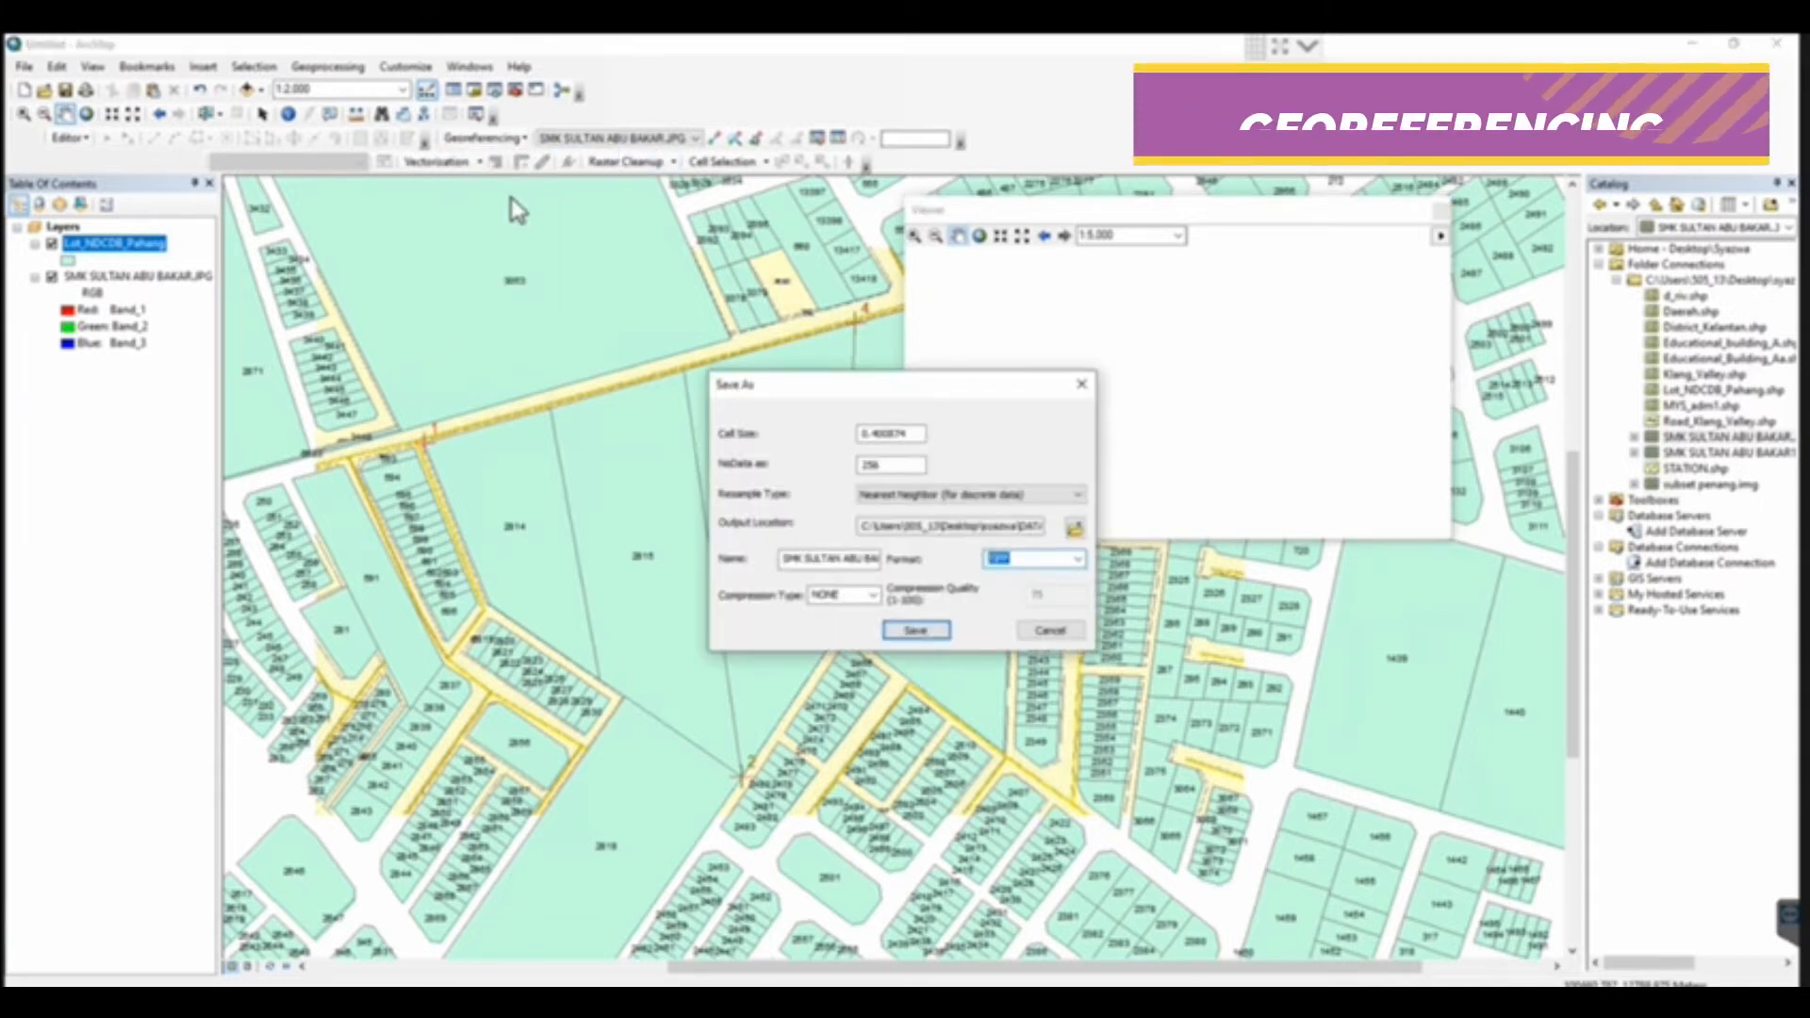
pyautogui.click(1074, 528)
pyautogui.click(902, 401)
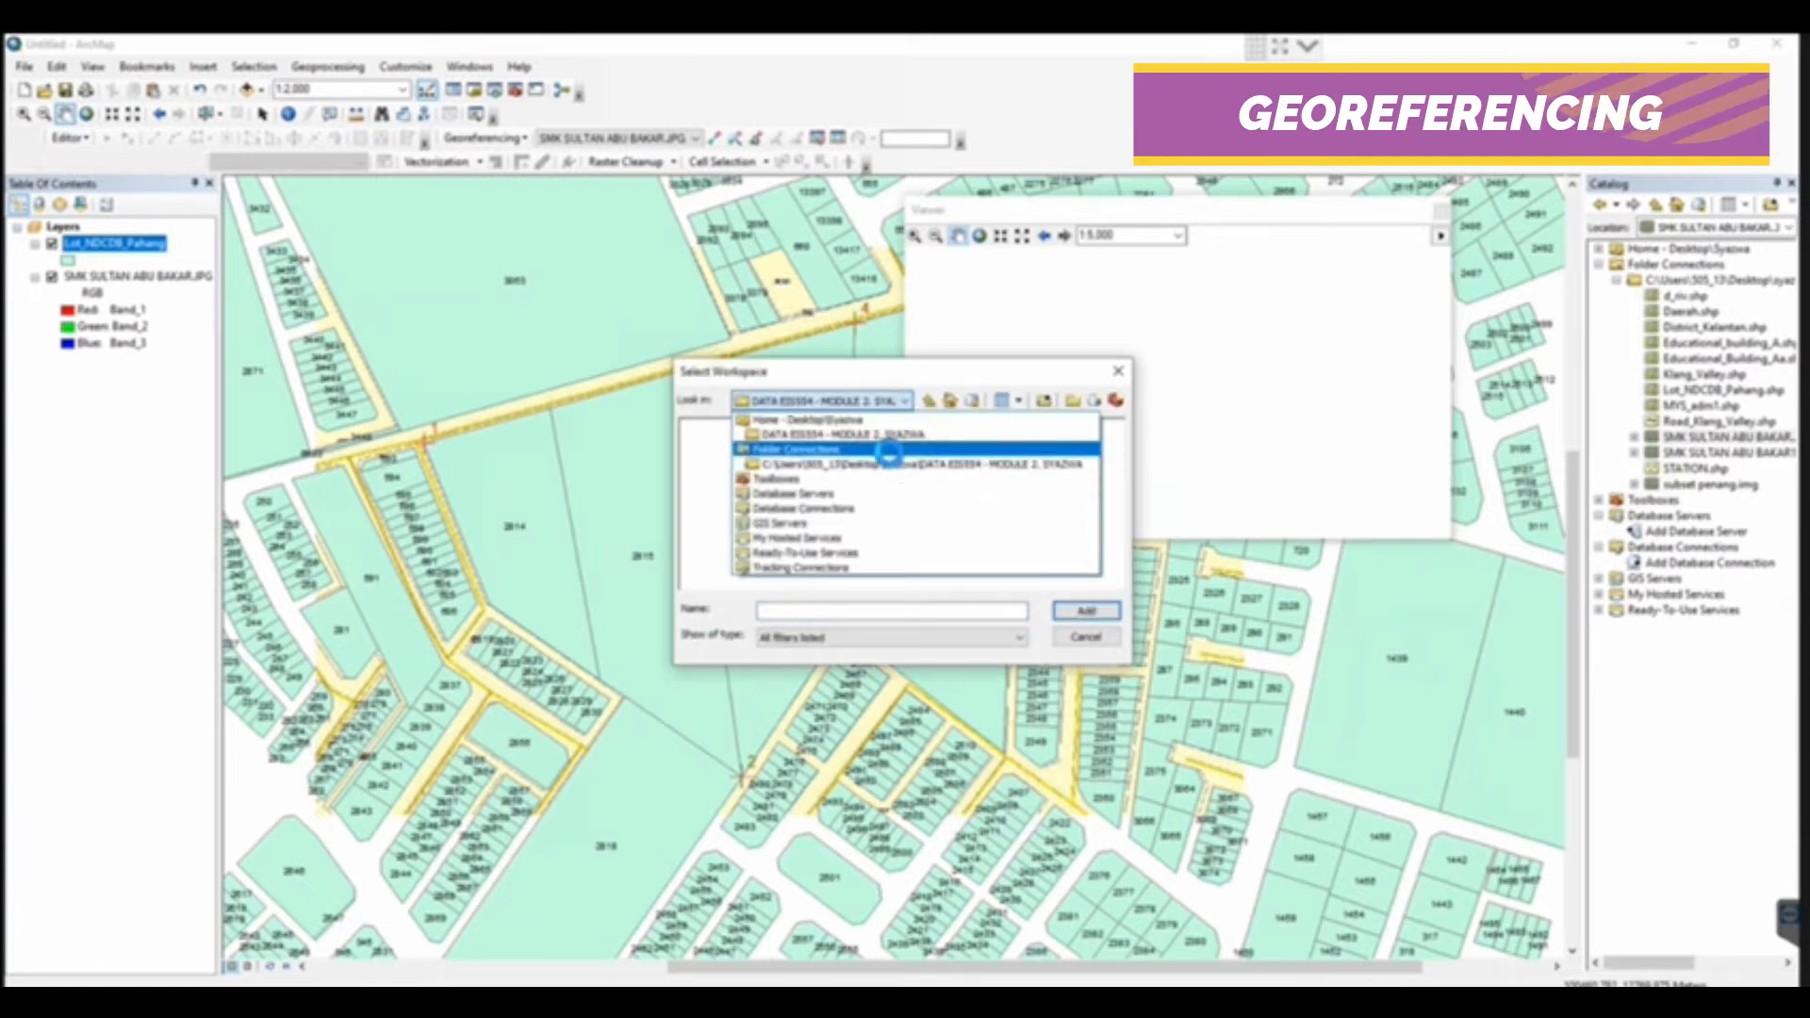
pyautogui.click(890, 452)
pyautogui.click(886, 432)
pyautogui.click(1084, 612)
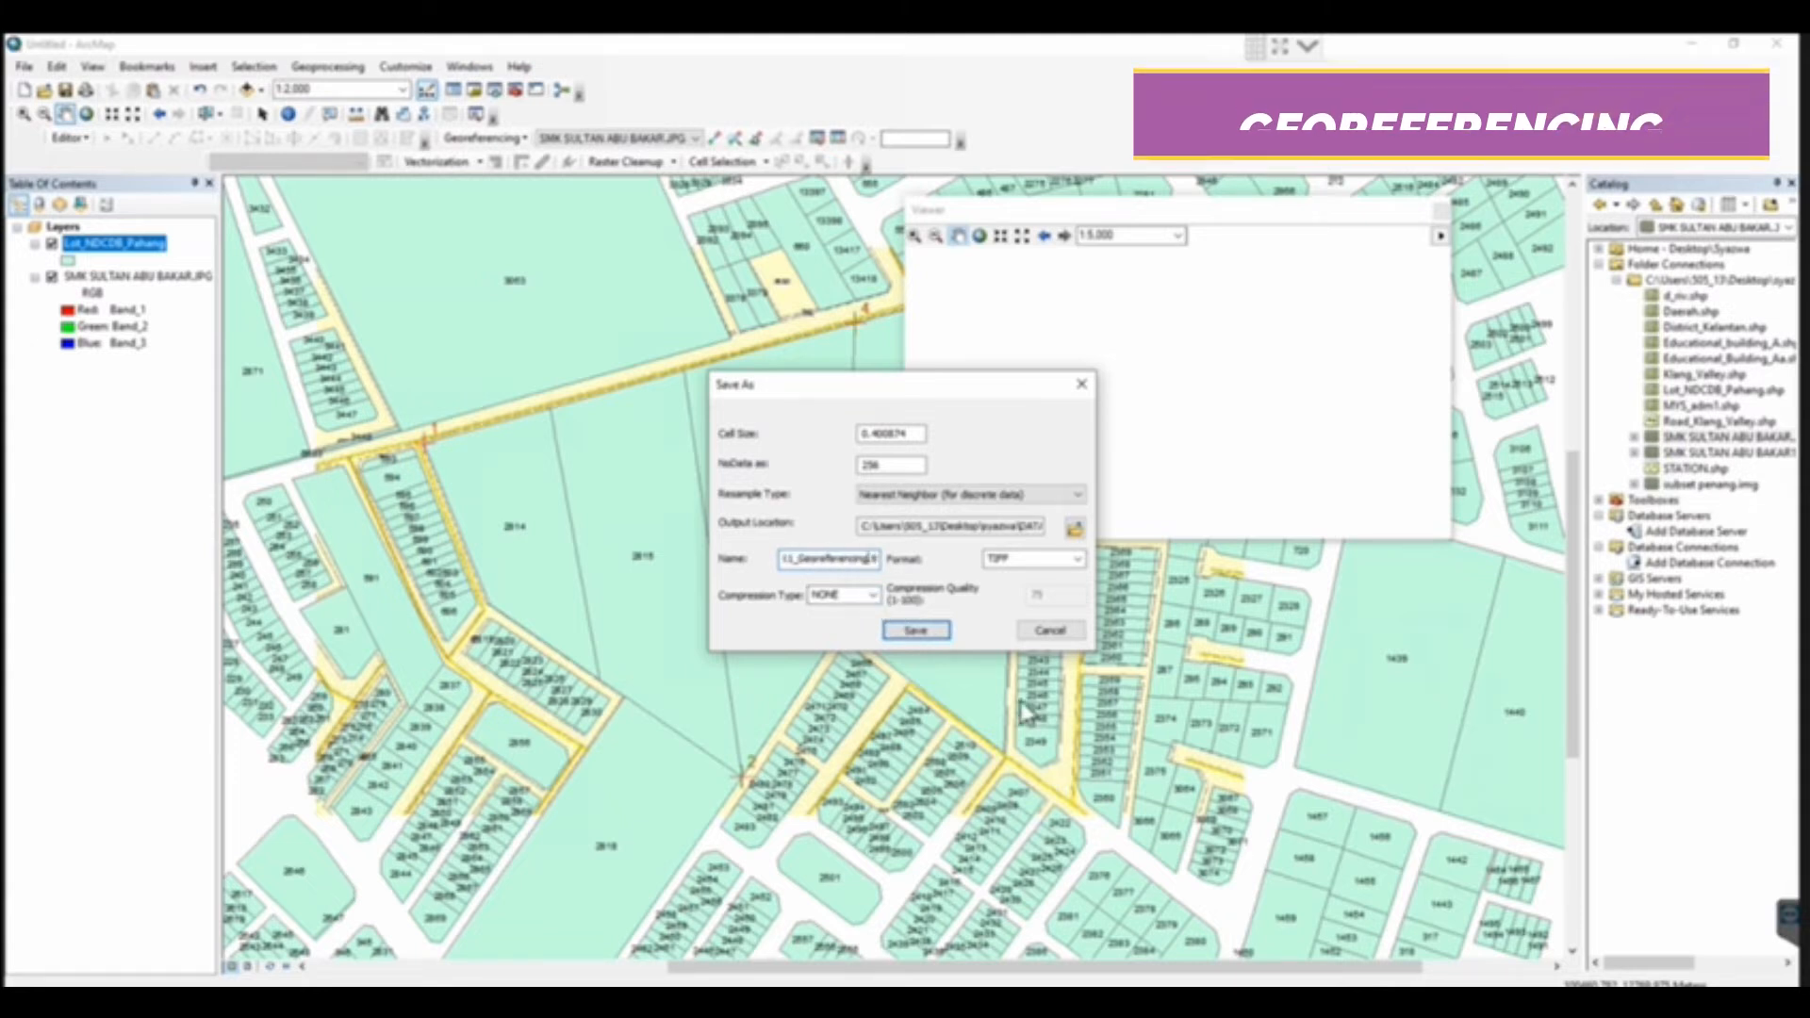
pyautogui.click(916, 629)
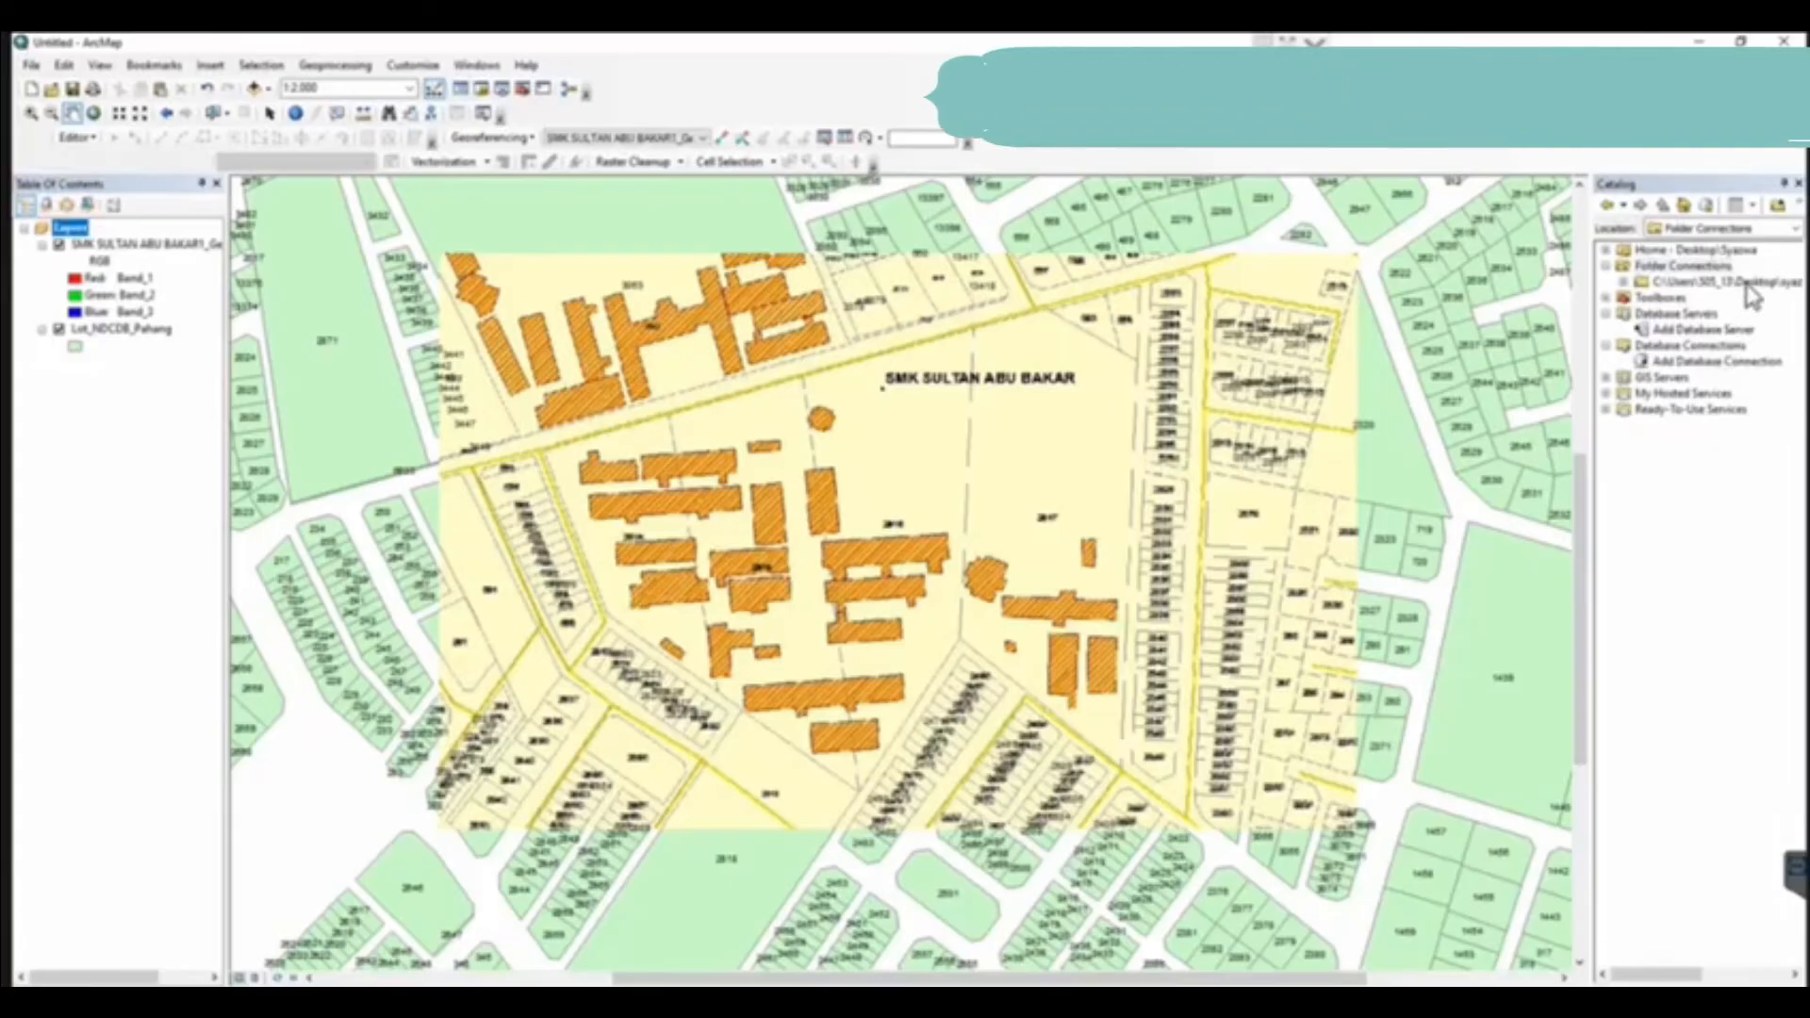
# Set up a new polygon shapefile named Educational_building_A in the connected module data folder
pyautogui.doubleClick(1746, 283)
pyautogui.rightClick(1746, 283)
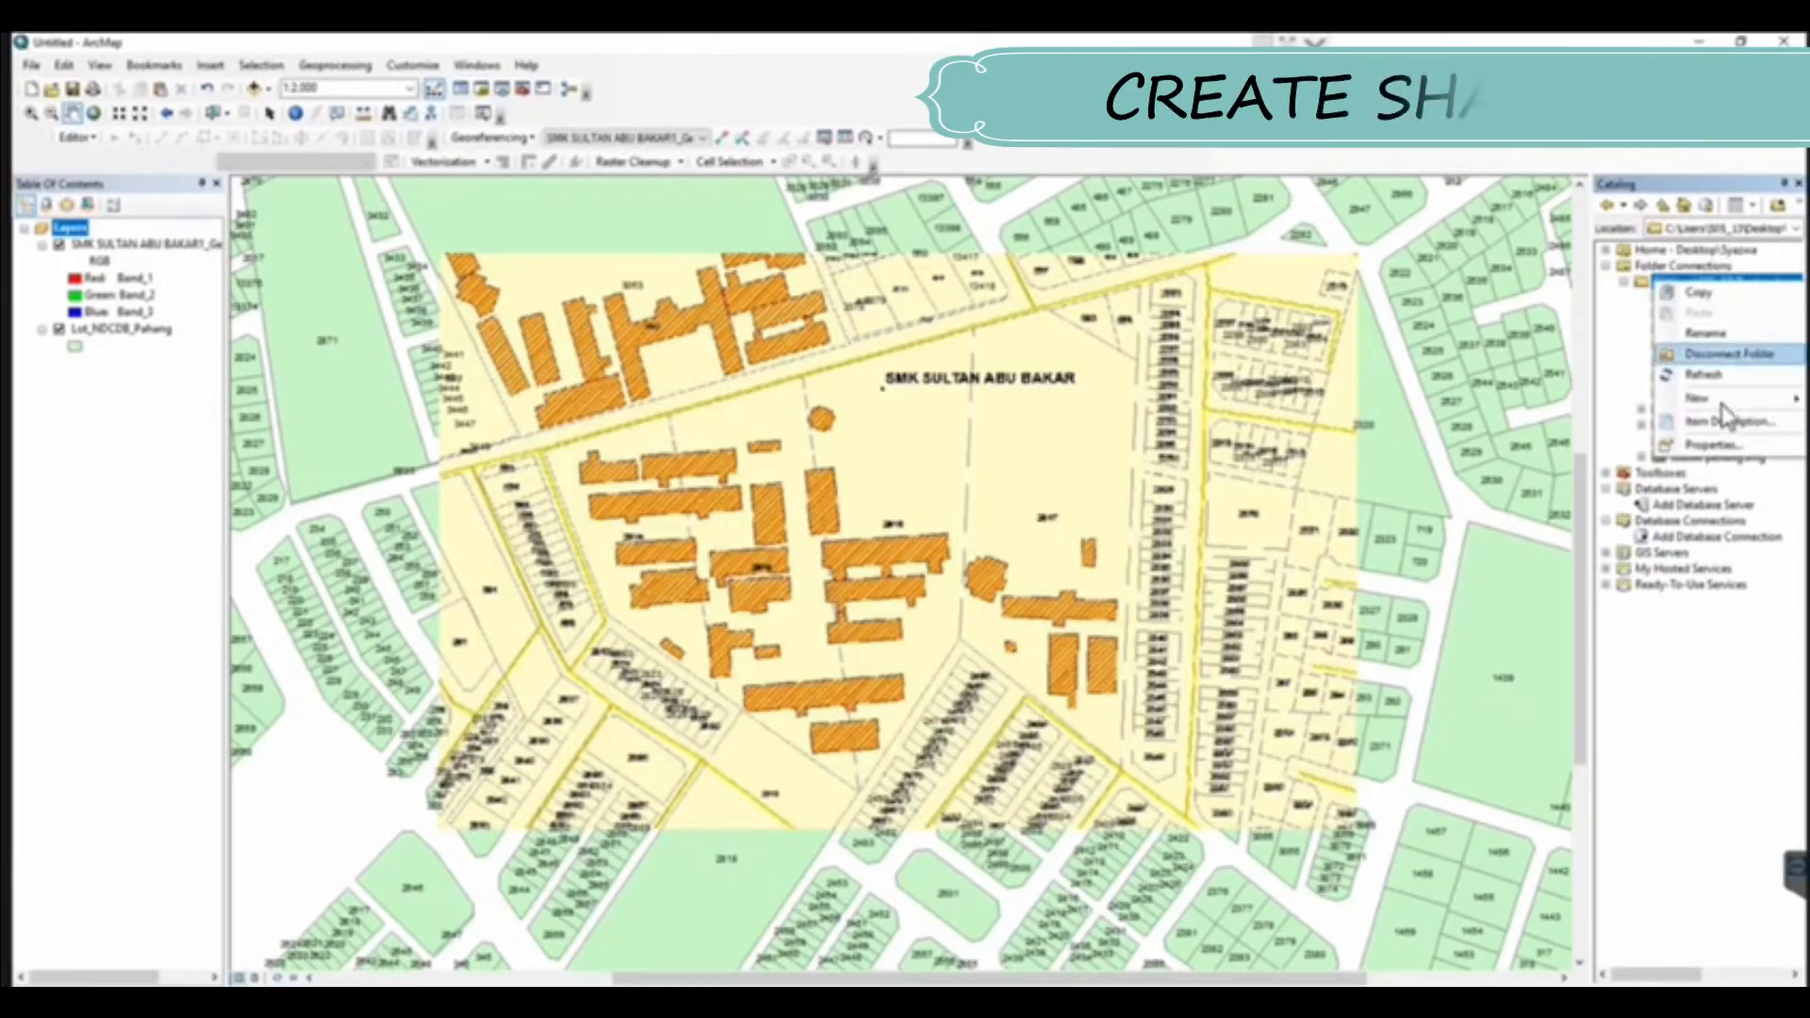
pyautogui.moveTo(1734, 399)
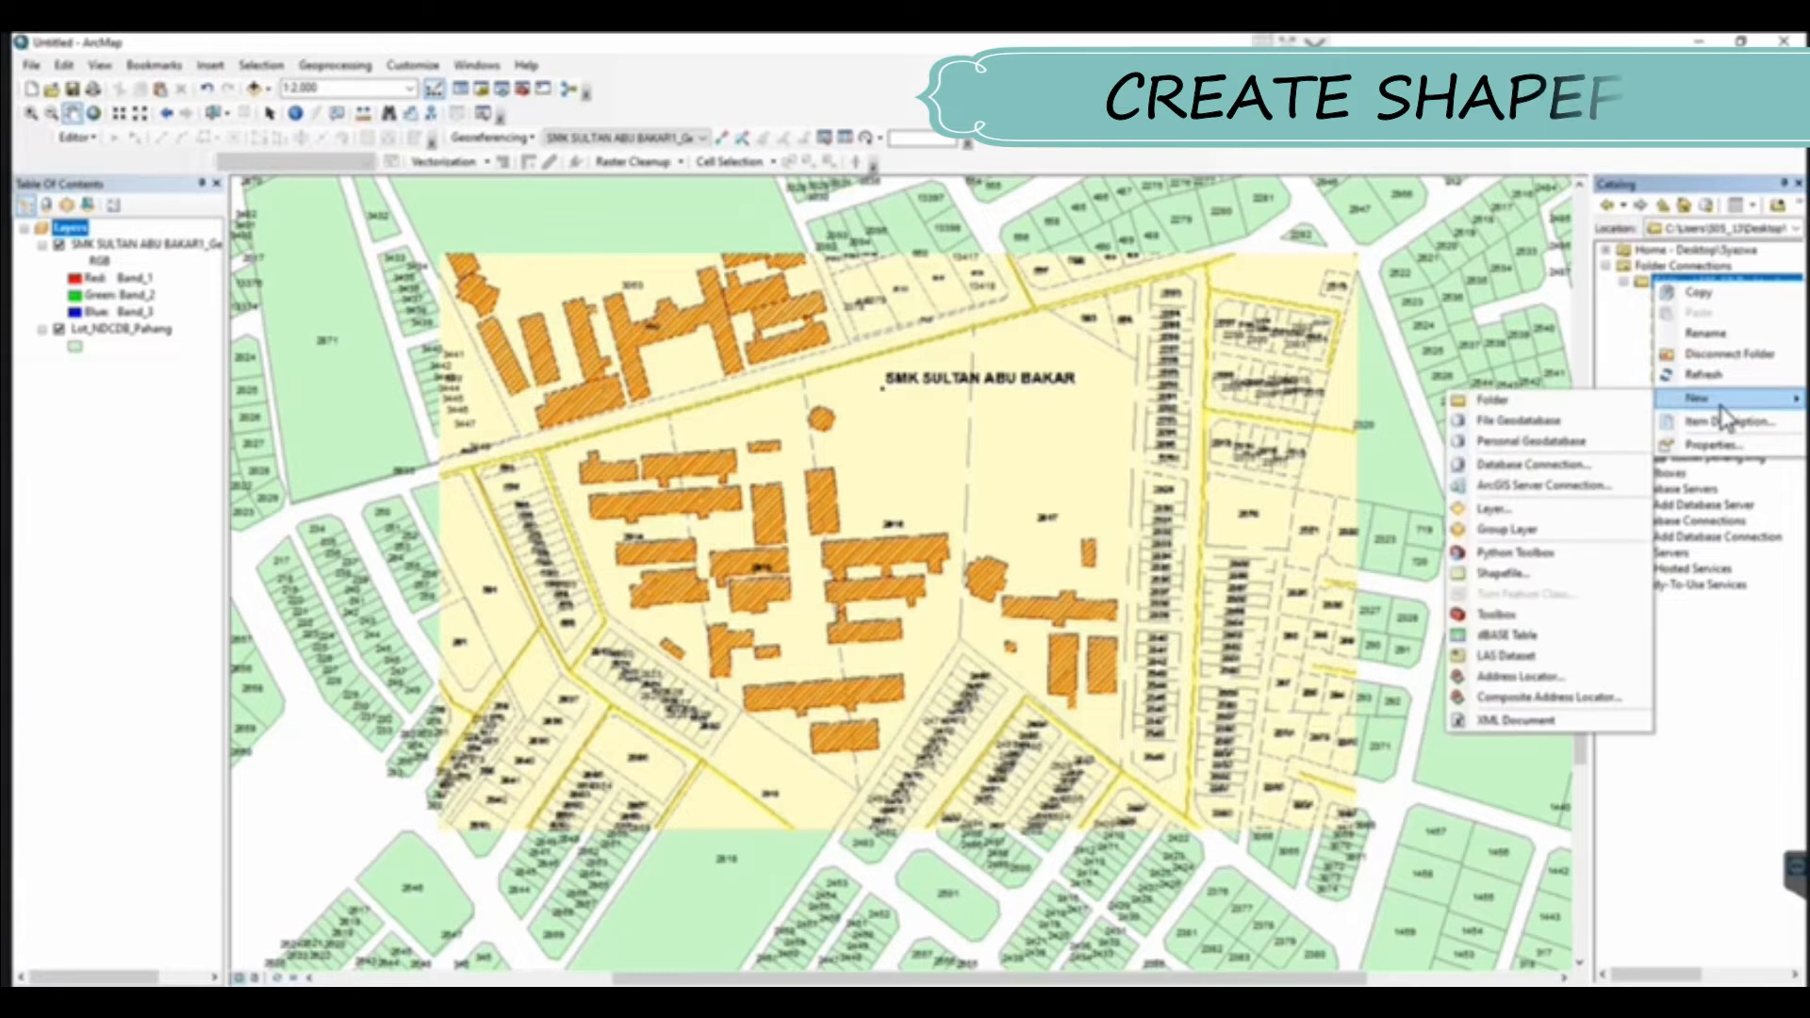
pyautogui.click(1536, 573)
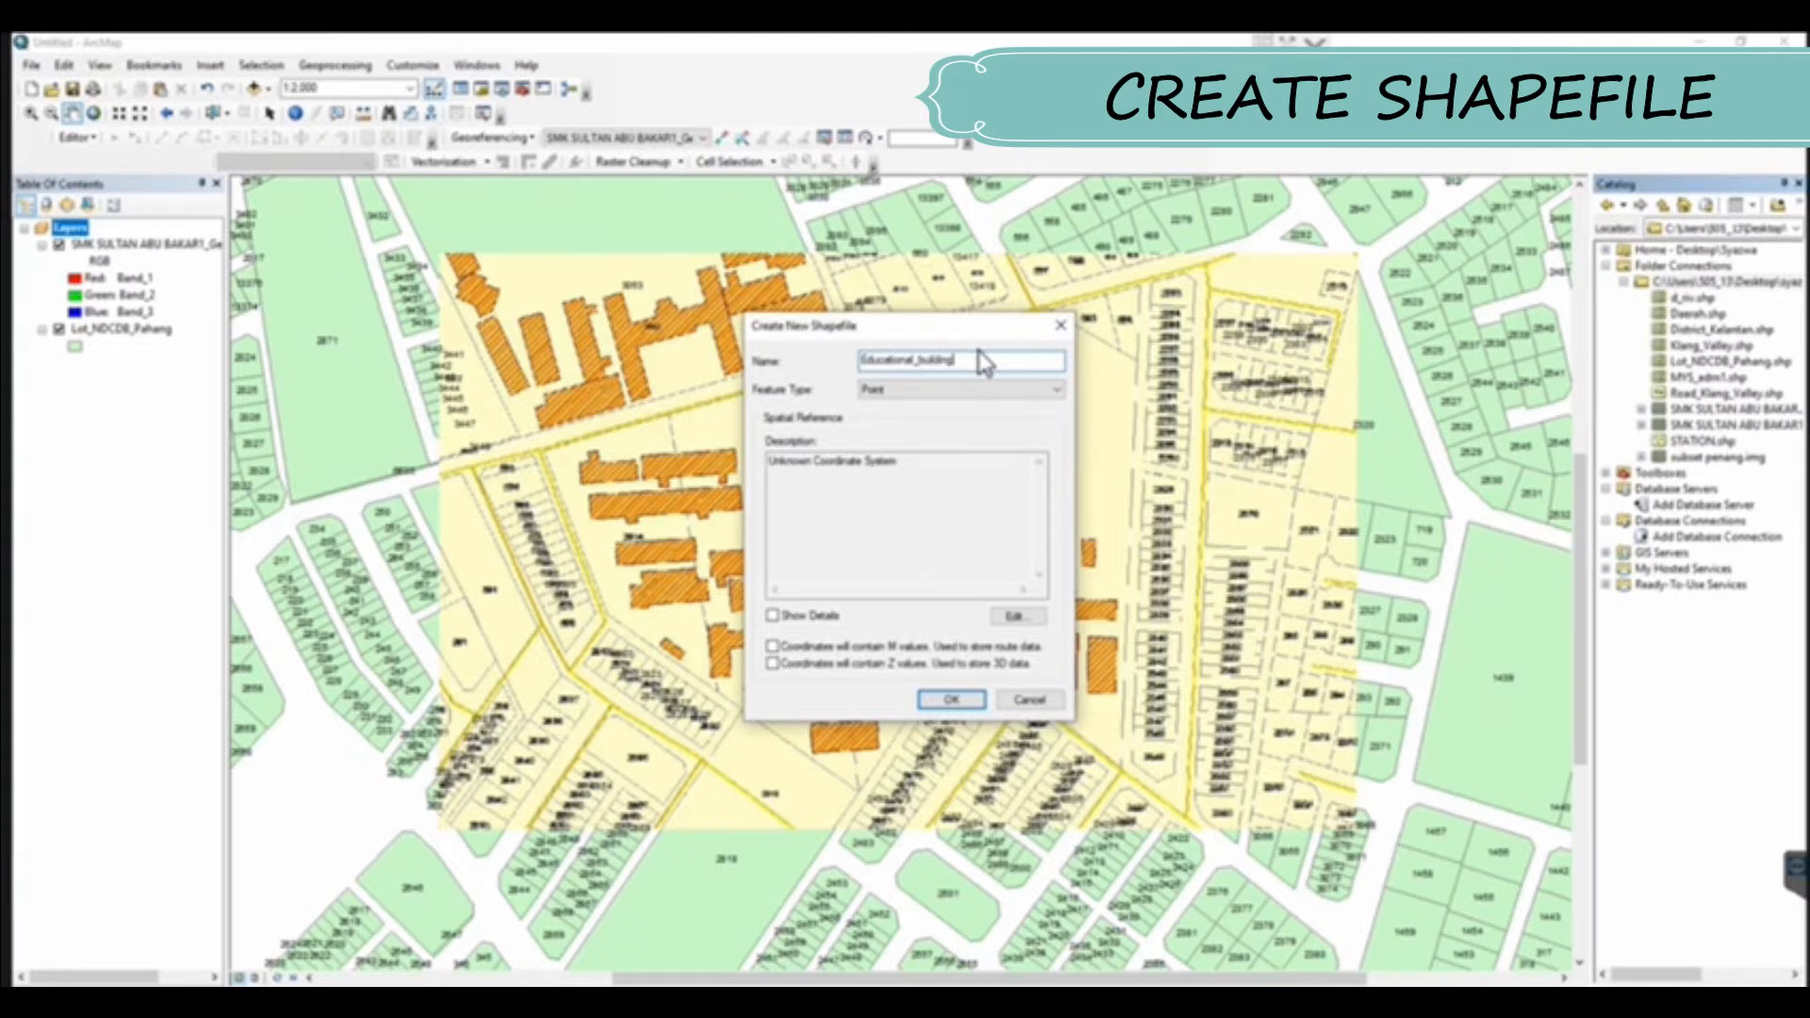
pyautogui.click(919, 399)
pyautogui.click(948, 424)
# Assign the WGS 1984 geographic coordinate system to the new shapefile, create it, and dismiss the coordinate system warning
pyautogui.click(1015, 617)
pyautogui.doubleClick(822, 414)
pyautogui.scroll(-2, 828, 472)
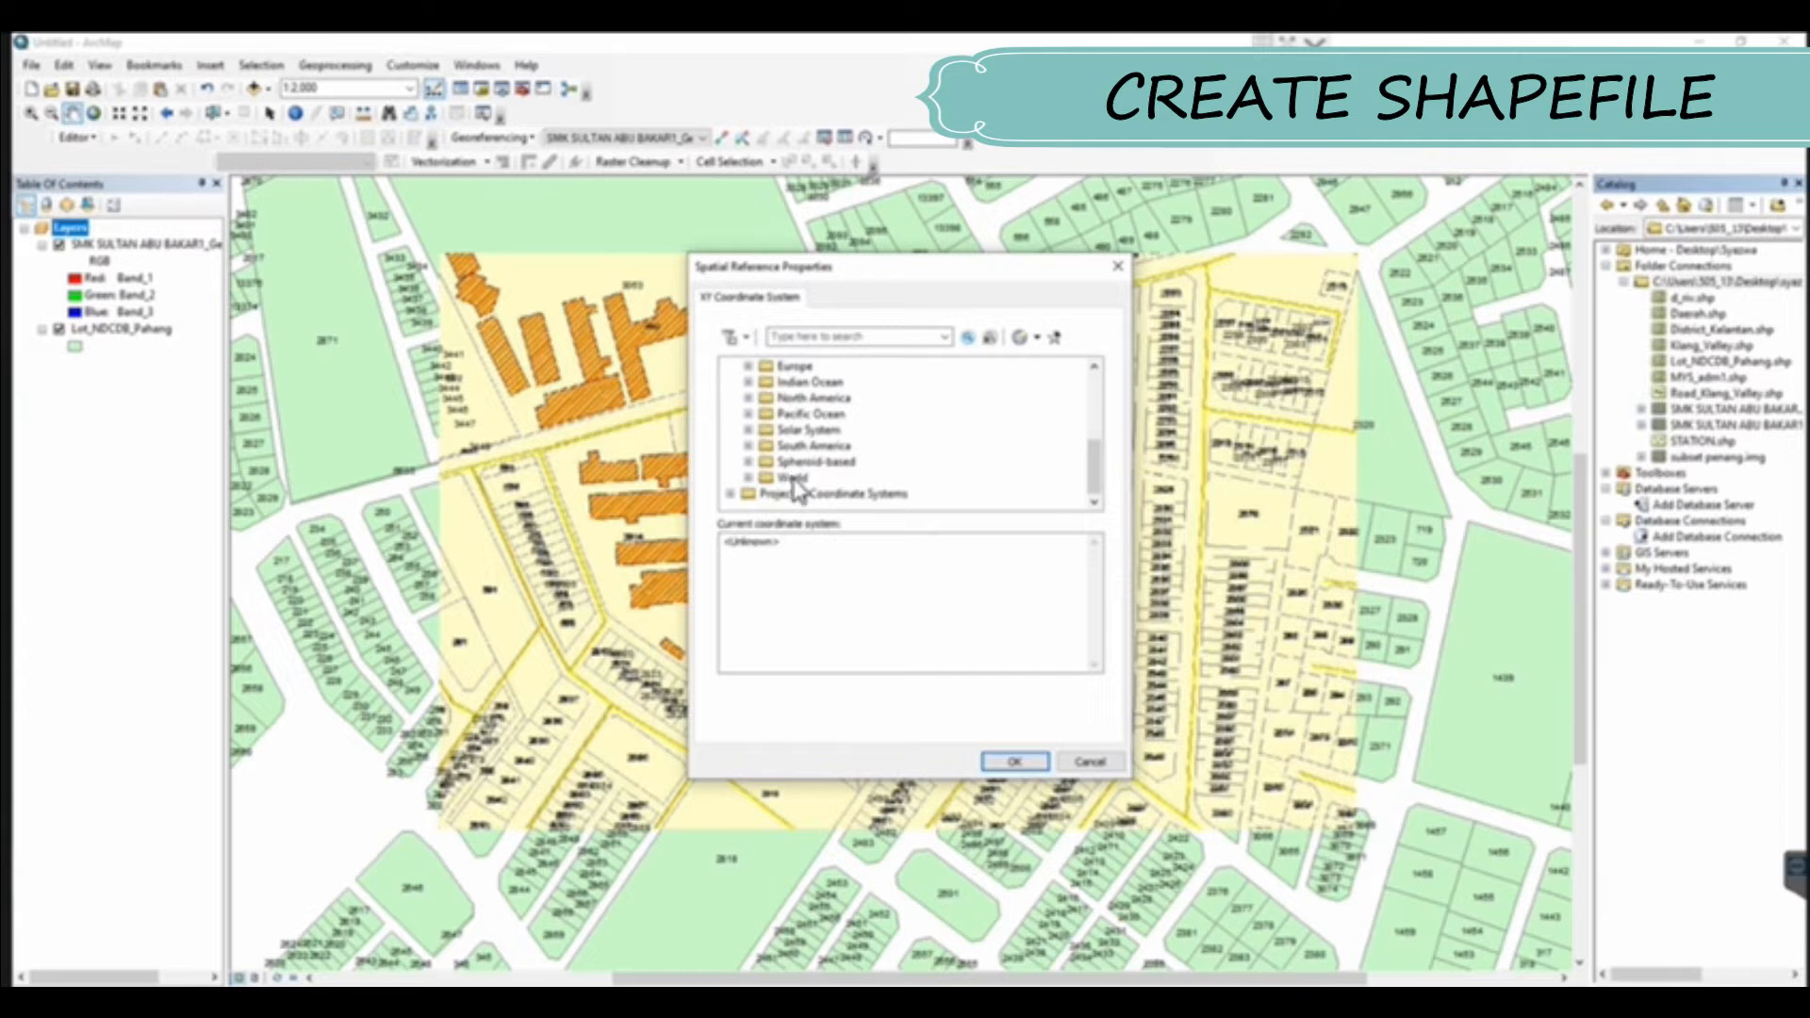
pyautogui.doubleClick(795, 480)
pyautogui.scroll(-5, 842, 439)
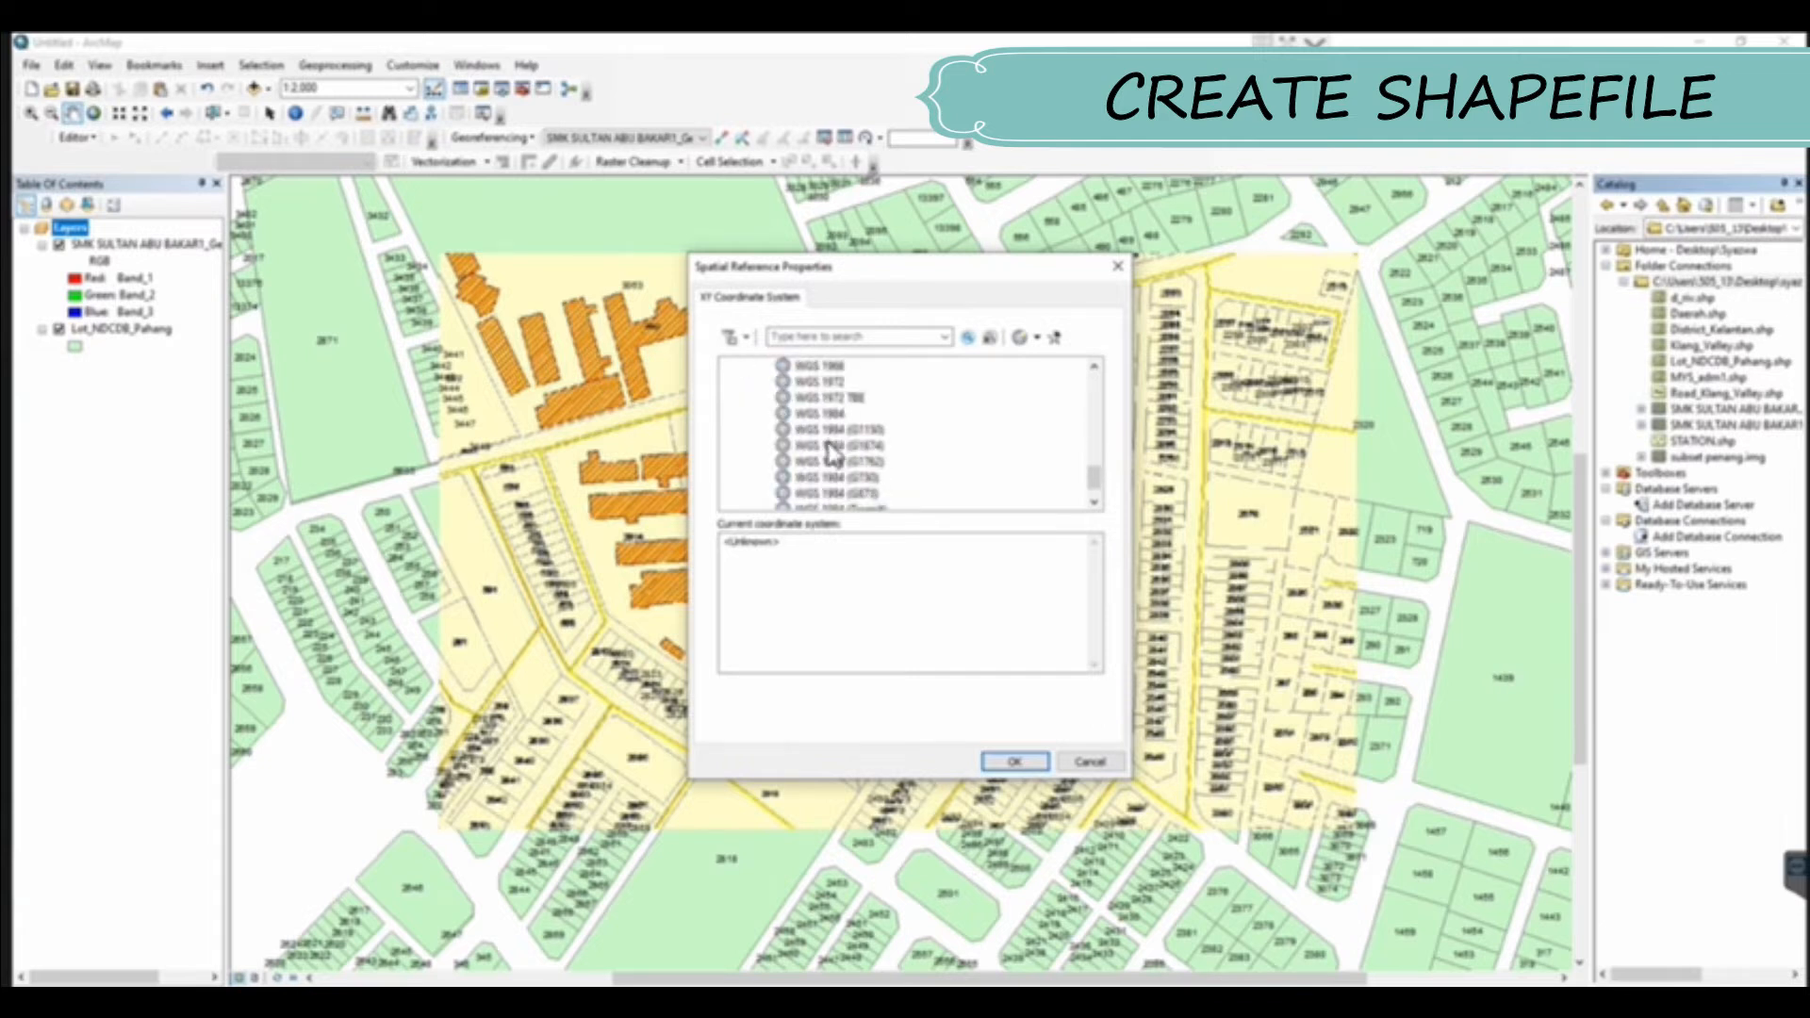
pyautogui.click(829, 414)
pyautogui.doubleClick(822, 414)
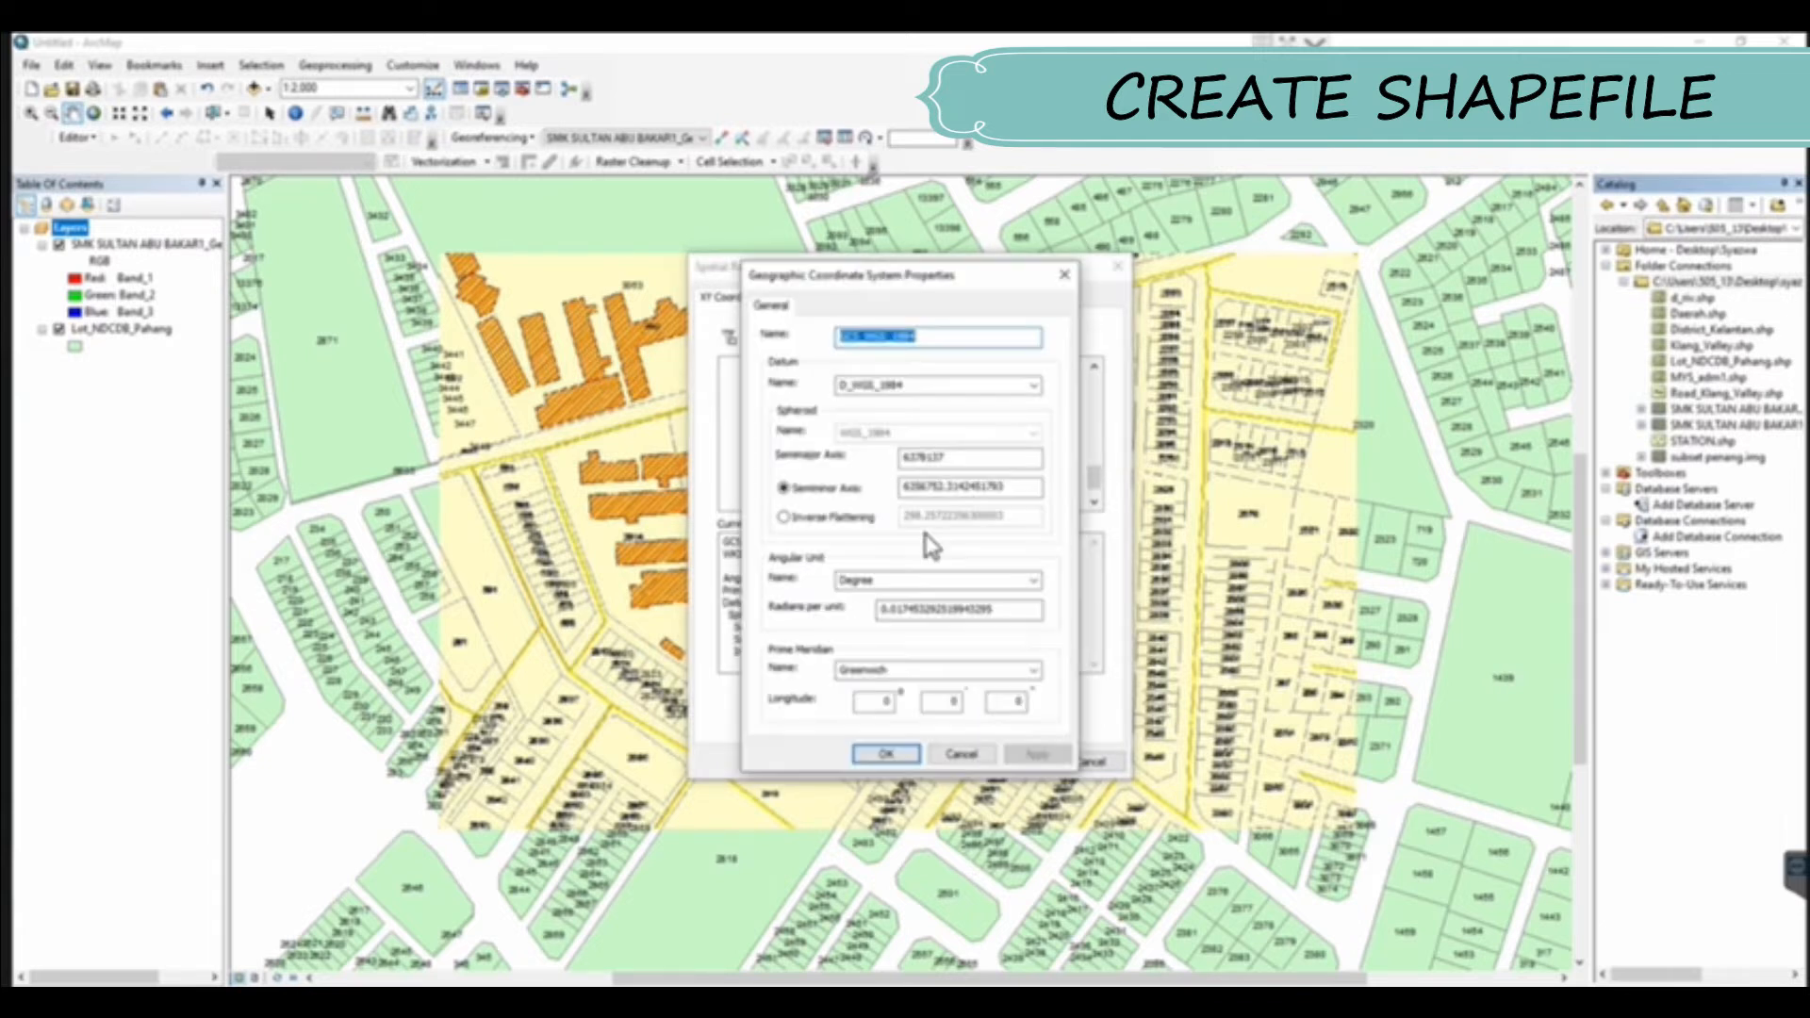
pyautogui.click(885, 754)
pyautogui.click(1002, 760)
pyautogui.click(937, 695)
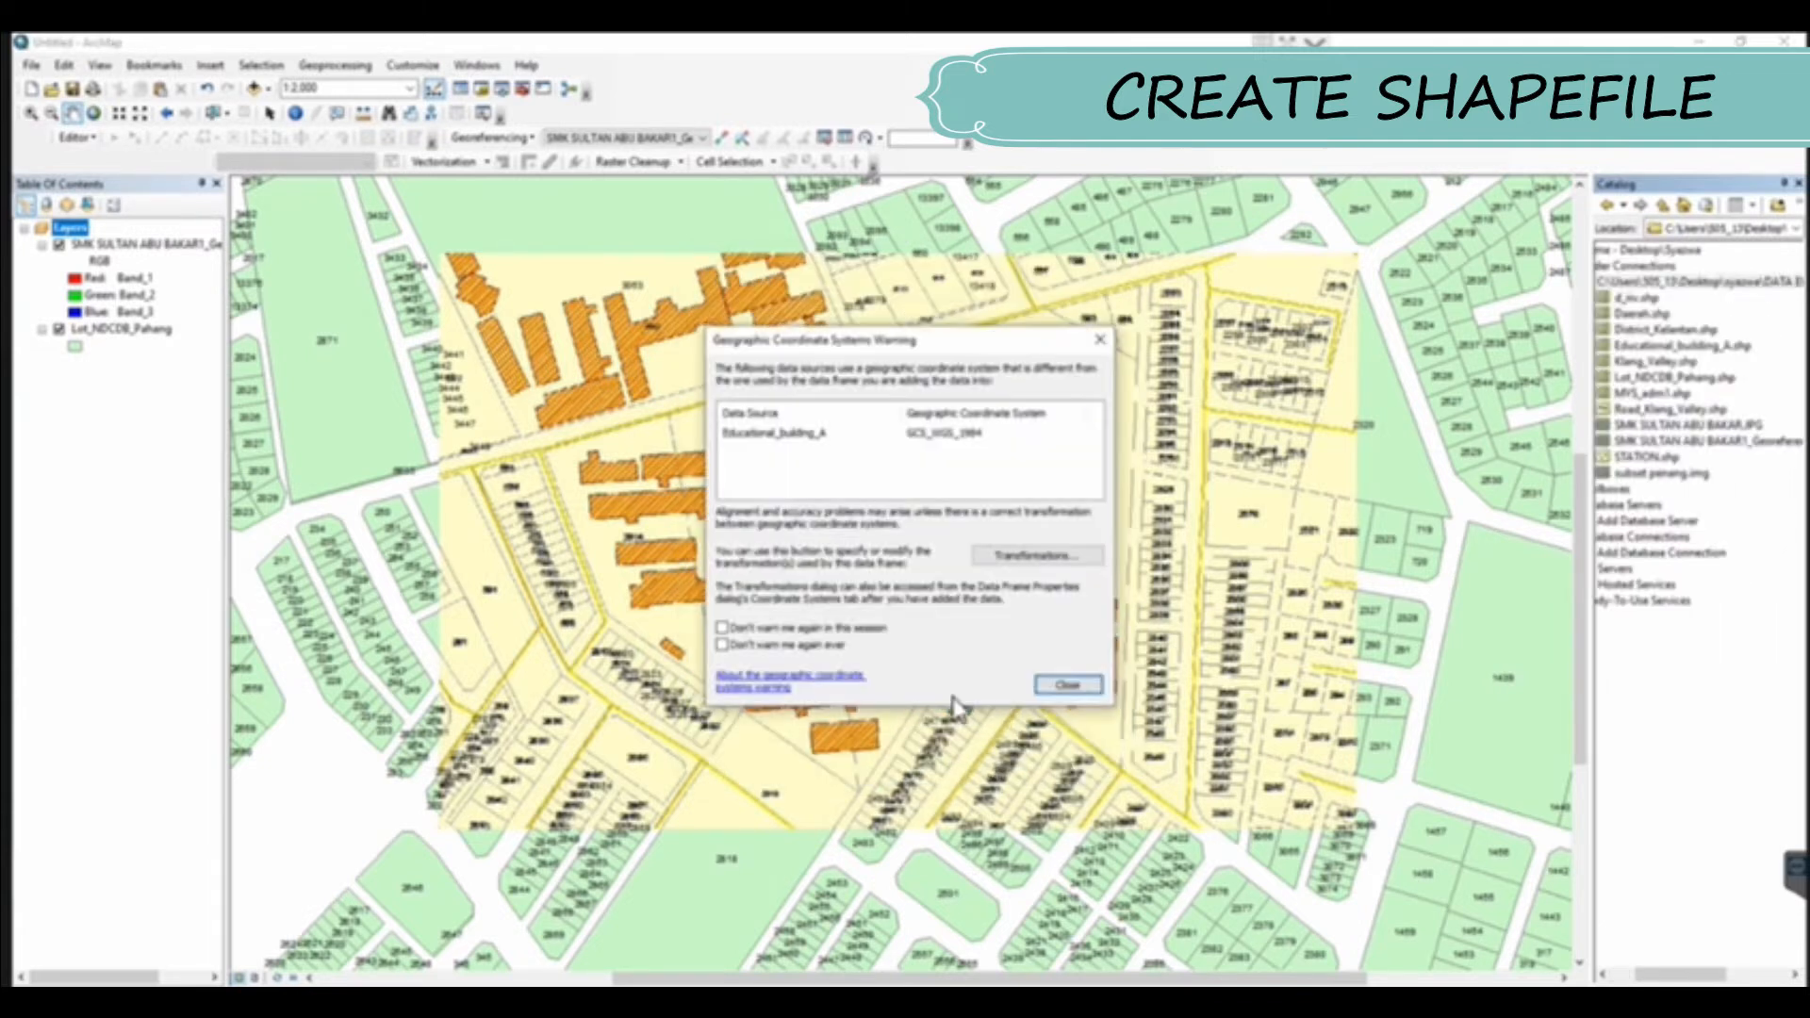
pyautogui.click(1063, 687)
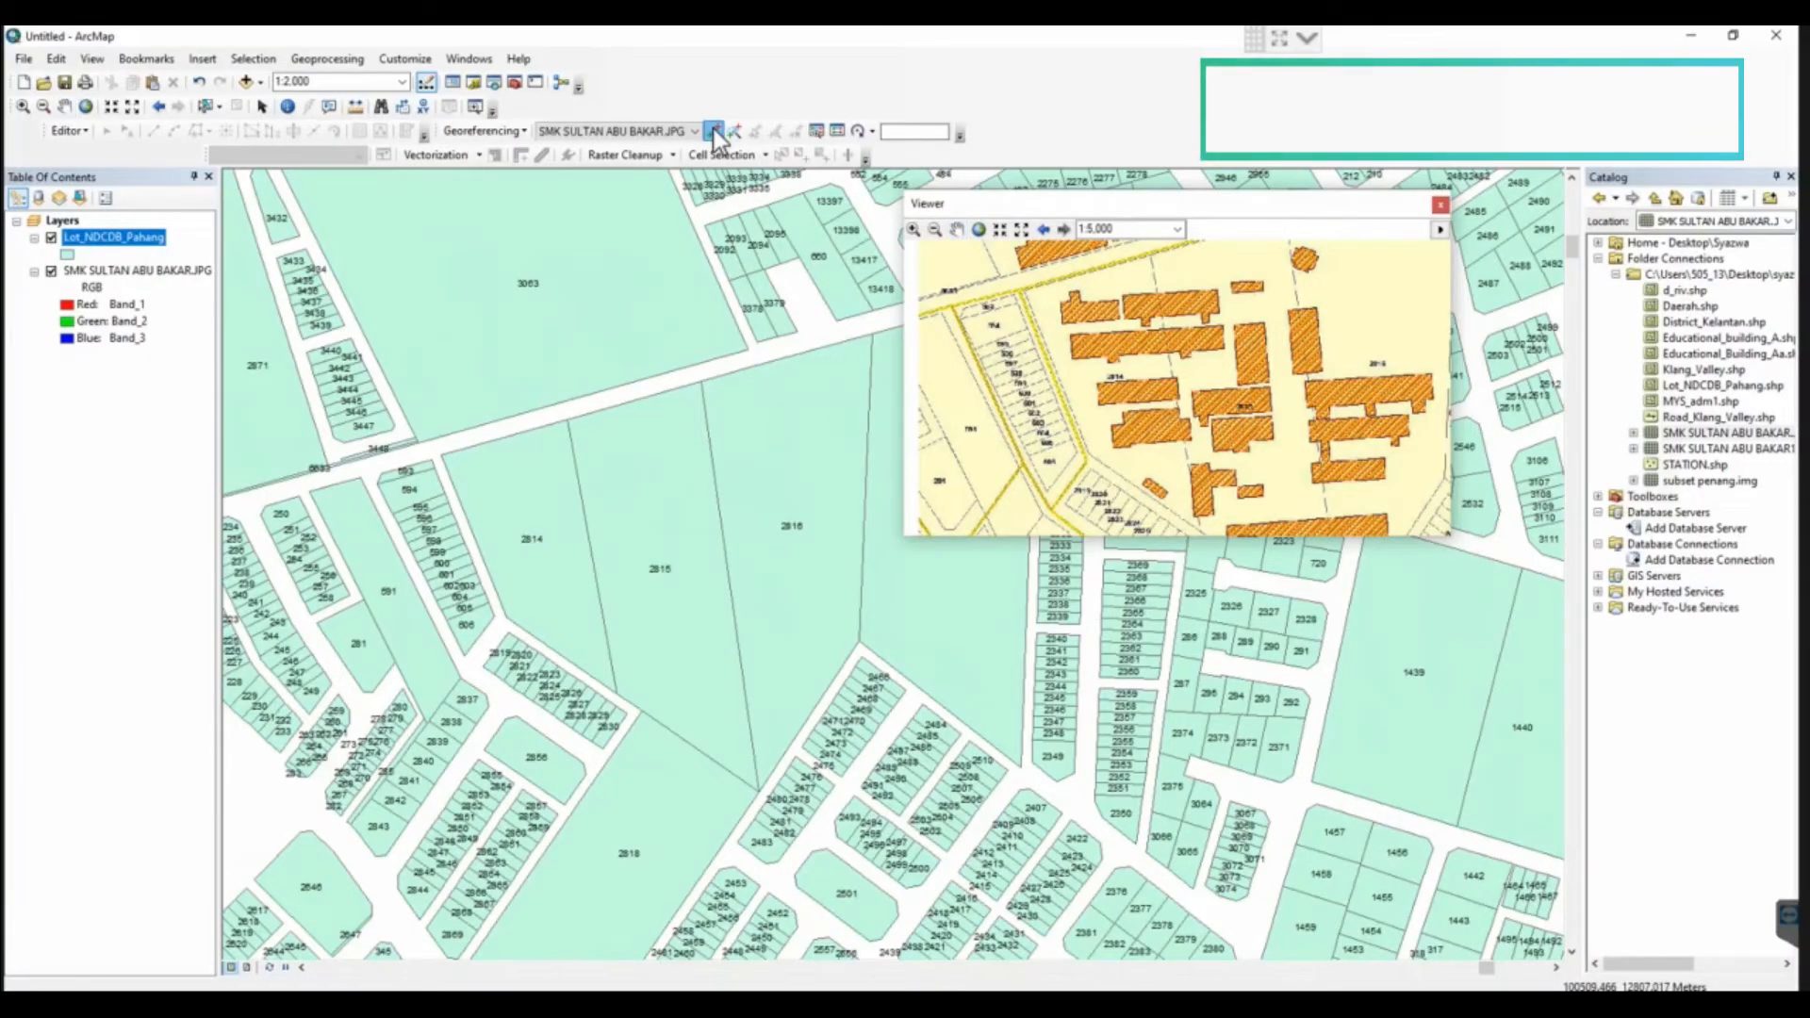
# Add the first control point, linking the northwest corner of lot 2814 on the scanned map to the same corner in Lot_NDCDB_Pahang
pyautogui.click(713, 129)
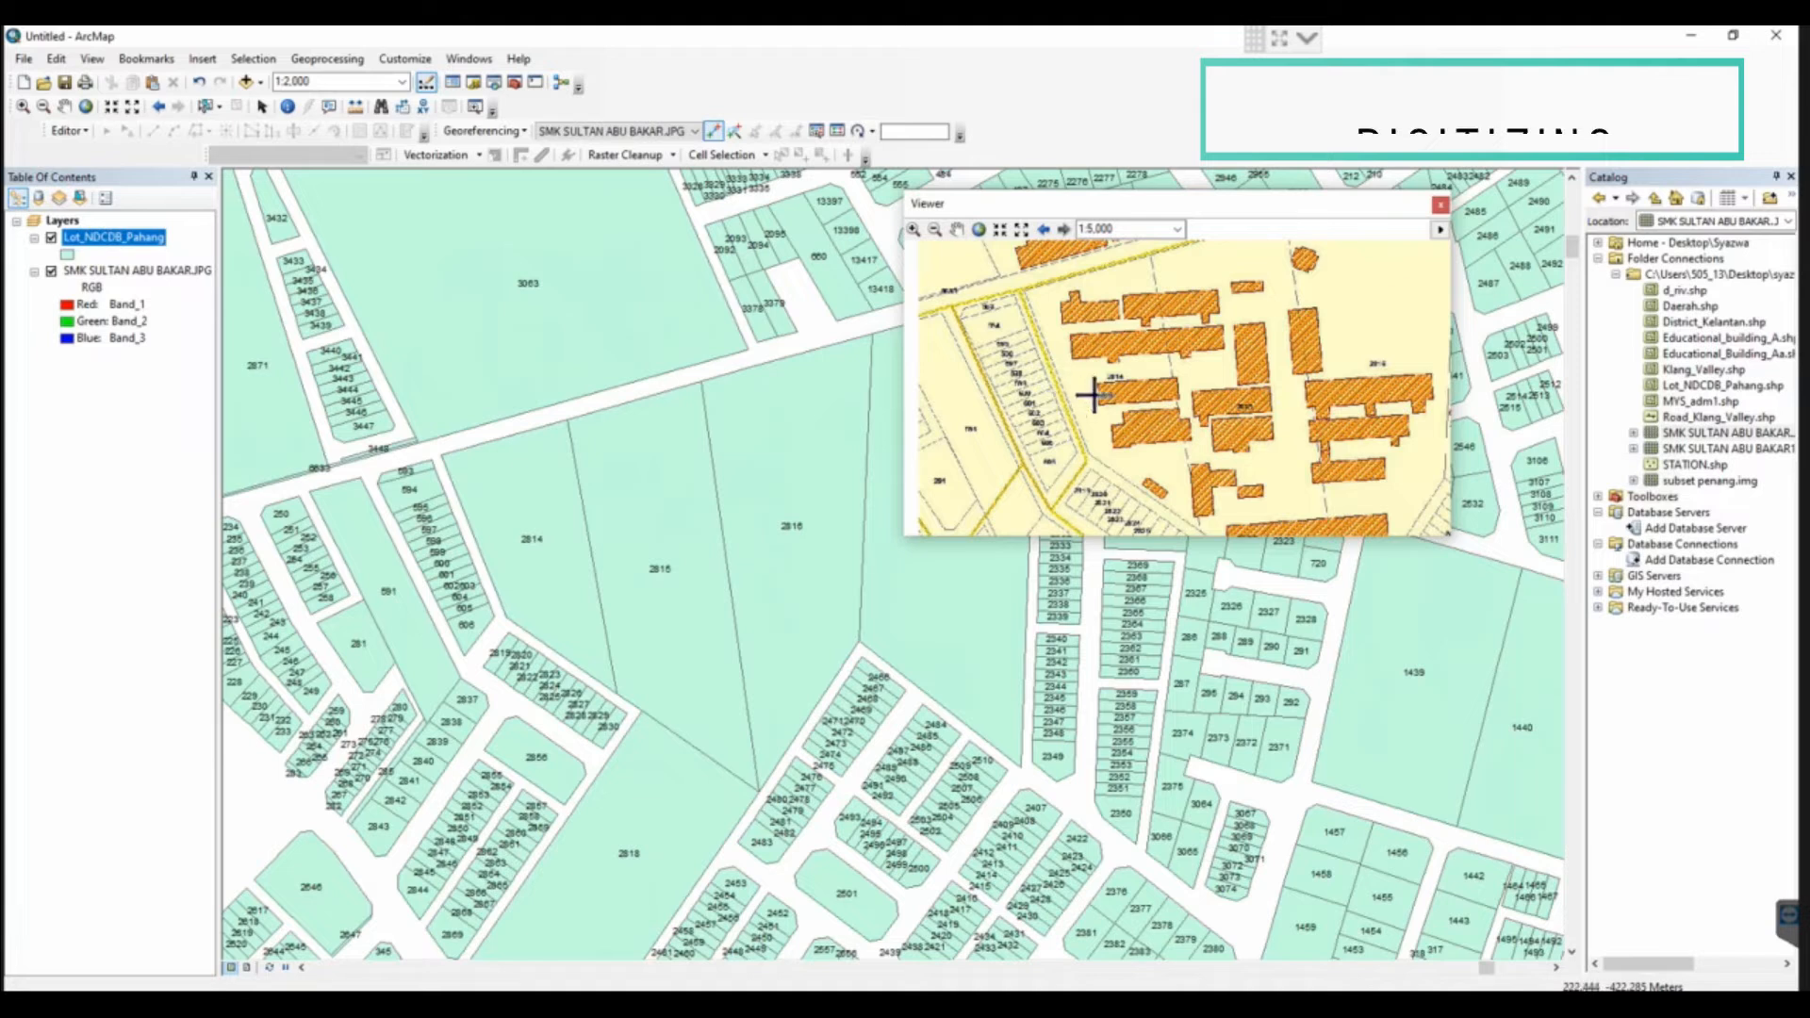
pyautogui.click(1036, 281)
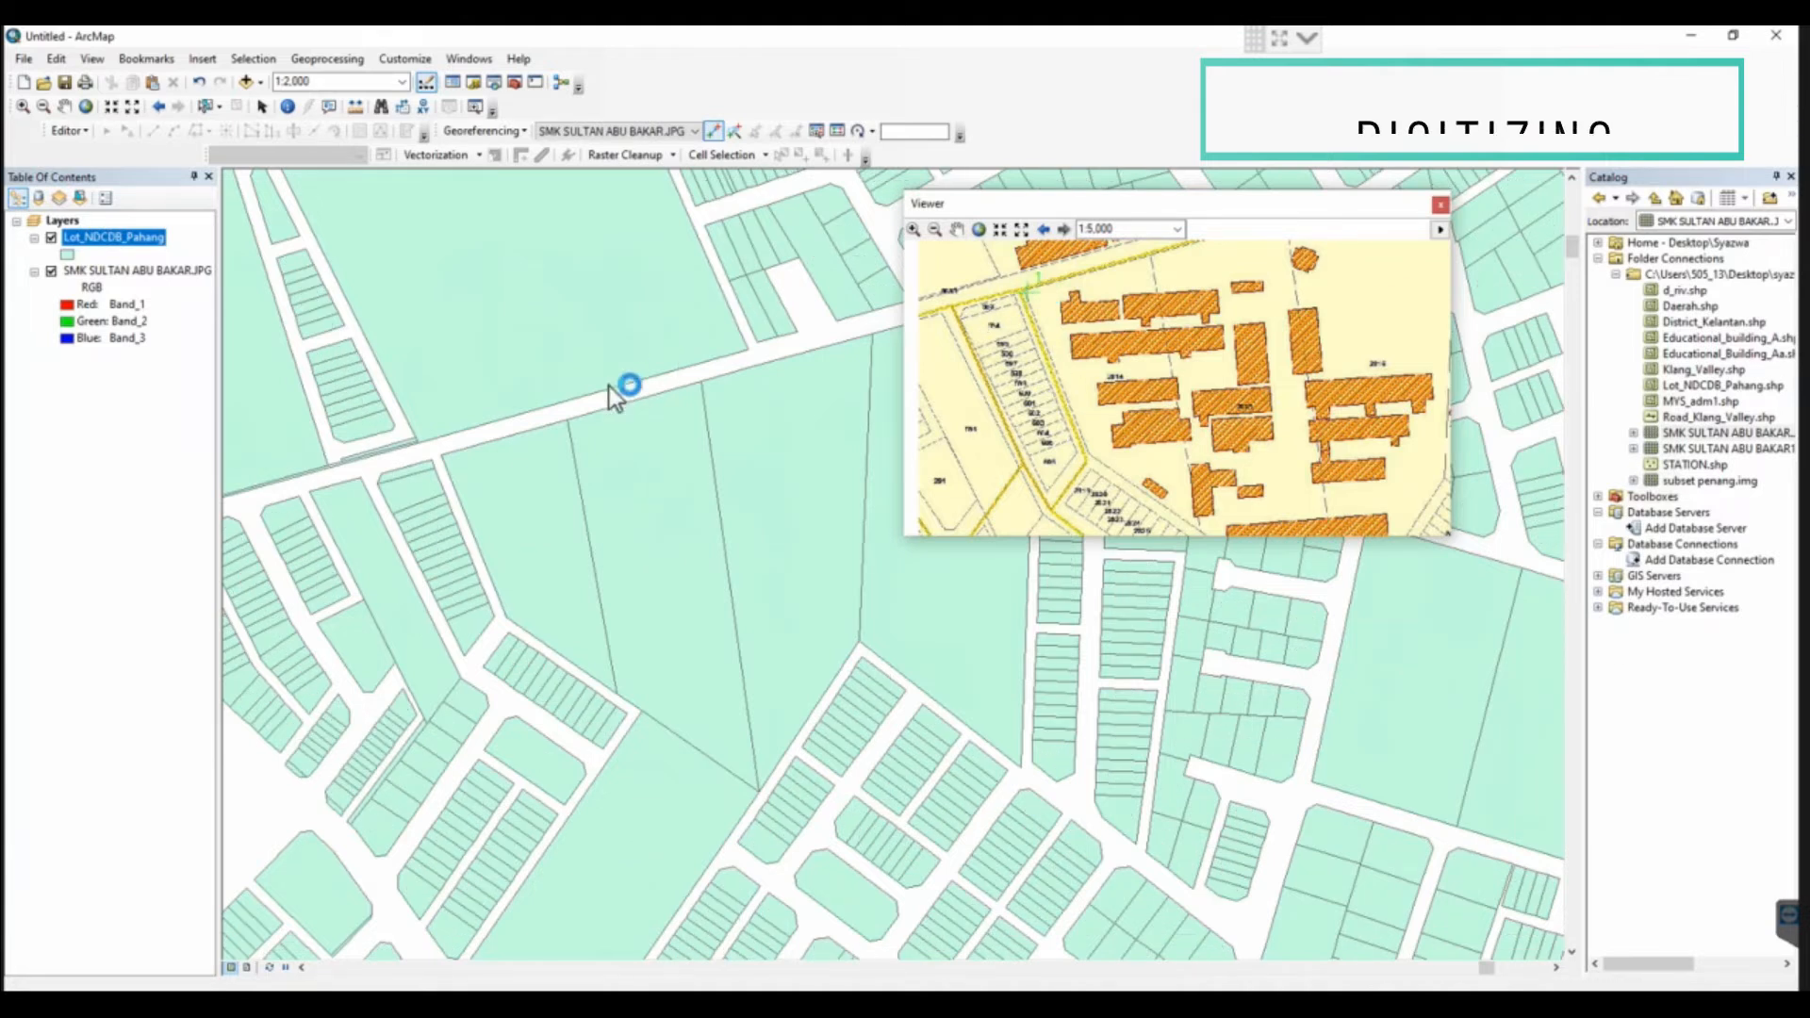
pyautogui.click(444, 456)
# Add the second control point, linking the southern end of the boundary between lots 2815 and 2816 on both maps
pyautogui.click(64, 106)
pyautogui.moveTo(1211, 400); pyautogui.dragTo(1145, 226)
pyautogui.click(753, 132)
pyautogui.click(714, 131)
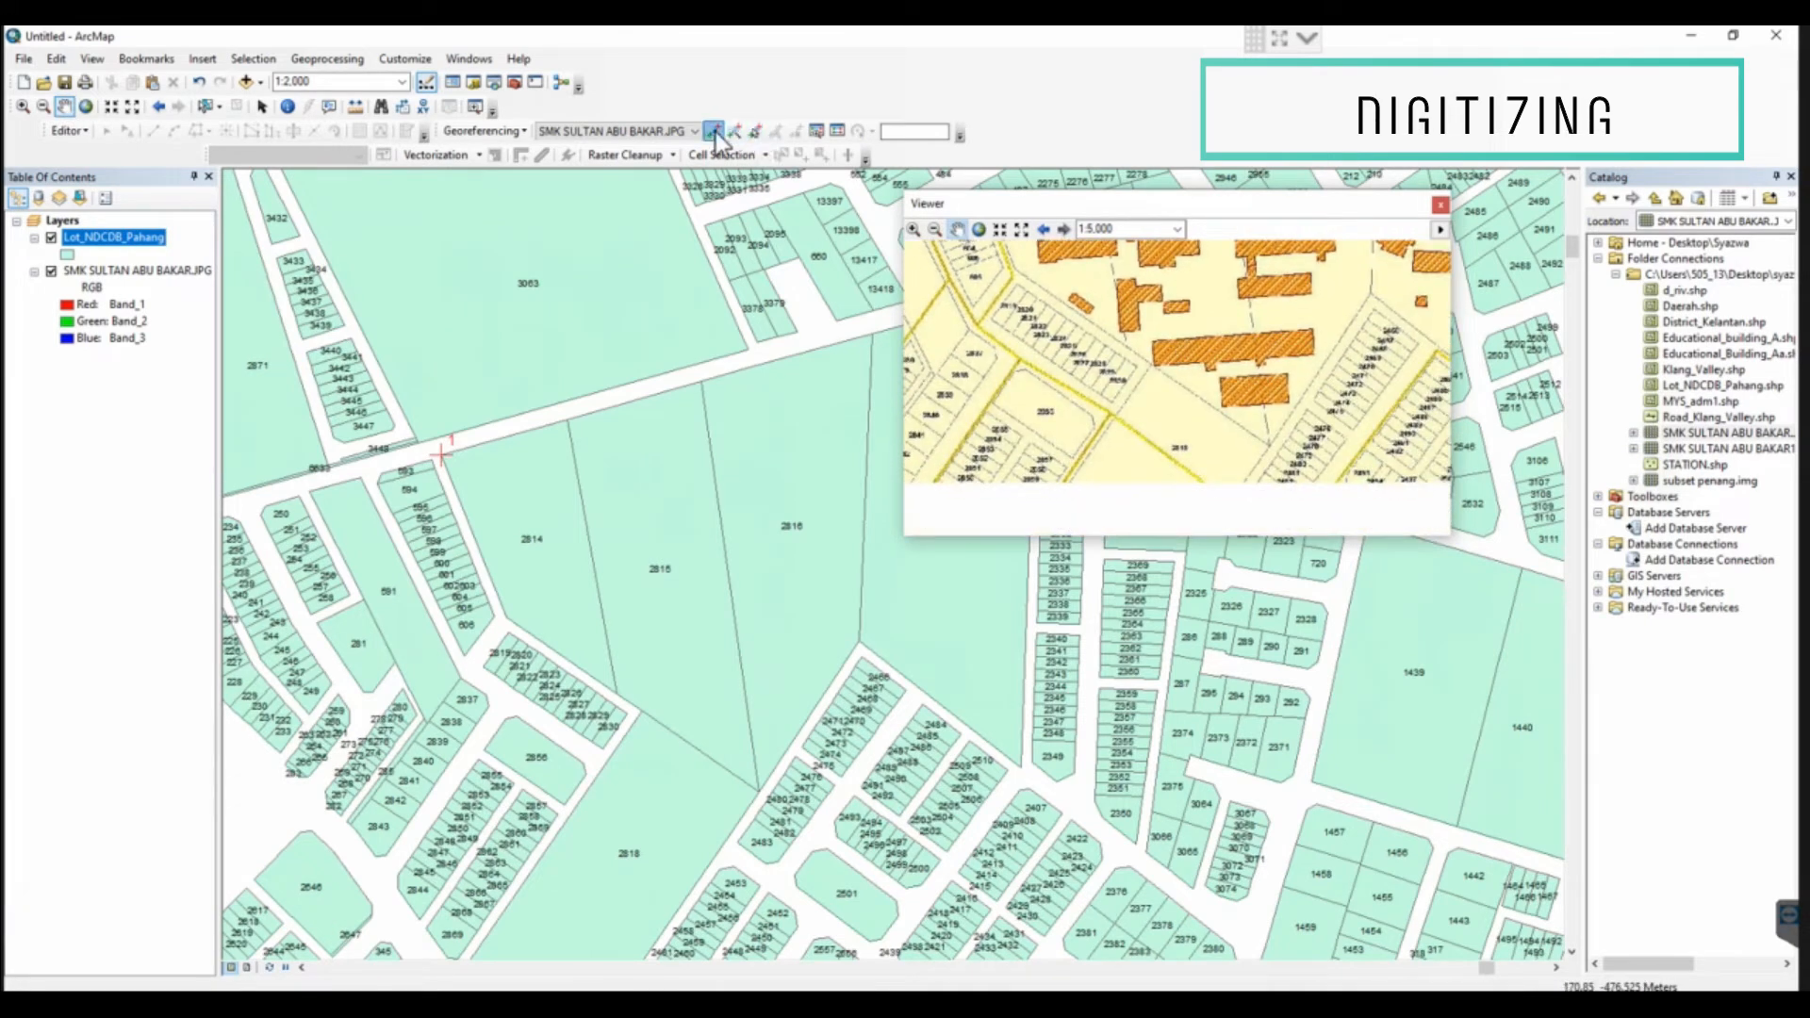
pyautogui.click(1268, 445)
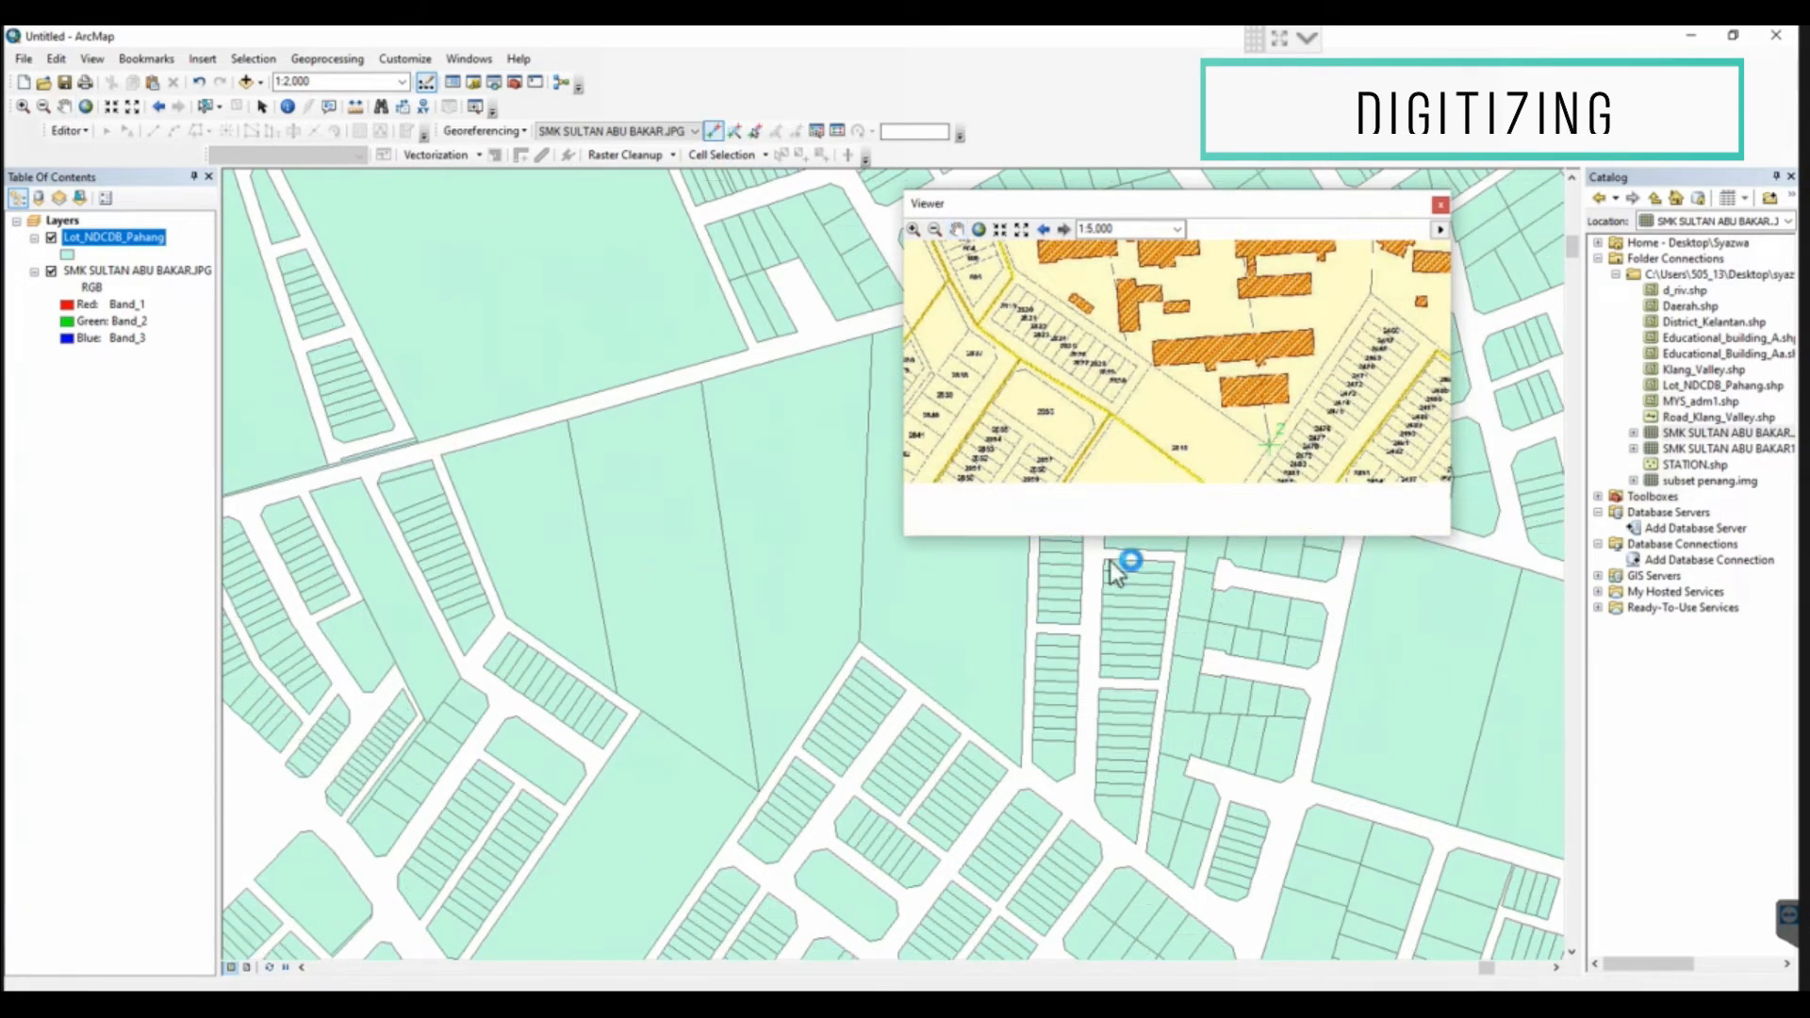
pyautogui.click(754, 789)
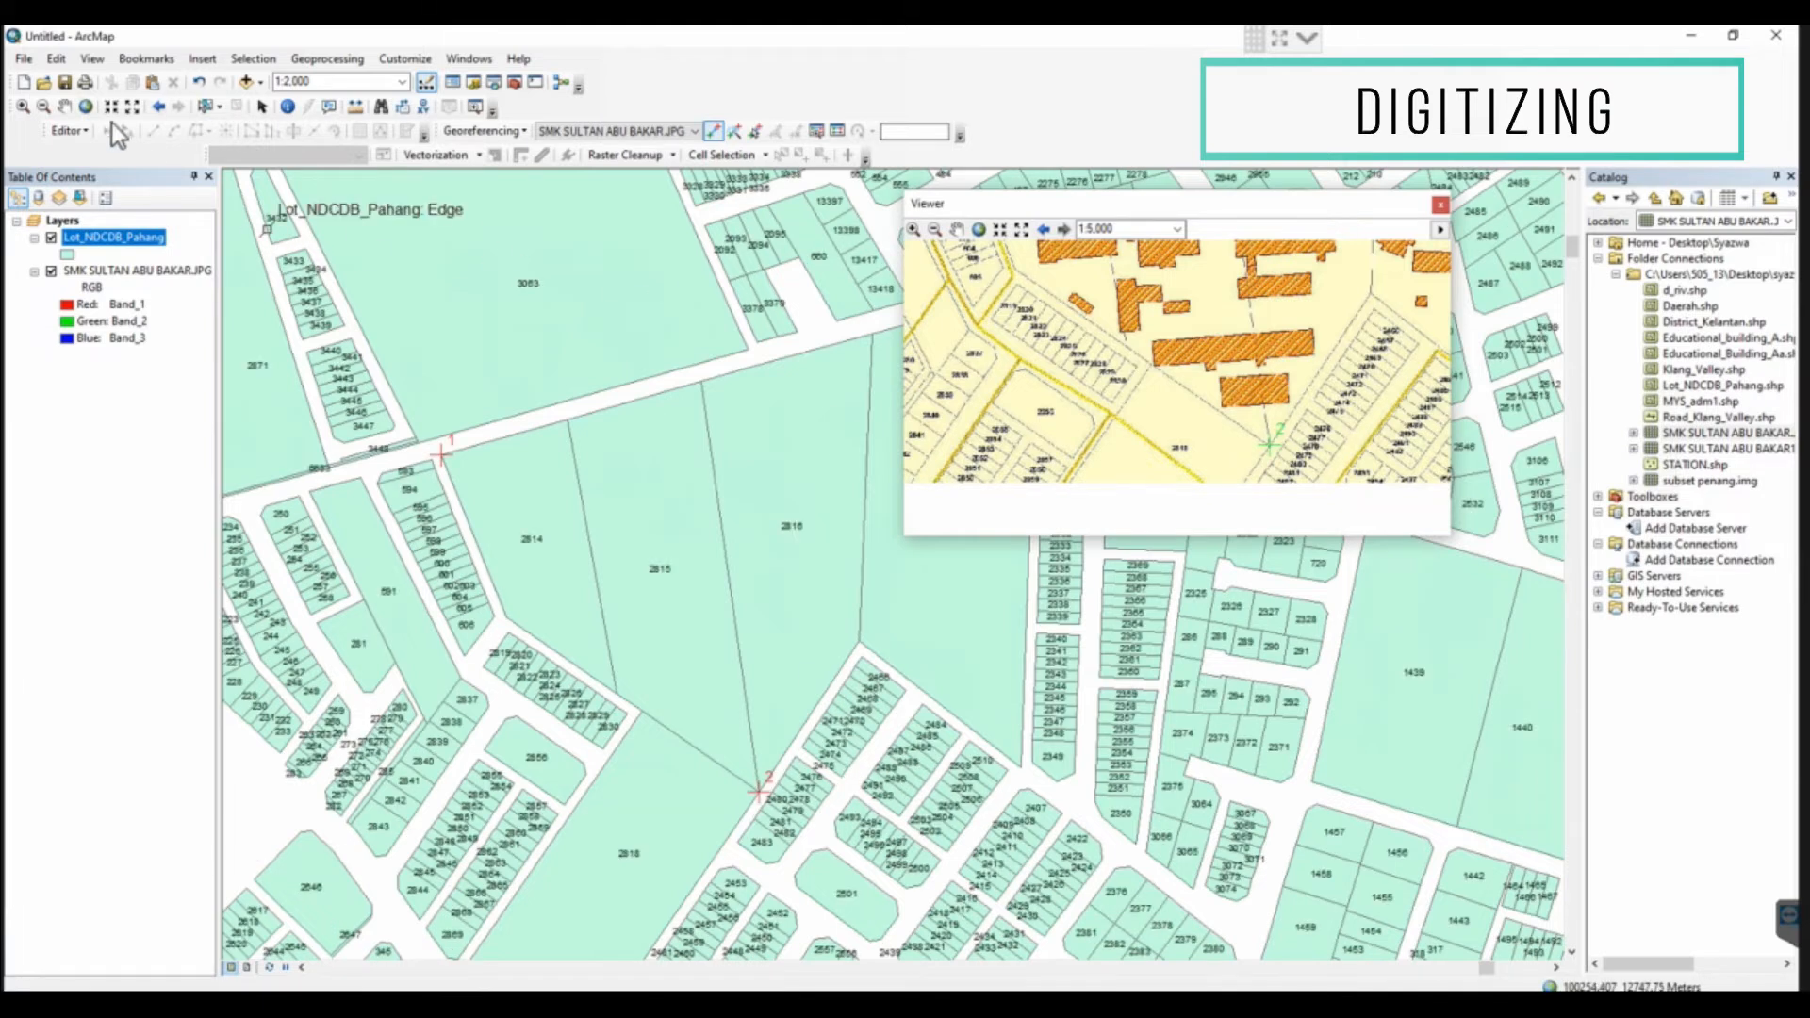
# Add the third control point, linking the southern end of the boundary between lots 2816 and 2817 on both maps
pyautogui.moveTo(1214, 380); pyautogui.dragTo(1074, 454)
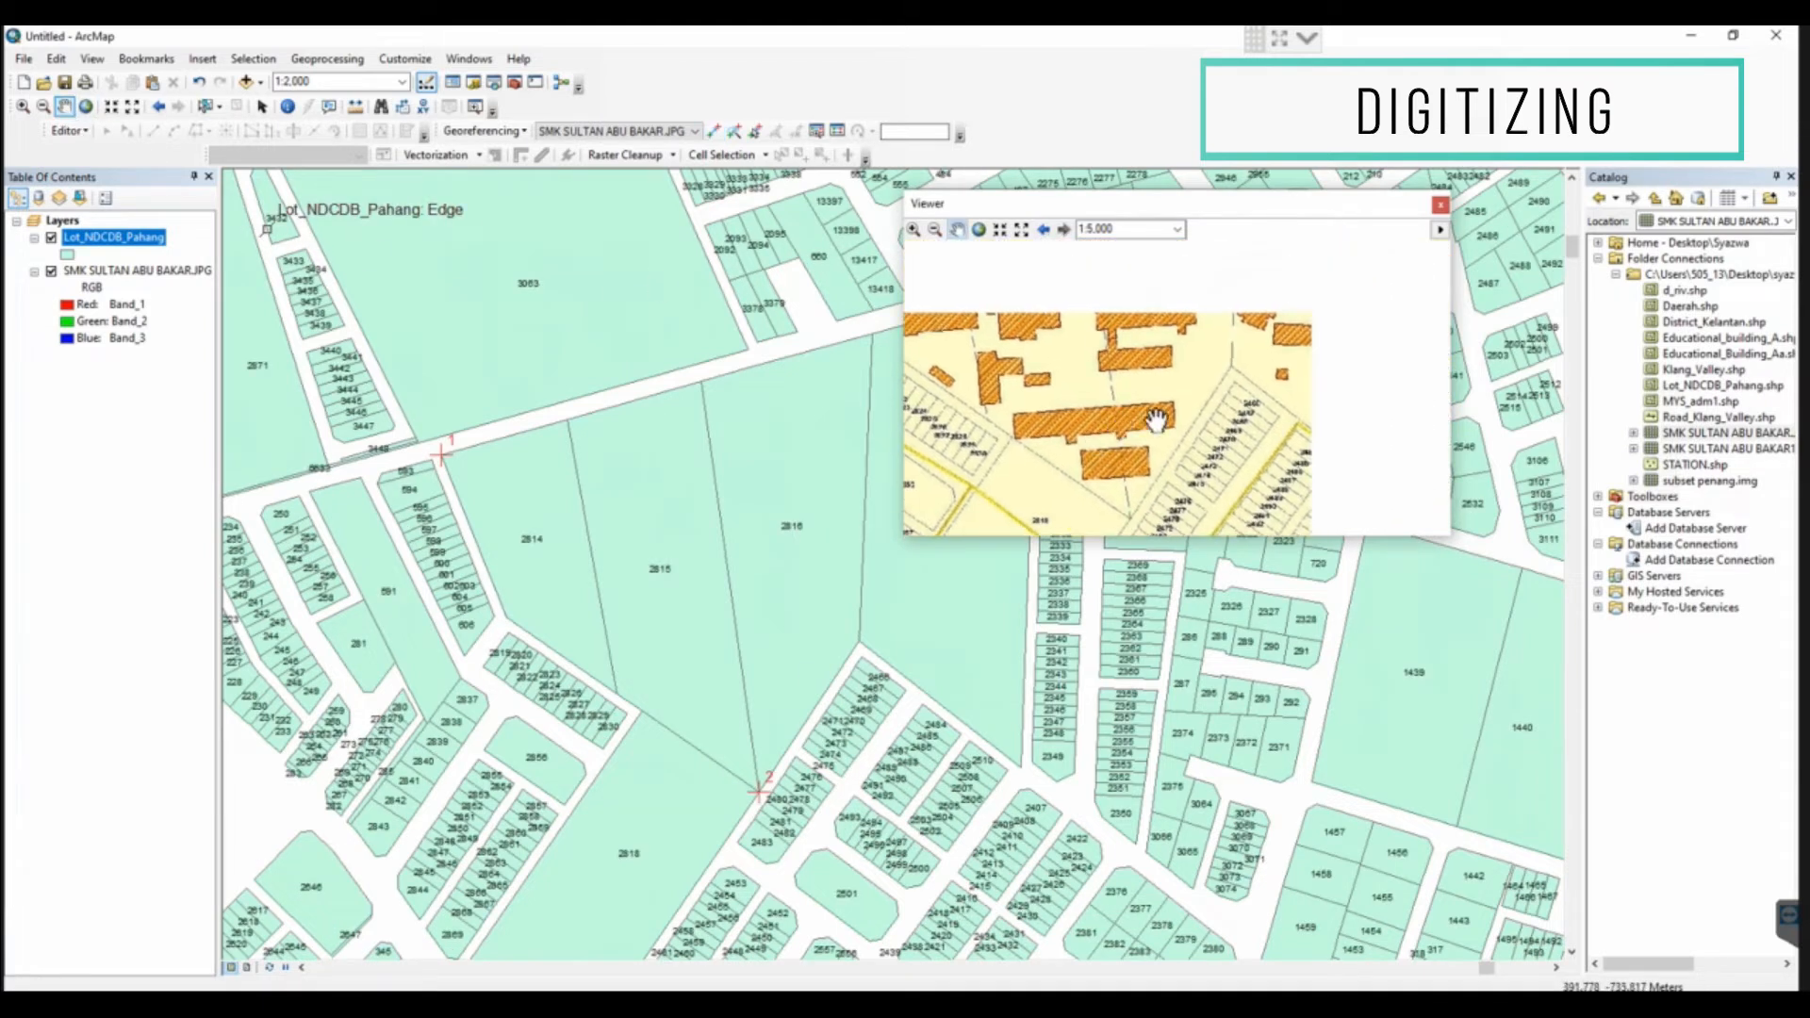
pyautogui.click(718, 134)
pyautogui.click(1231, 368)
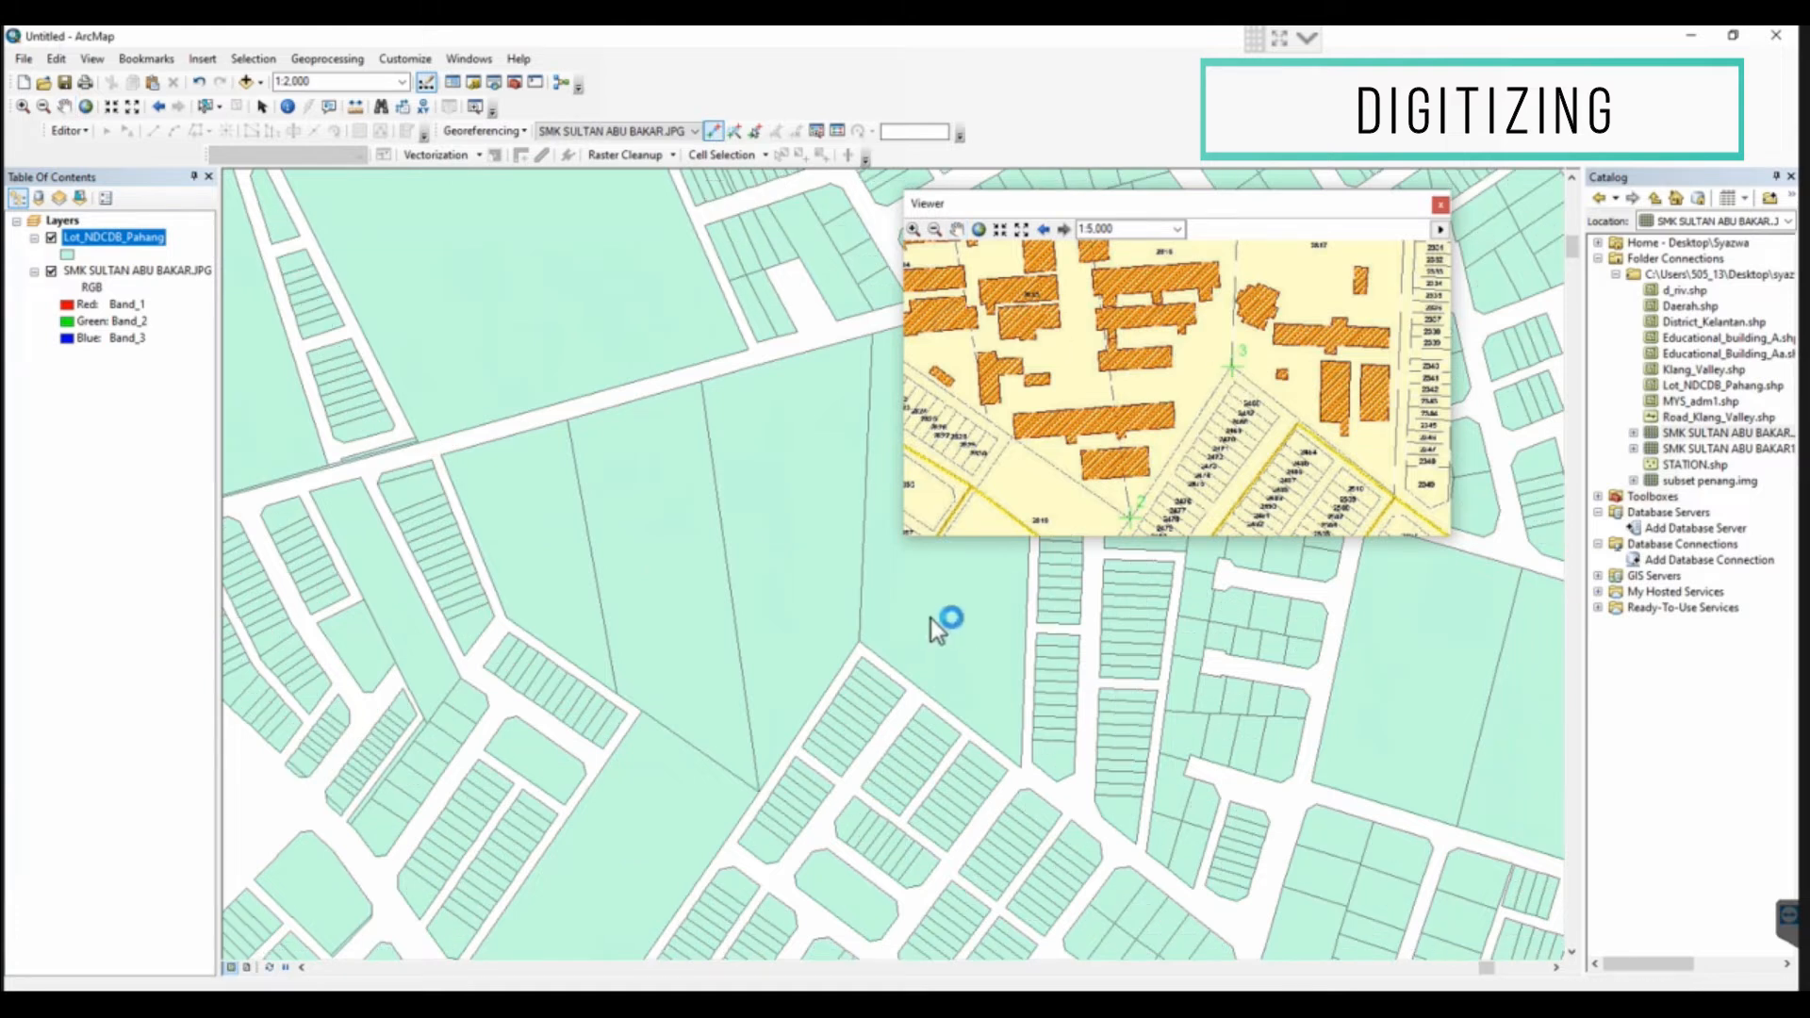
pyautogui.click(857, 640)
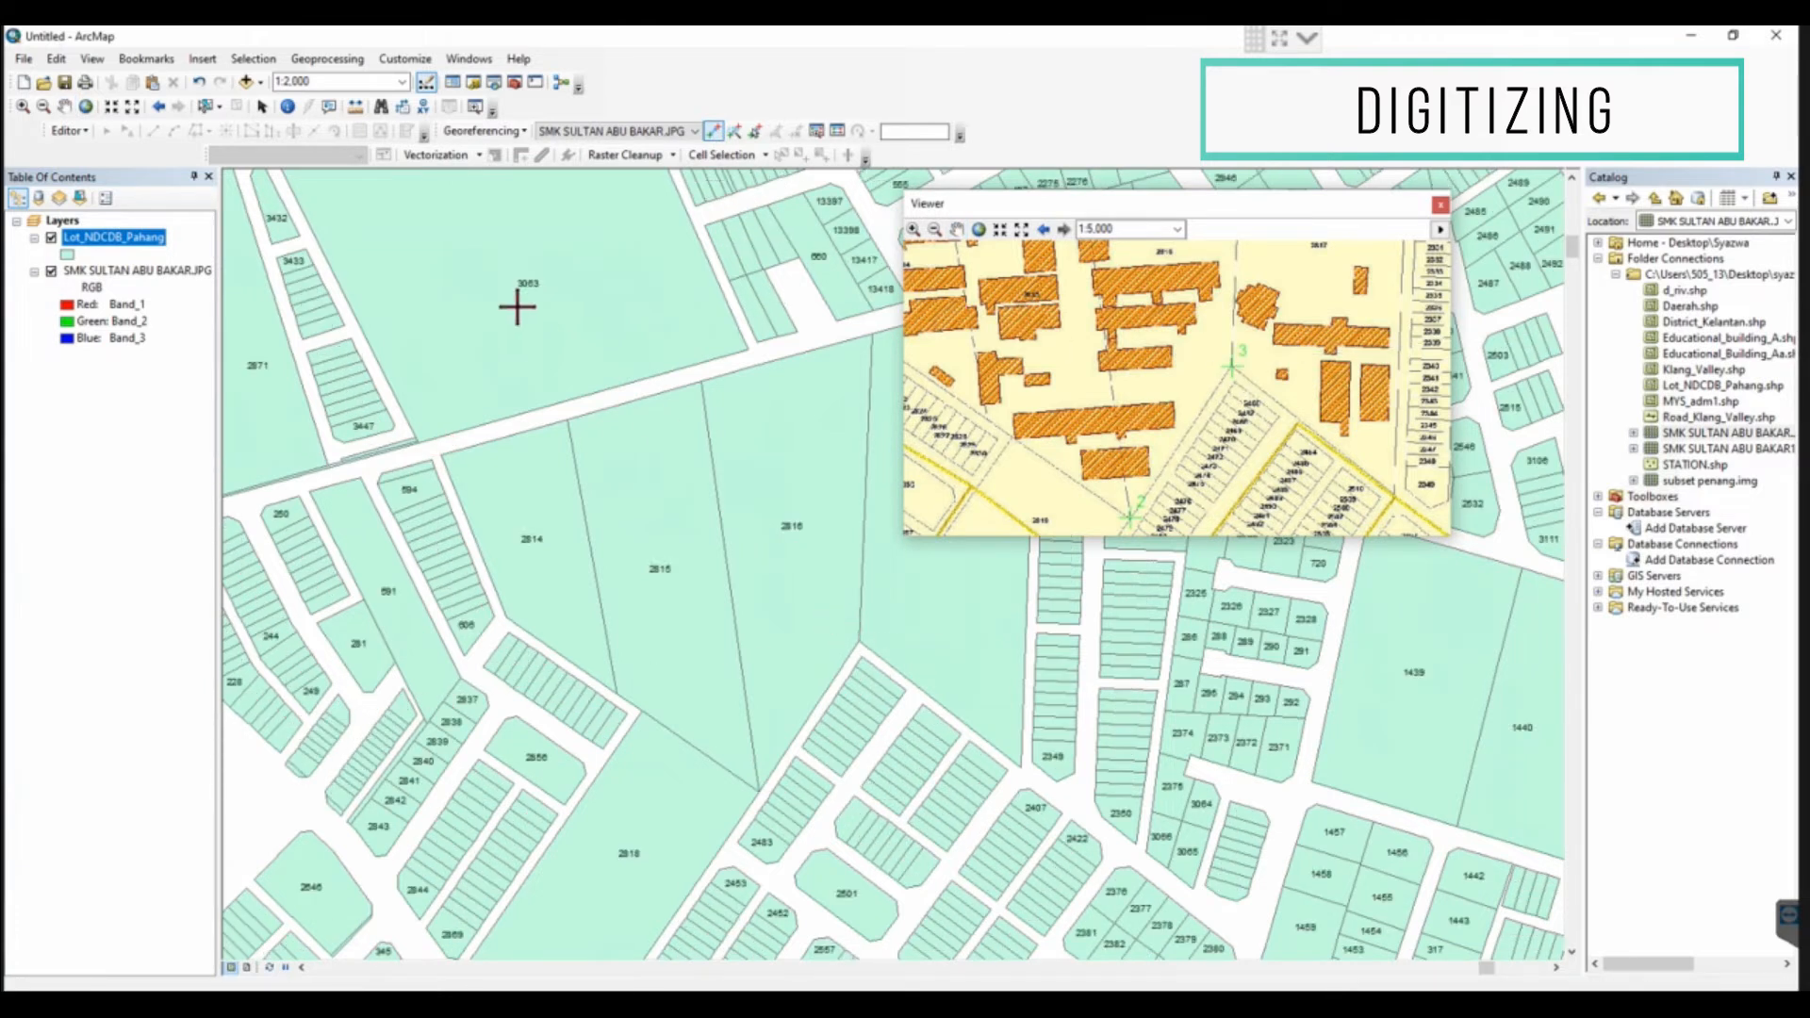
# Add the fourth control point, linking the northern end of the boundary between lots 2816 and 2817 on both maps
pyautogui.click(65, 106)
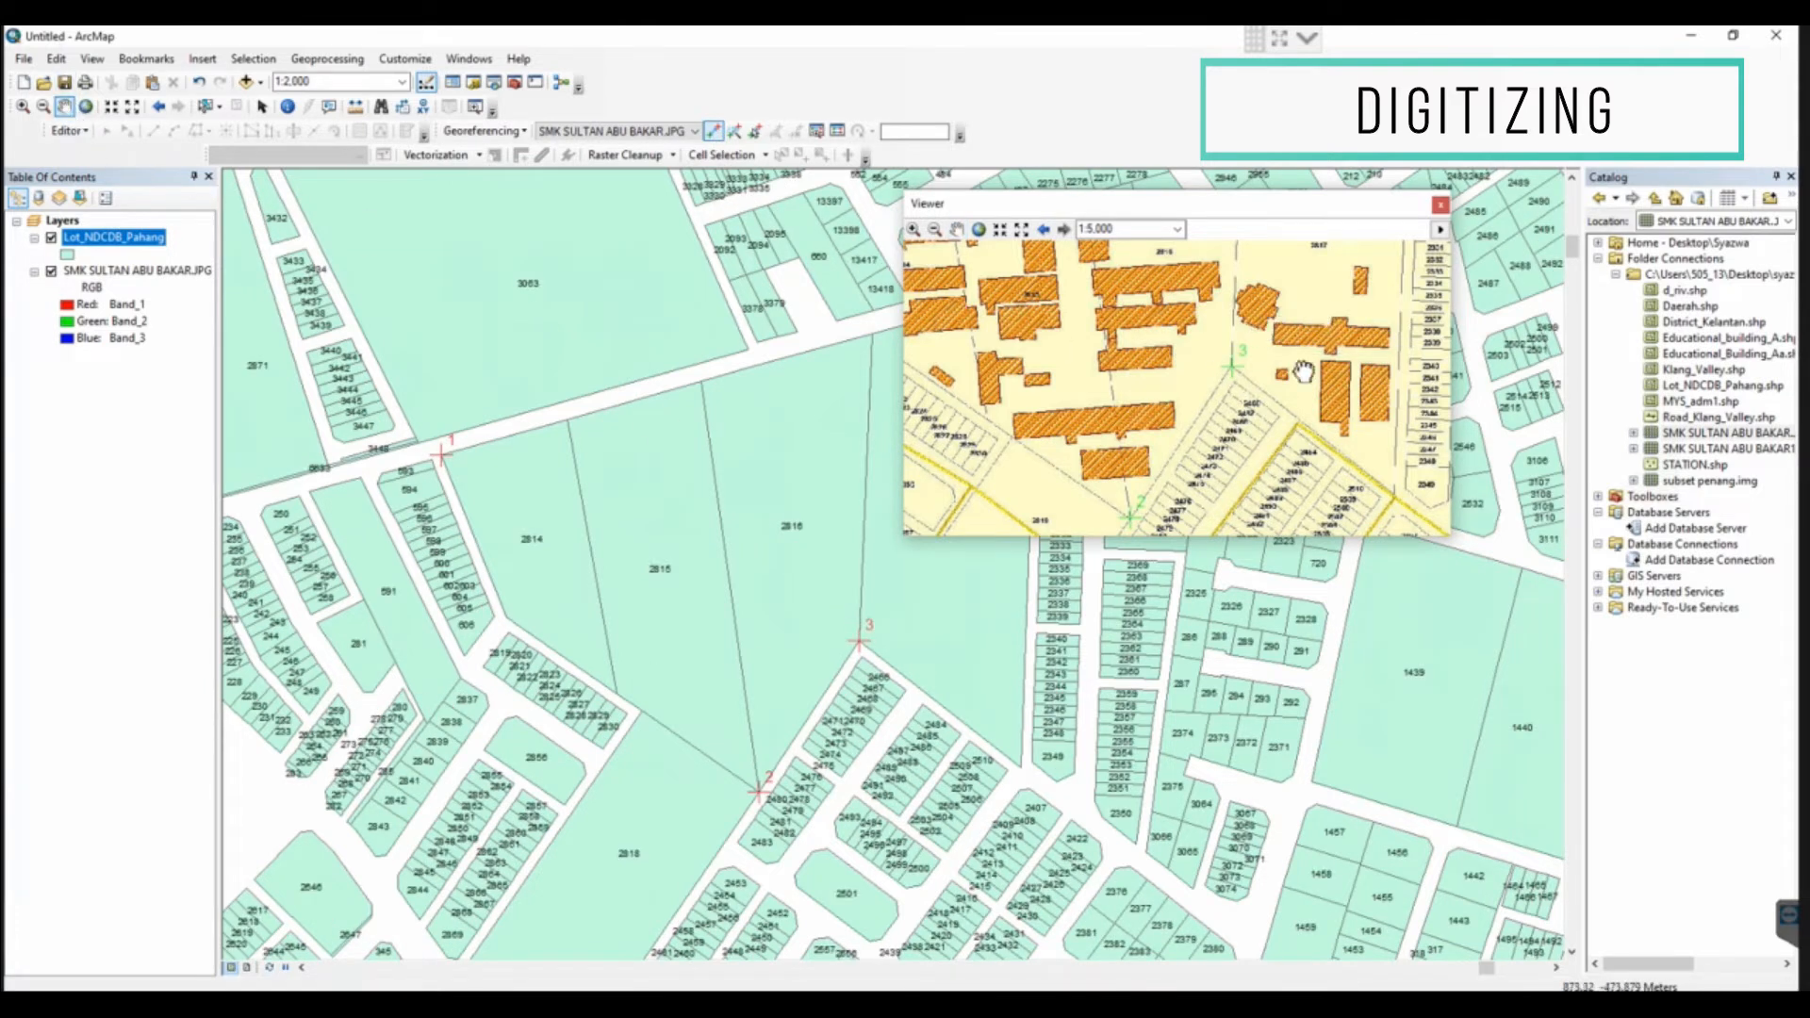
pyautogui.moveTo(1247, 324); pyautogui.dragTo(1247, 477)
pyautogui.moveTo(1257, 363); pyautogui.dragTo(1260, 442)
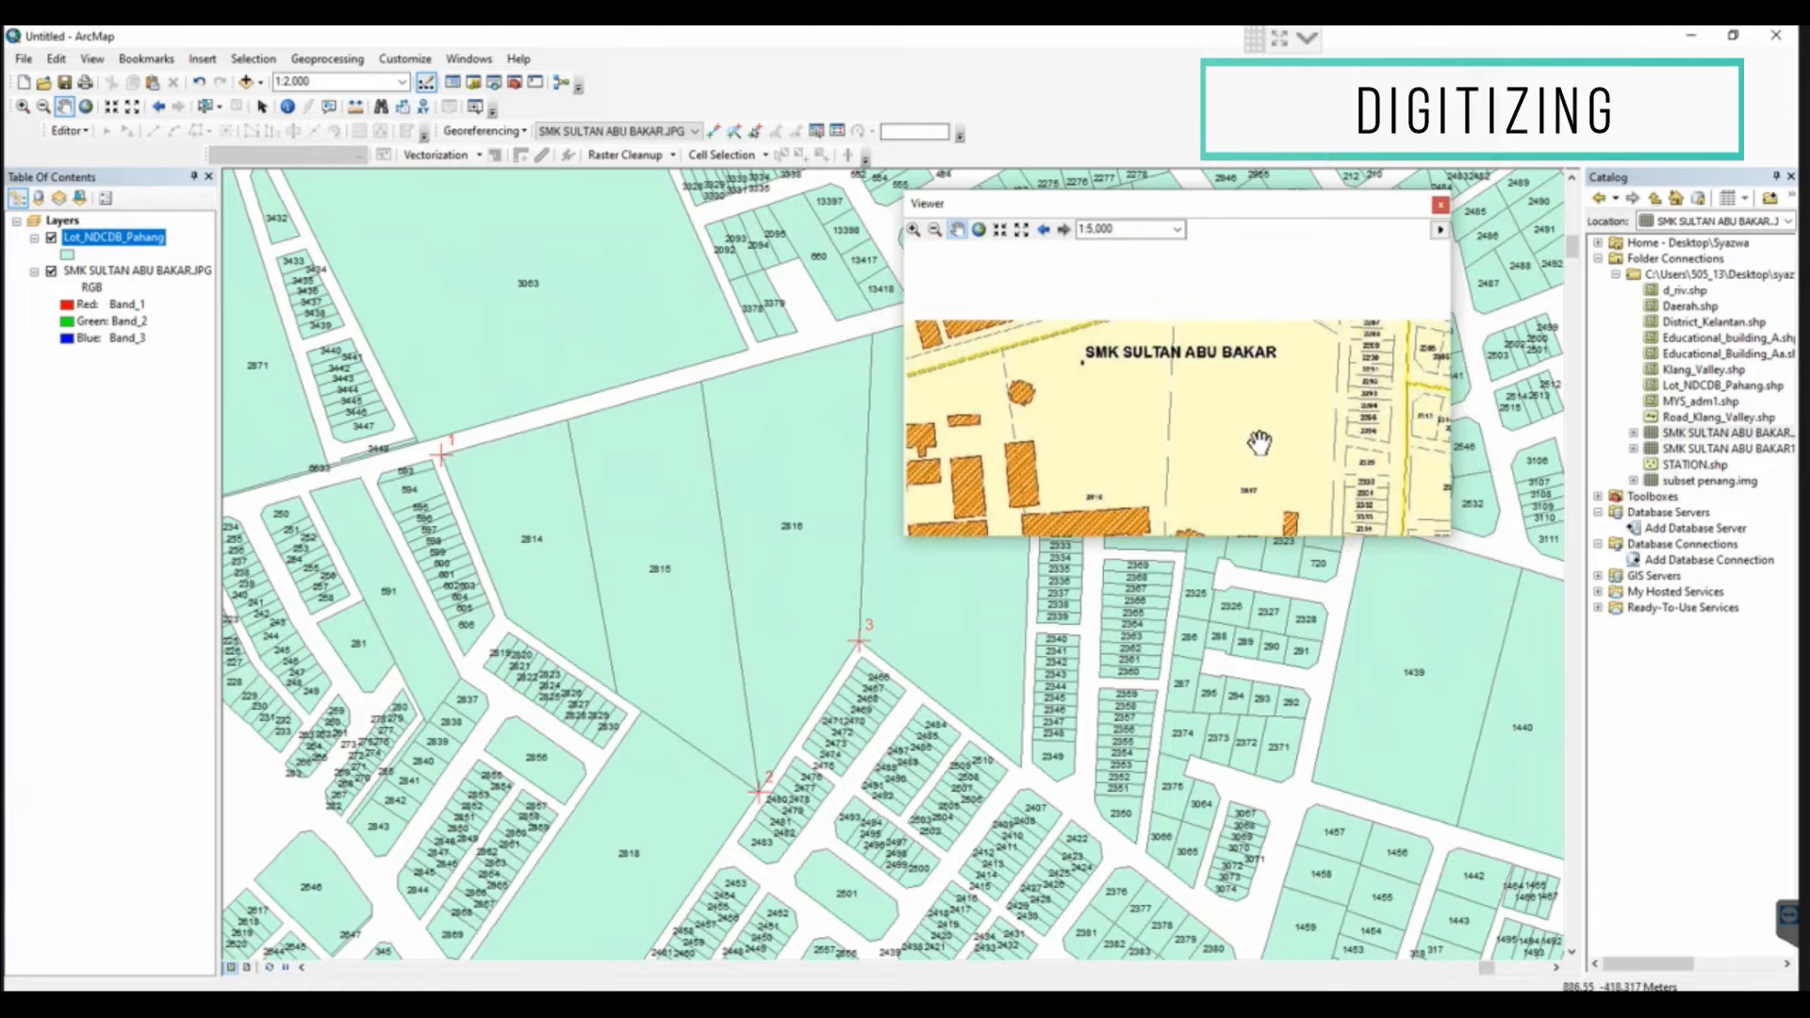
pyautogui.click(715, 128)
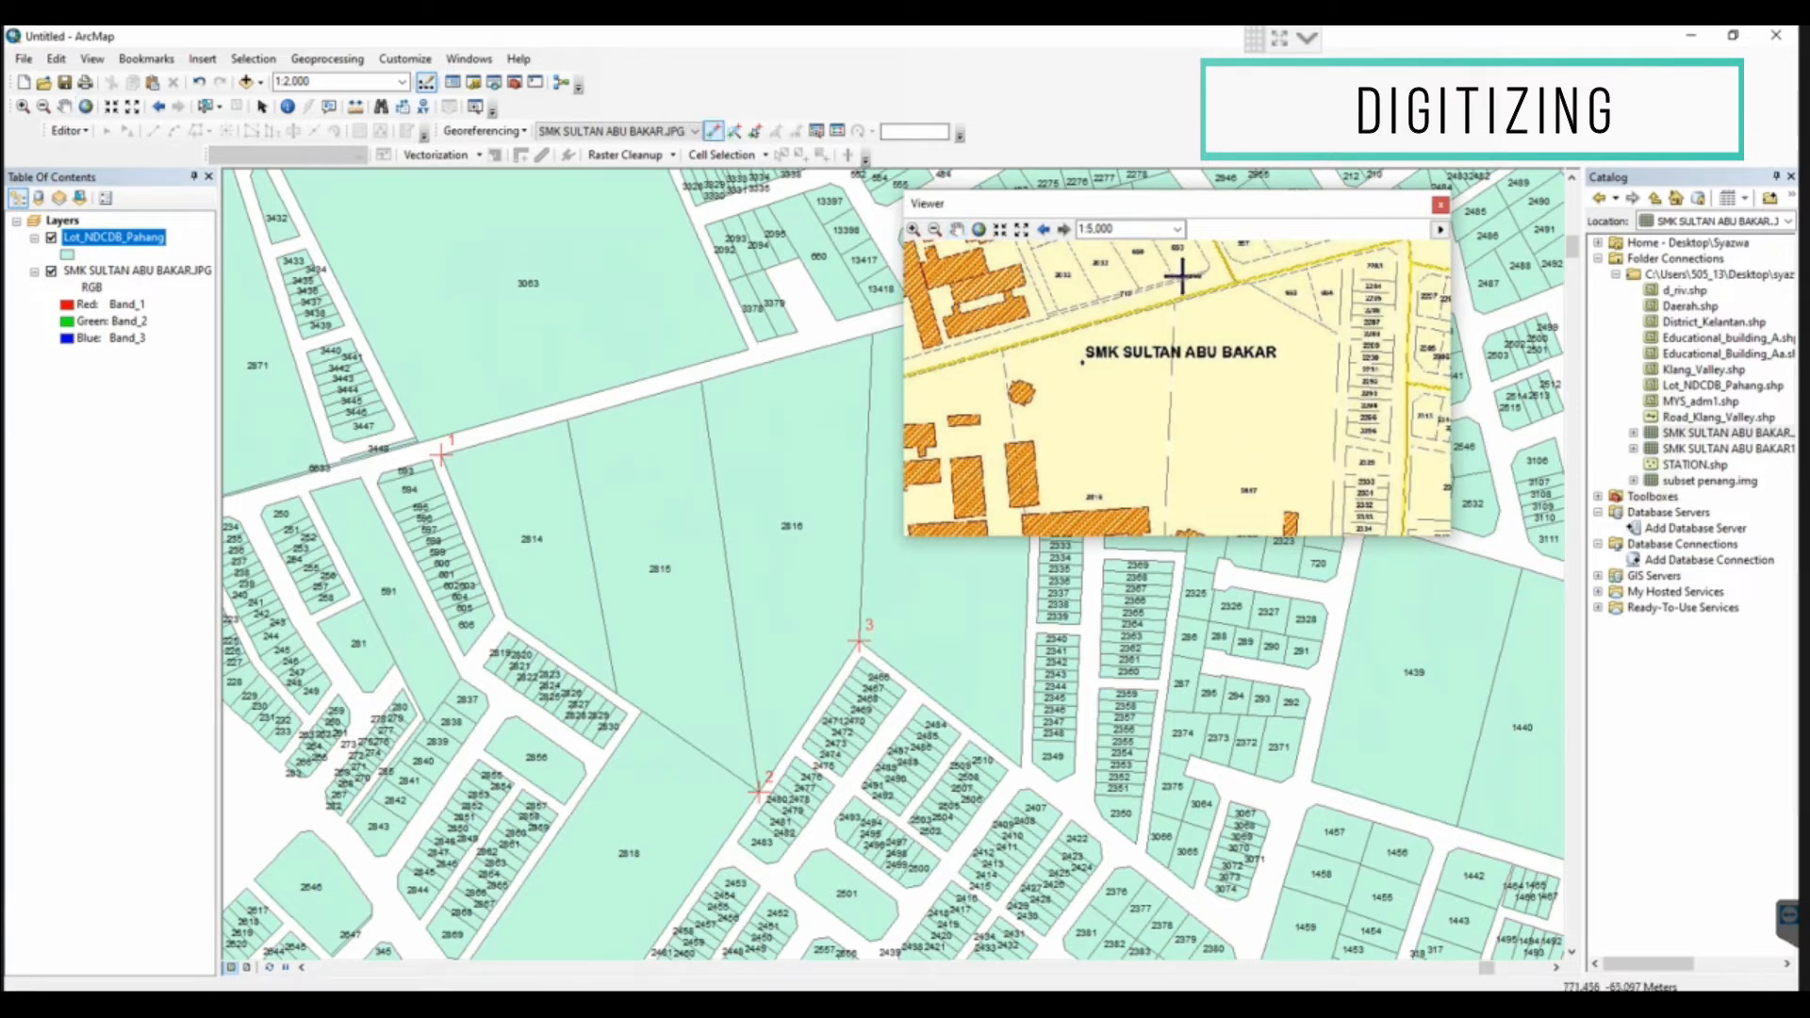
pyautogui.click(1172, 303)
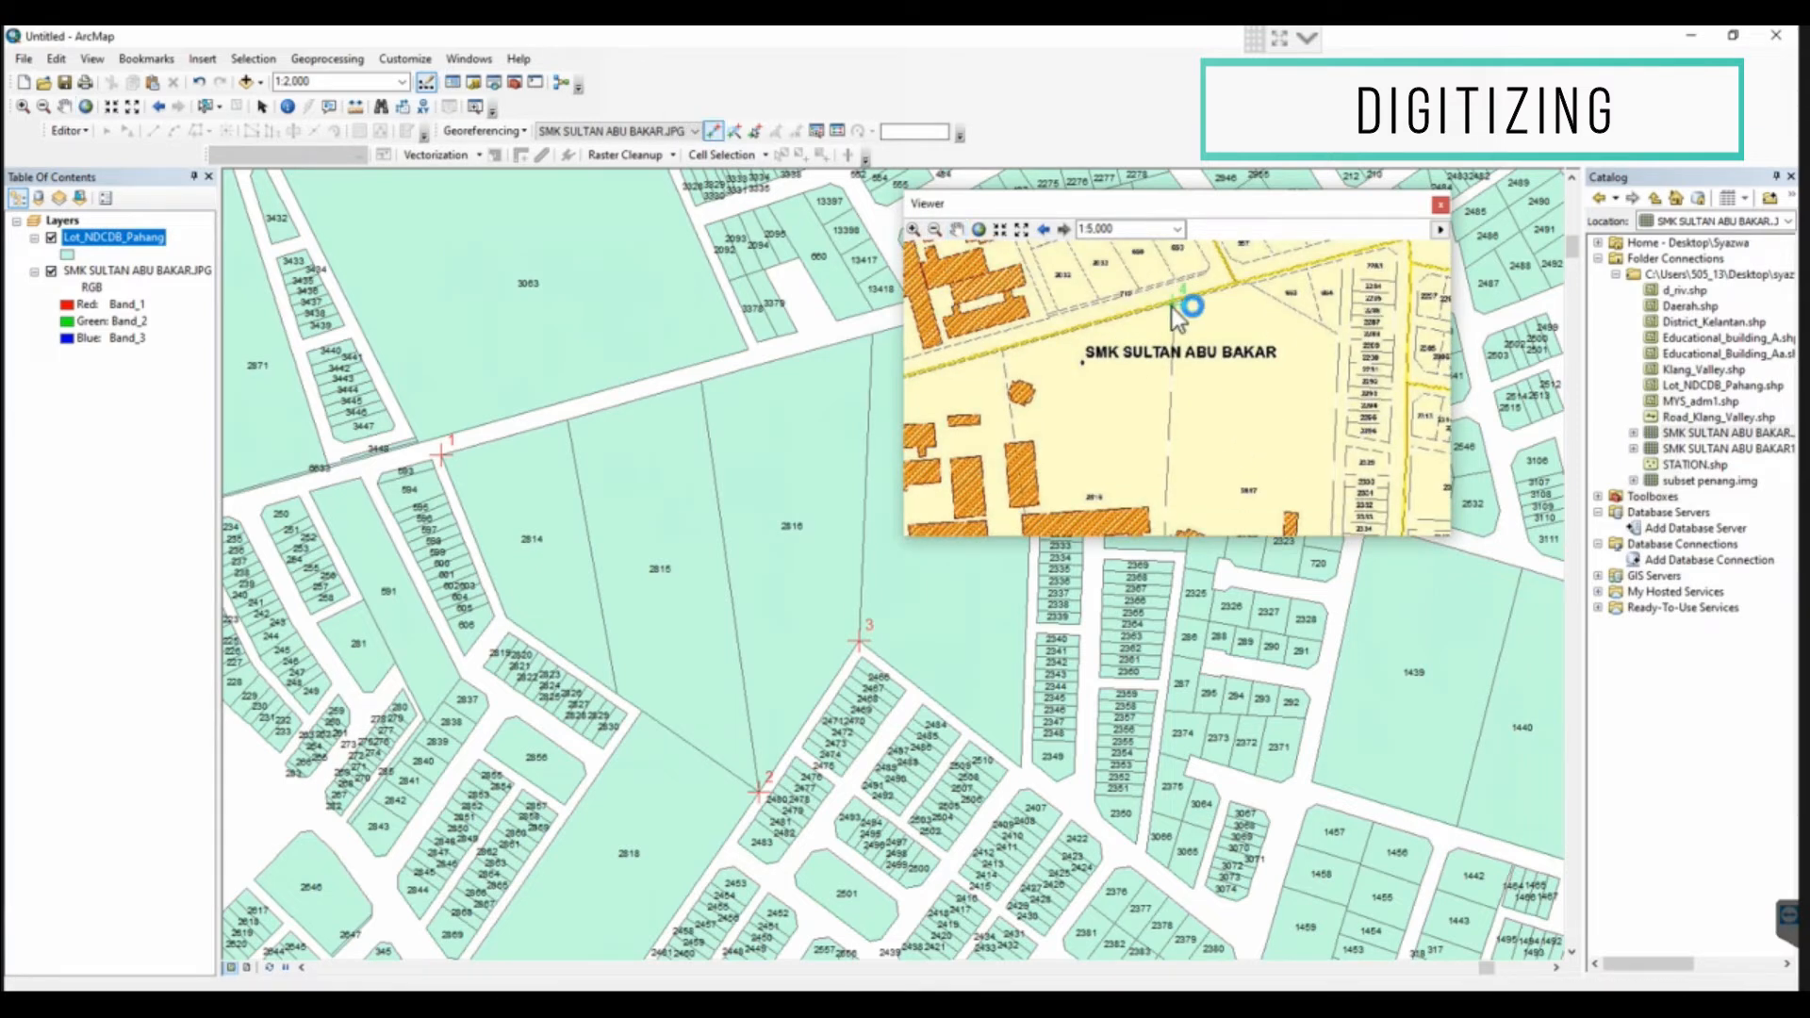
pyautogui.click(869, 335)
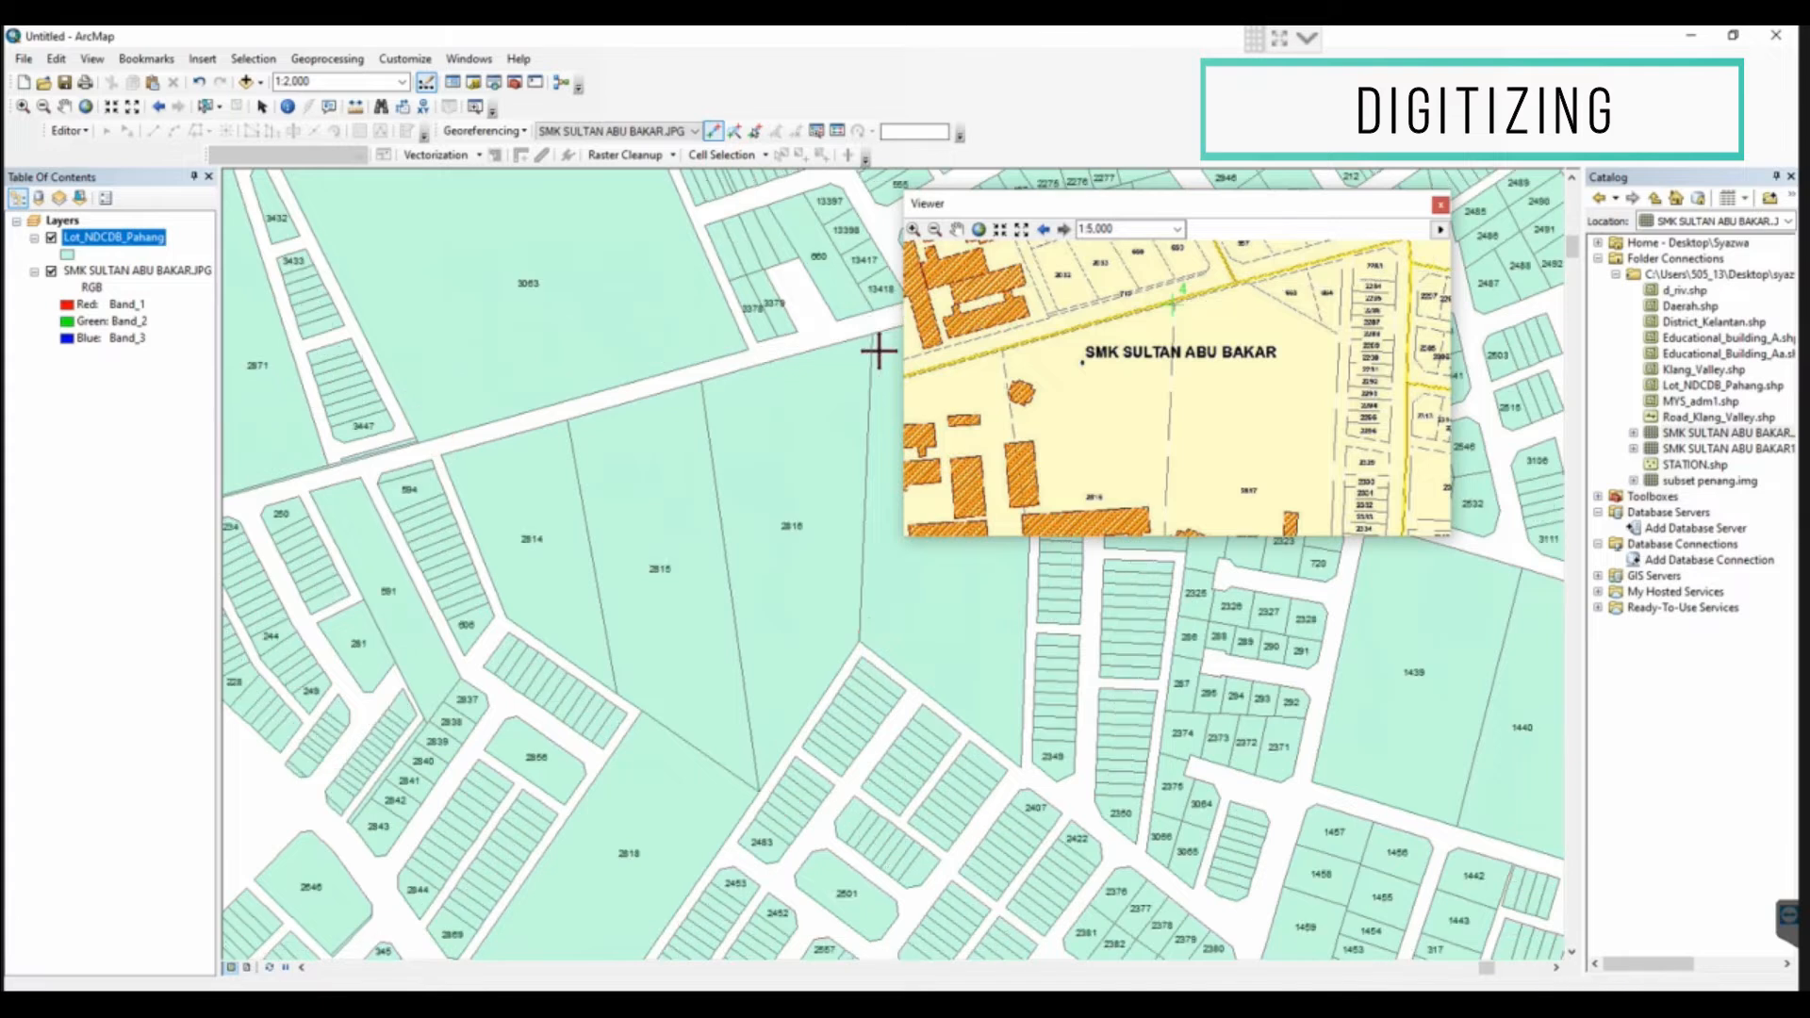
# Update the display to fit the scanned map to its control points, and check the link table's residuals and total RMS error
pyautogui.click(65, 107)
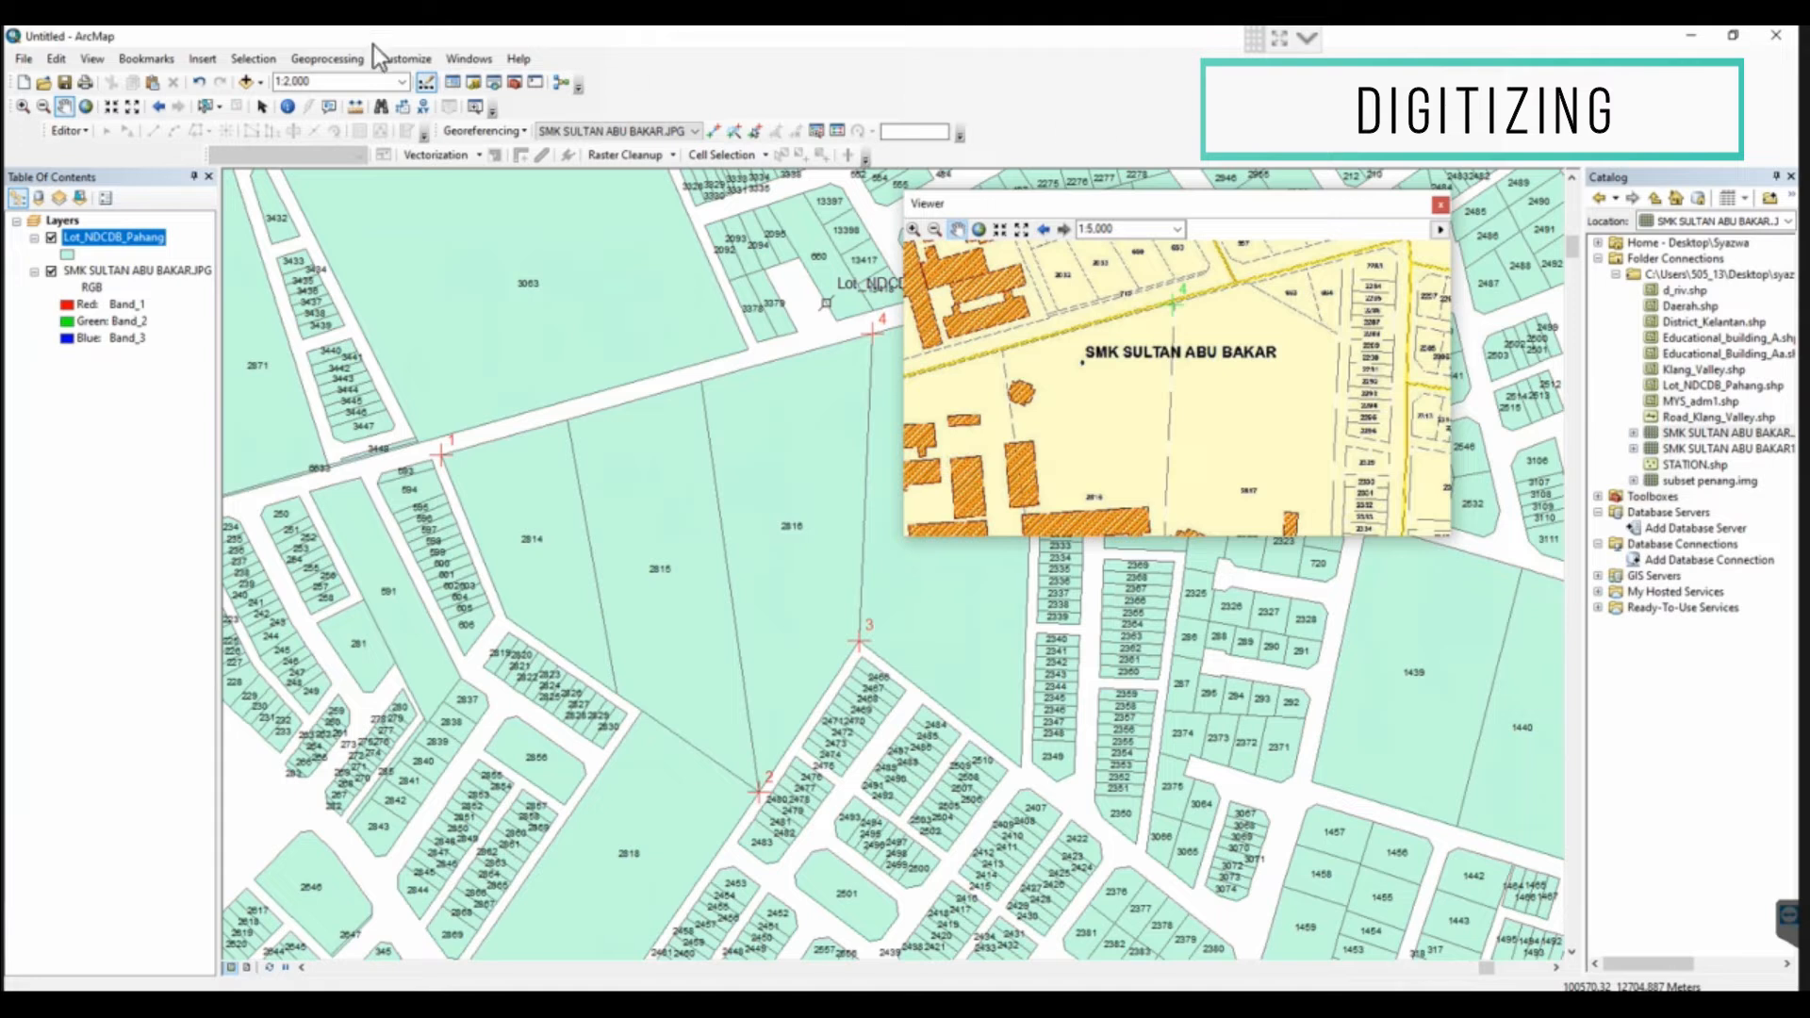
pyautogui.click(509, 133)
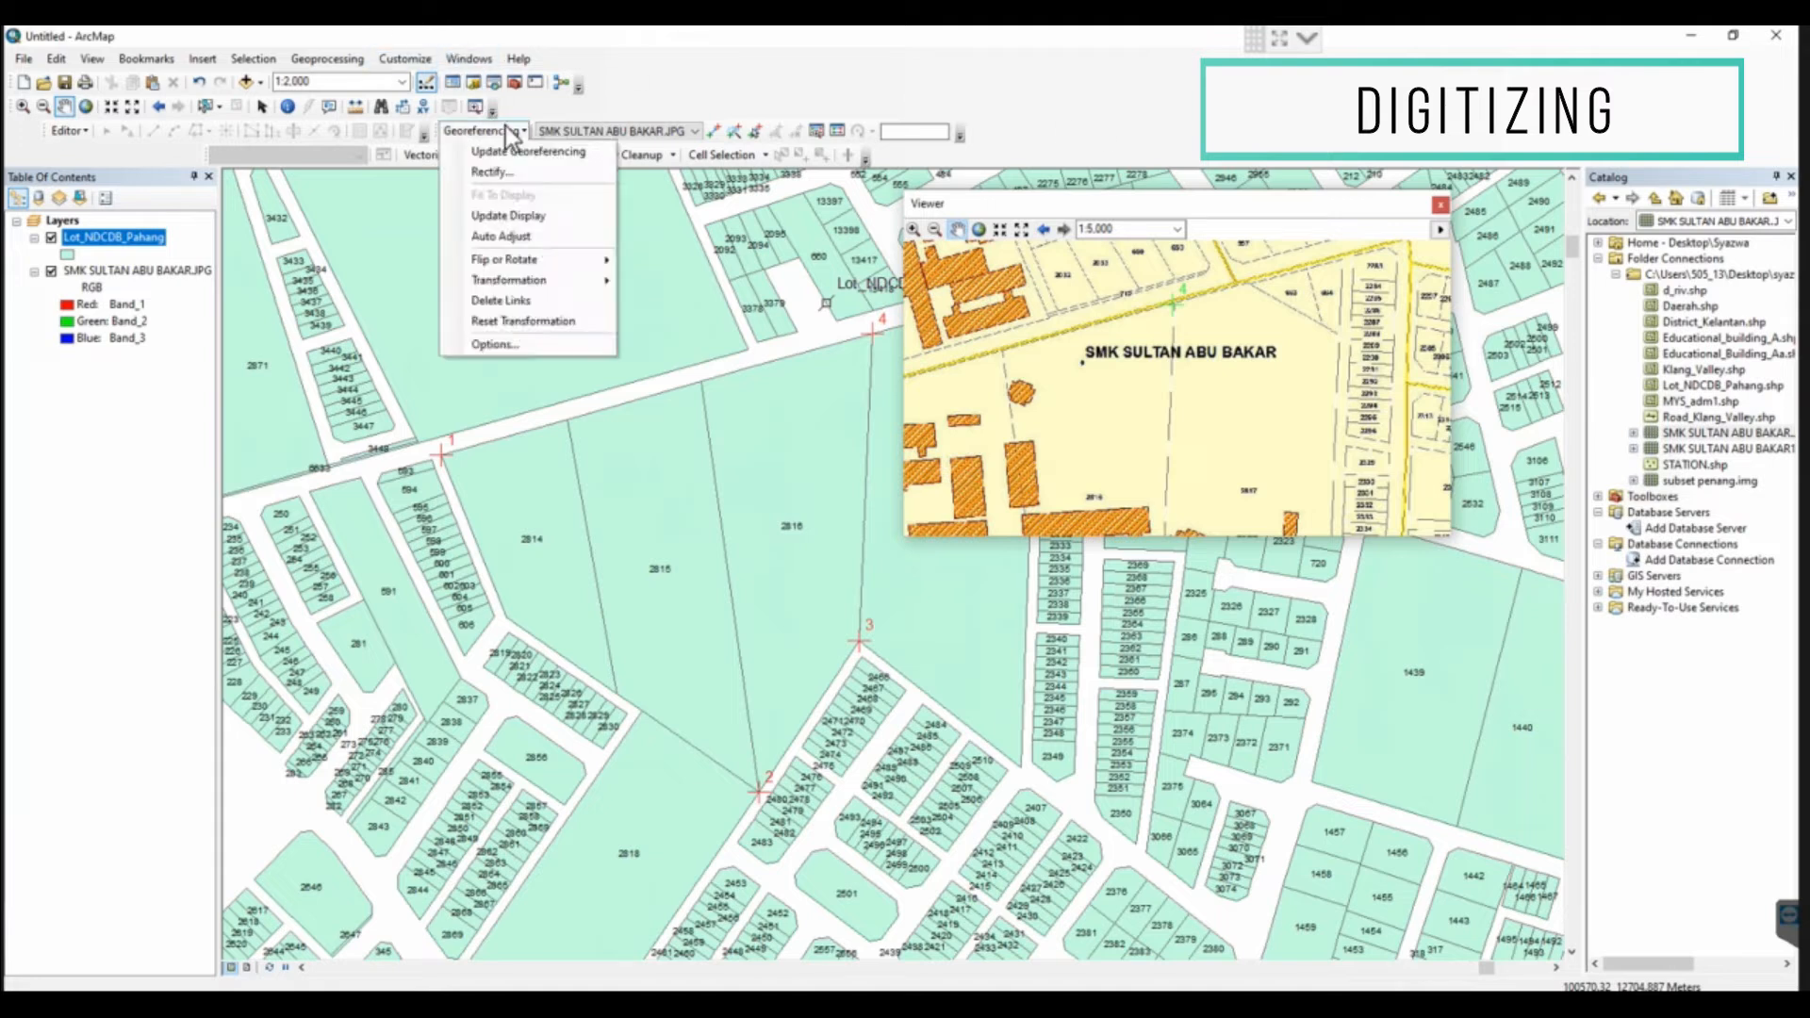
pyautogui.click(512, 213)
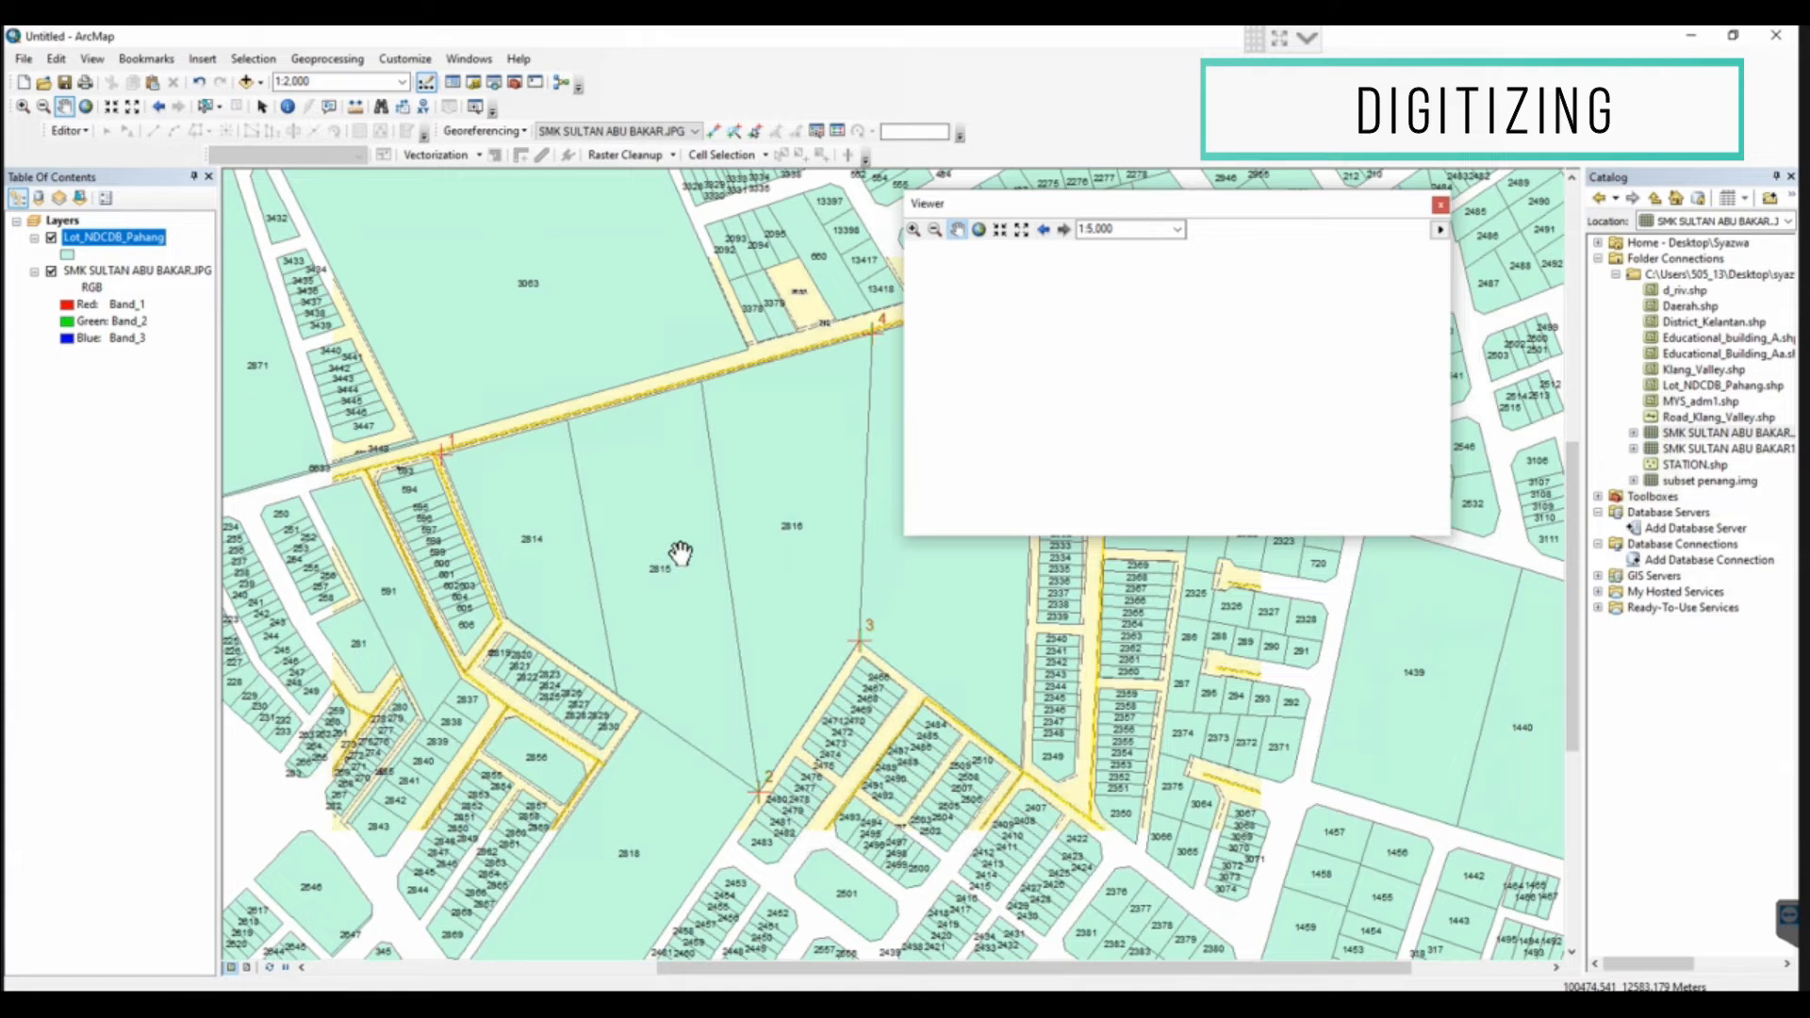
pyautogui.moveTo(679, 552); pyautogui.dragTo(659, 536)
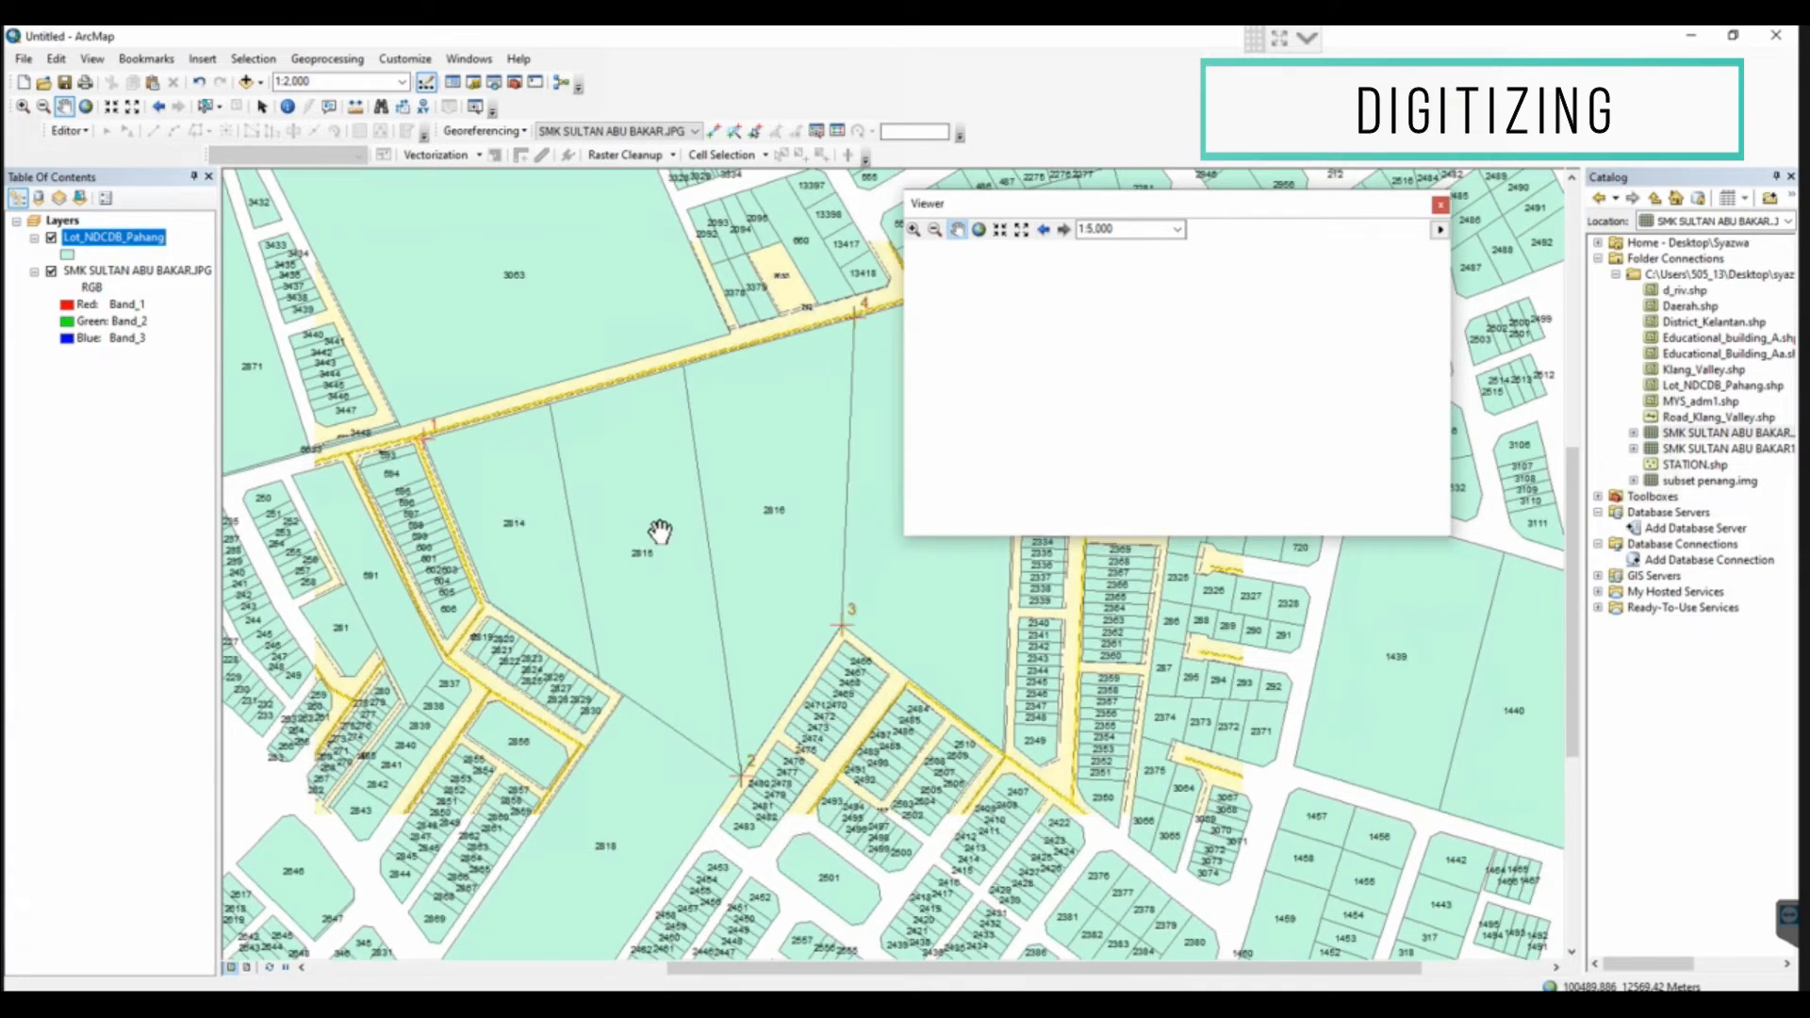
pyautogui.click(836, 132)
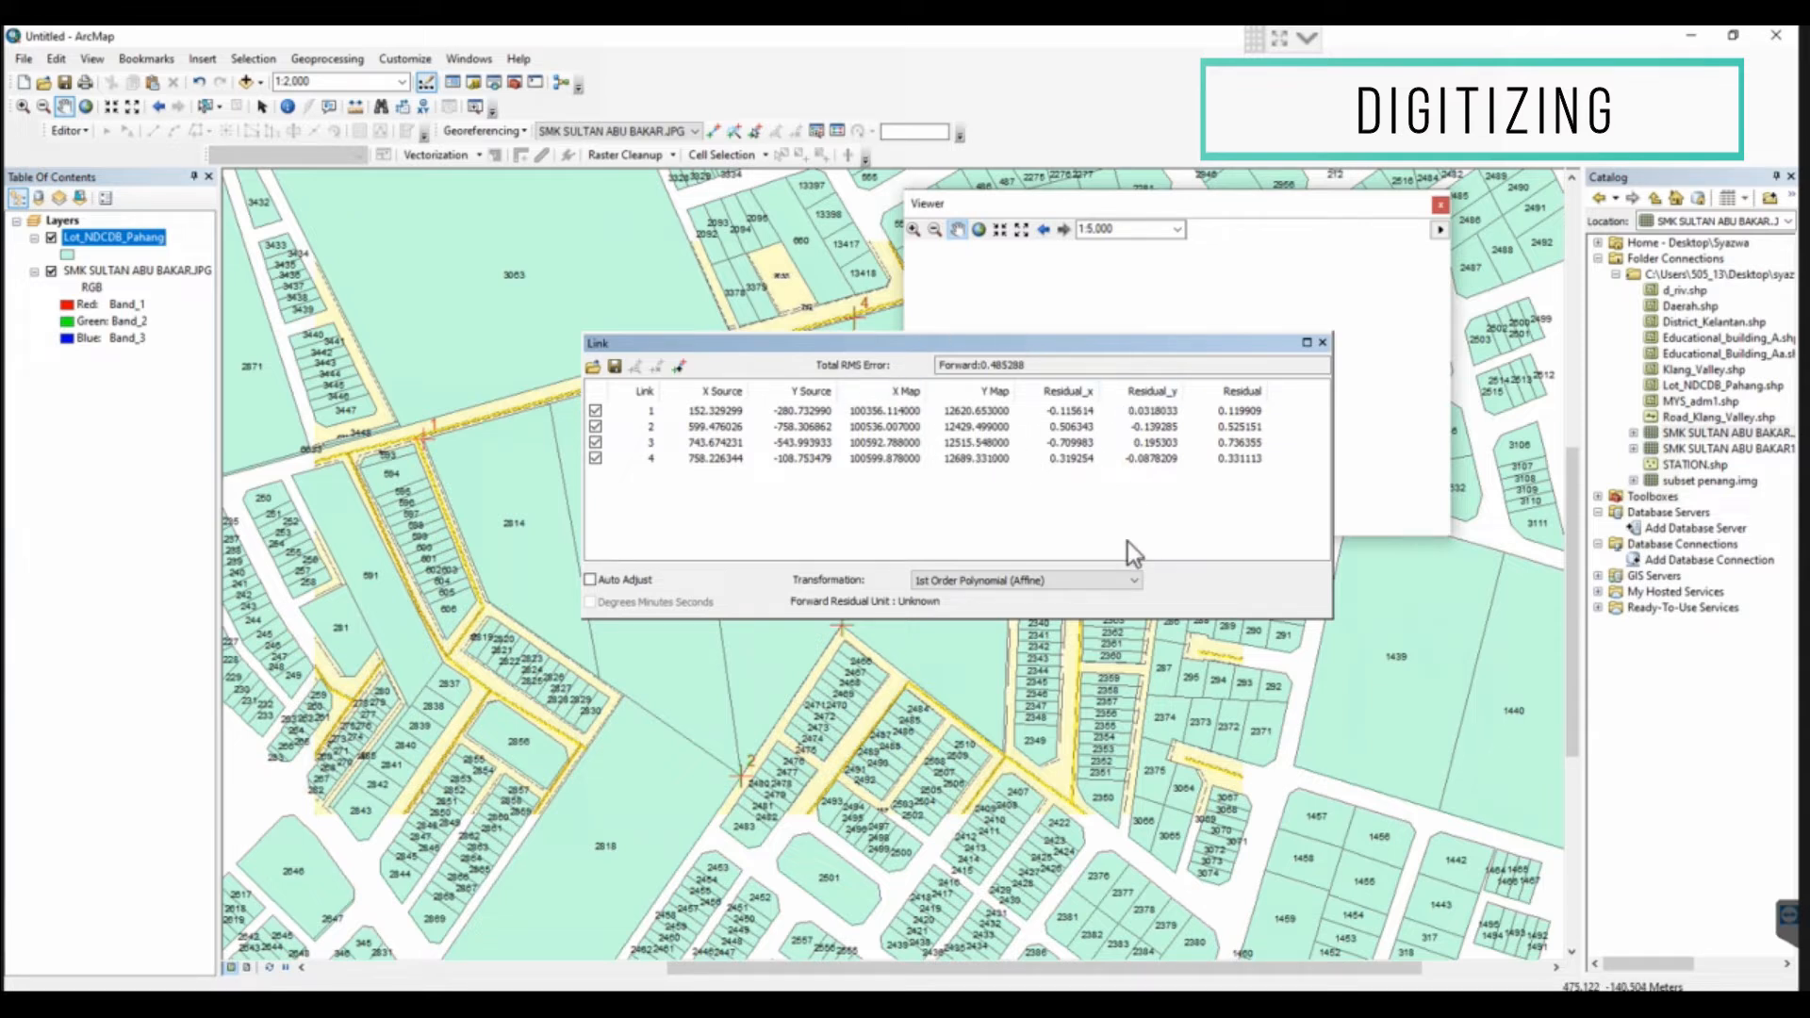
pyautogui.click(1322, 343)
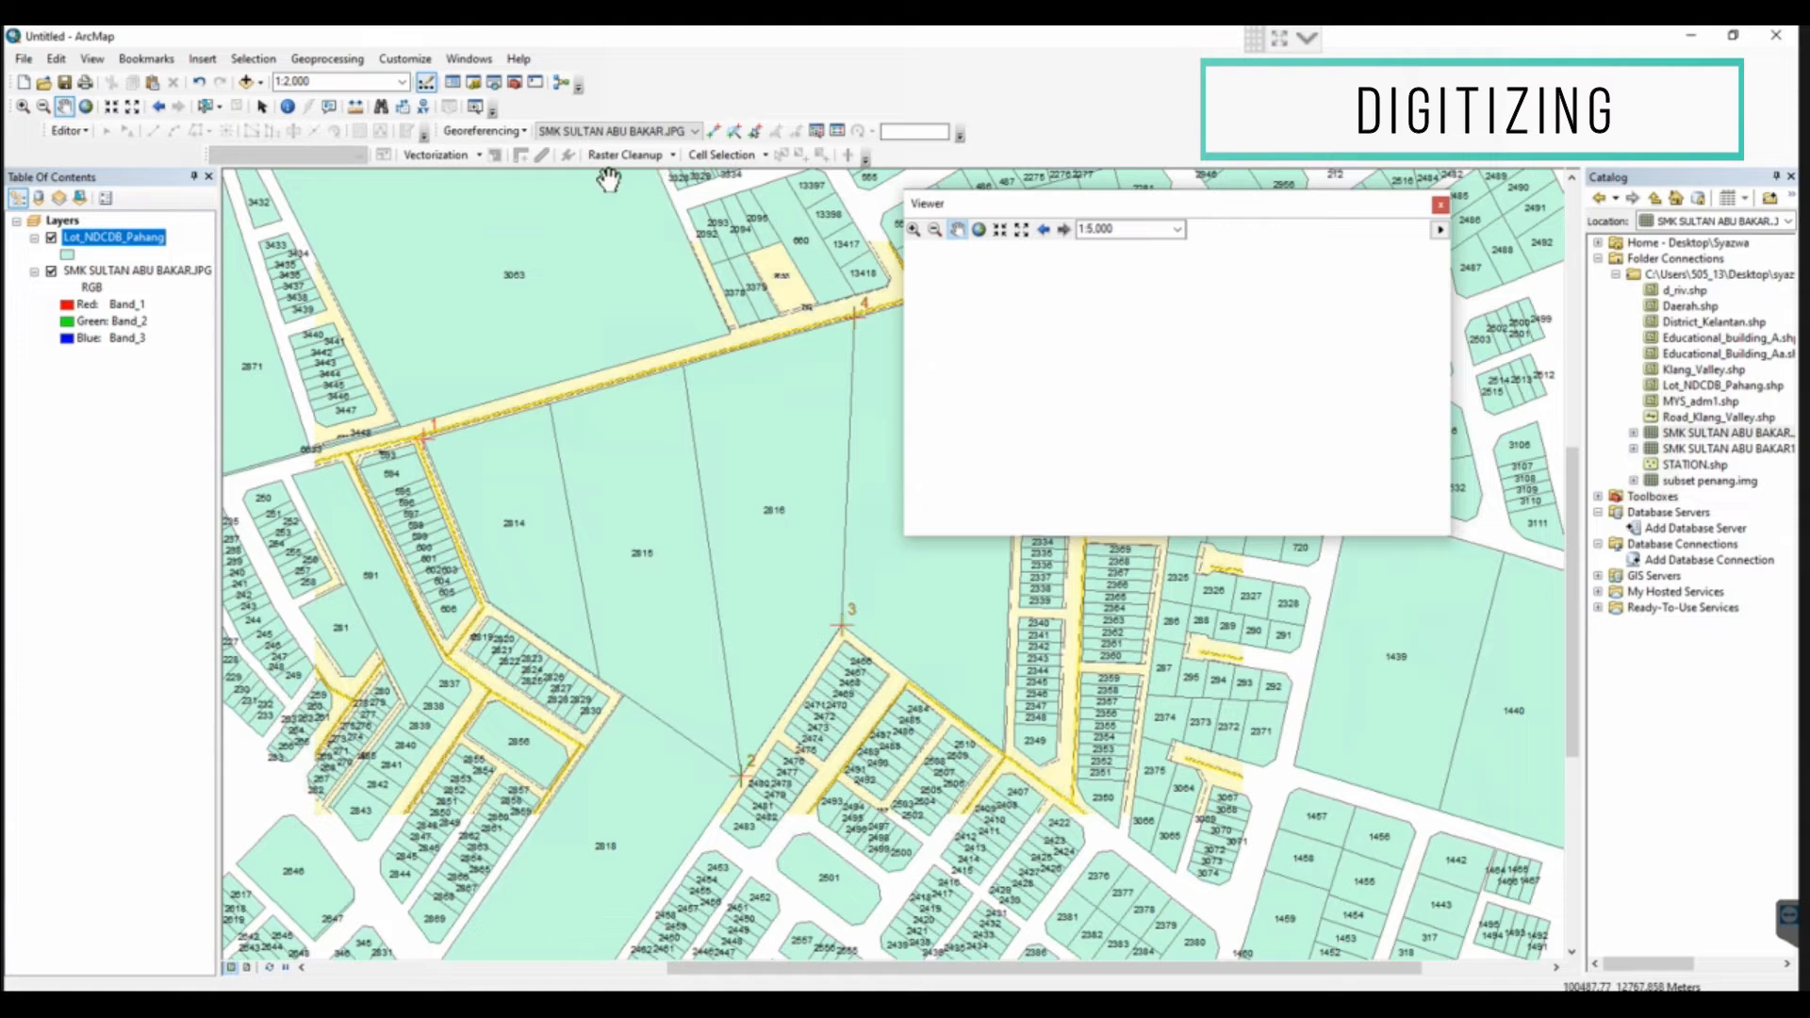
# Start rectifying the scanned map as an uncompressed TIFF, with the DATA EIS554 - MODULE 2 folder as its output location
pyautogui.click(507, 134)
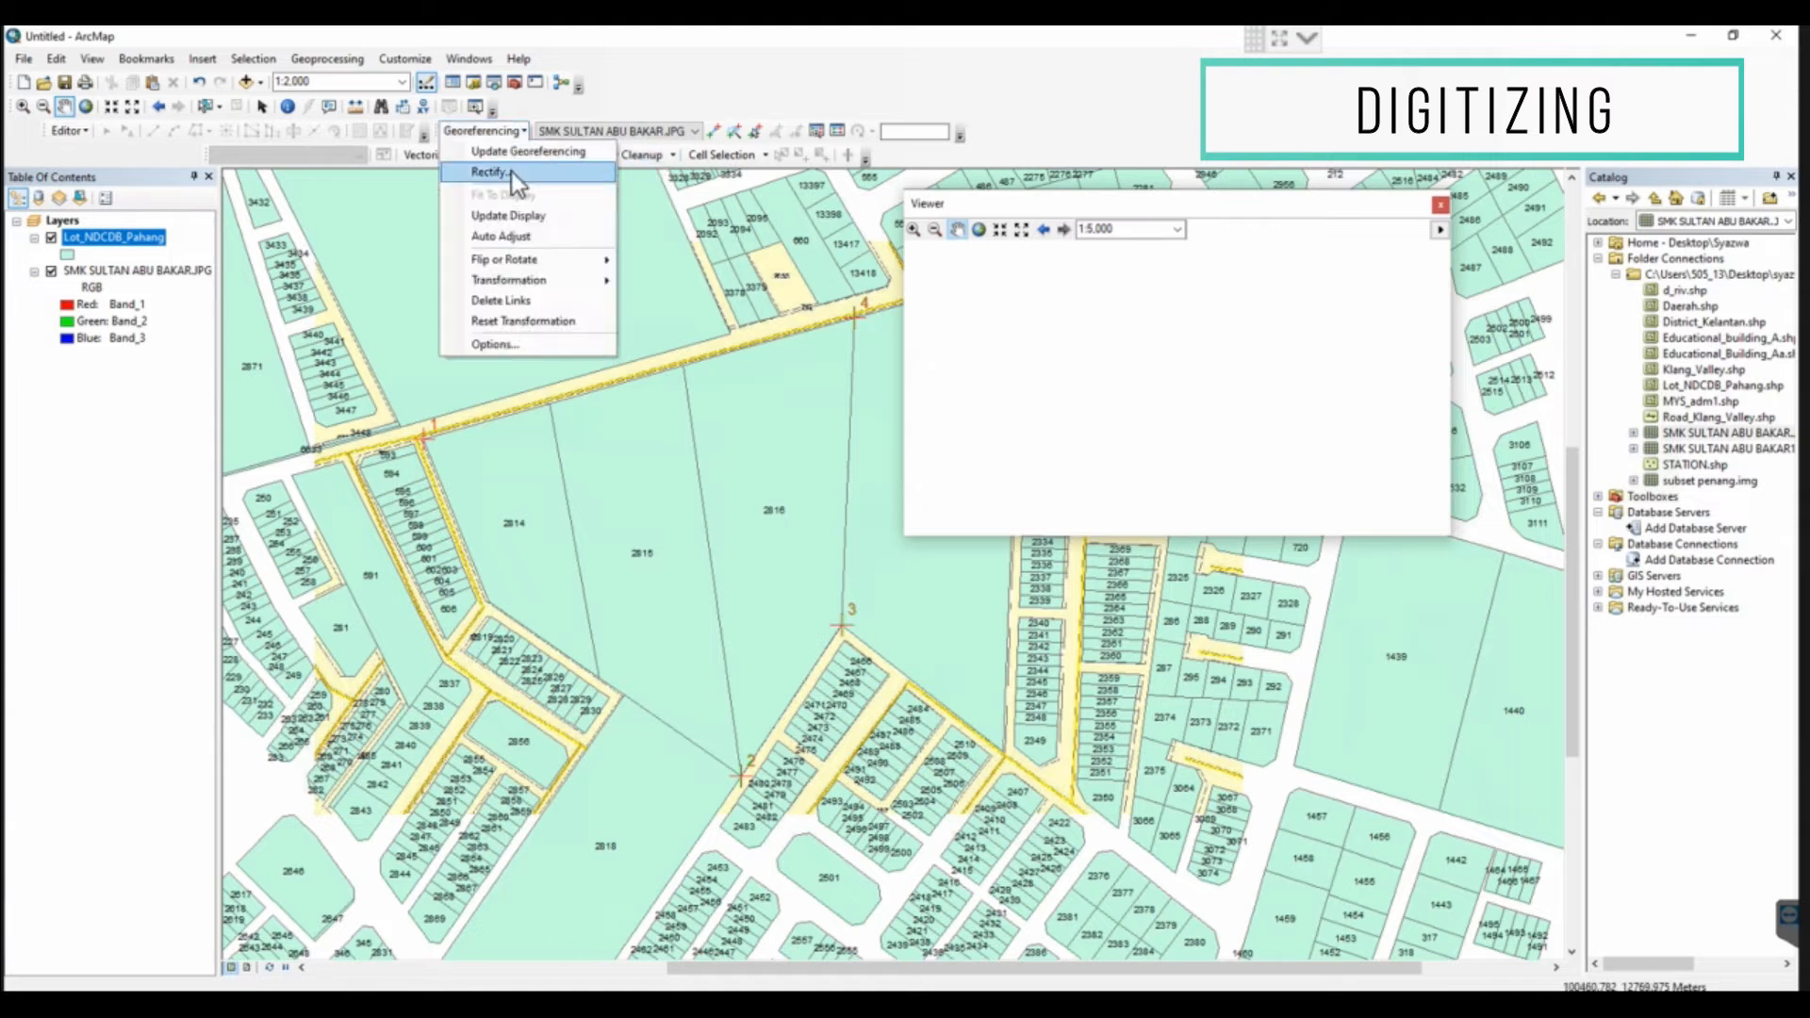
pyautogui.click(512, 171)
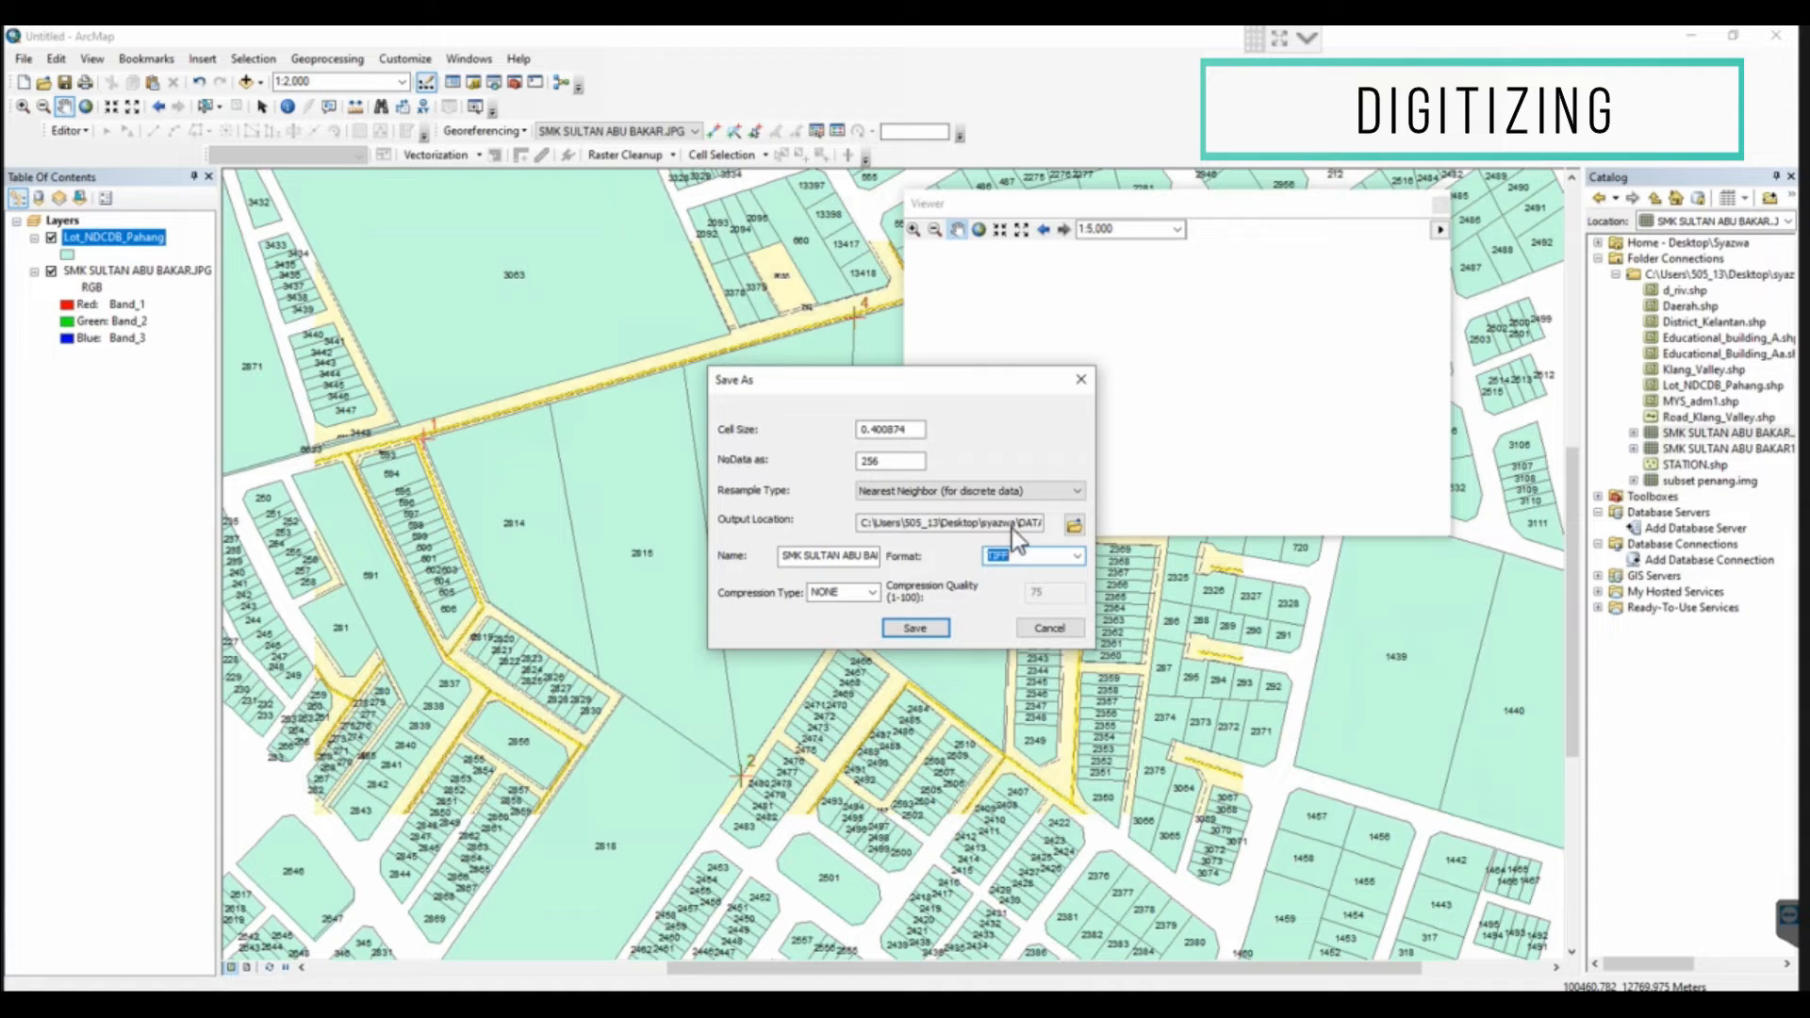
pyautogui.click(1074, 526)
pyautogui.click(901, 395)
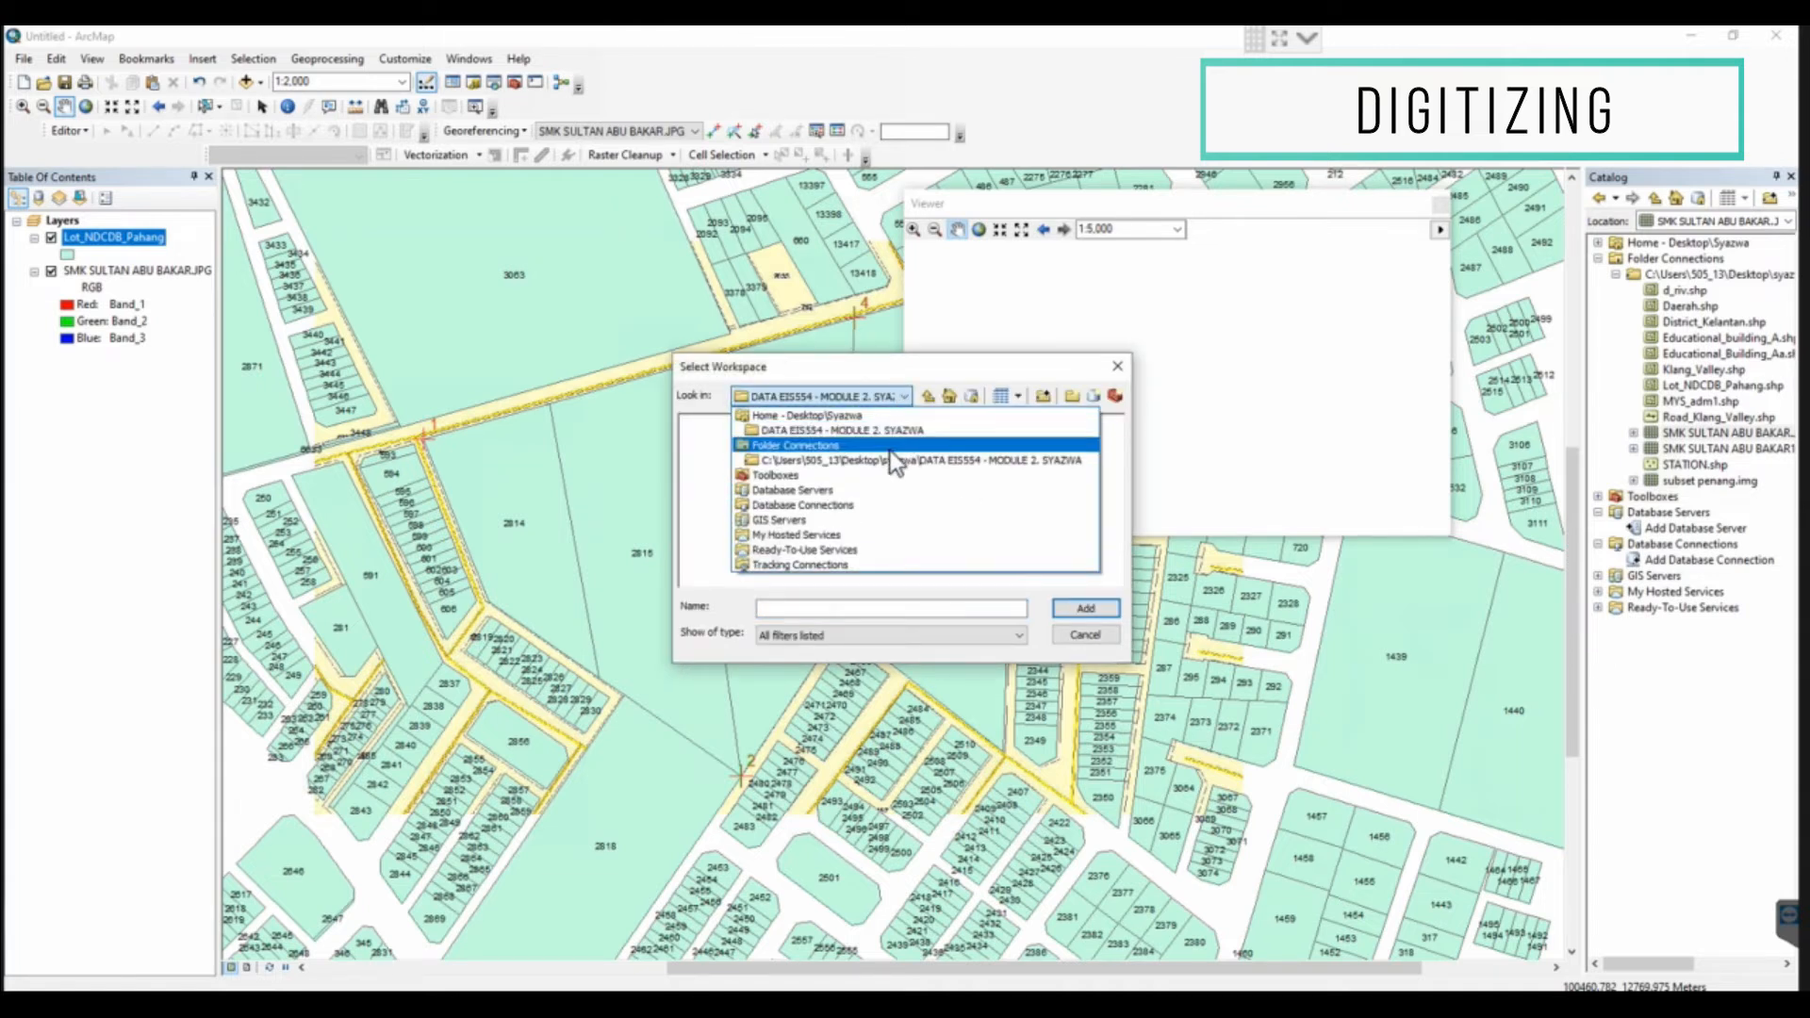
pyautogui.click(890, 449)
pyautogui.click(881, 428)
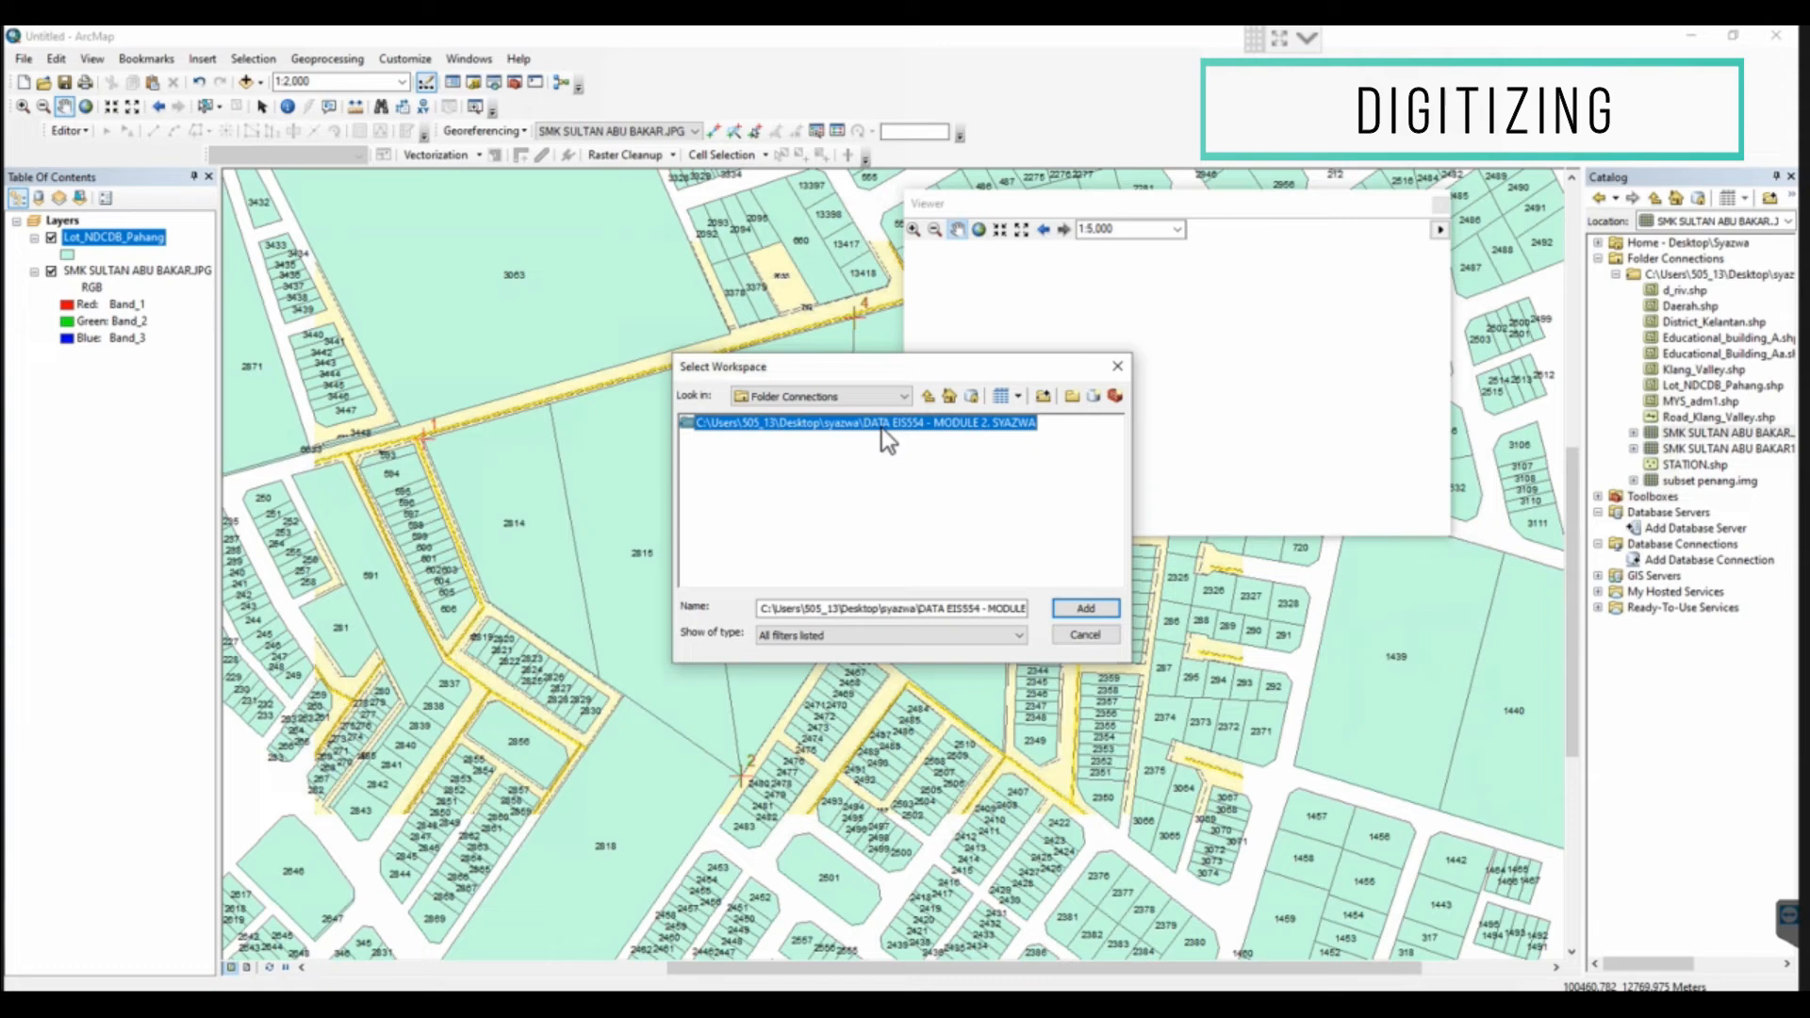
pyautogui.click(1084, 608)
# Name the rectified raster SMK SULTAN ABU BAKAR1_Georeferencing and save it
pyautogui.click(848, 555)
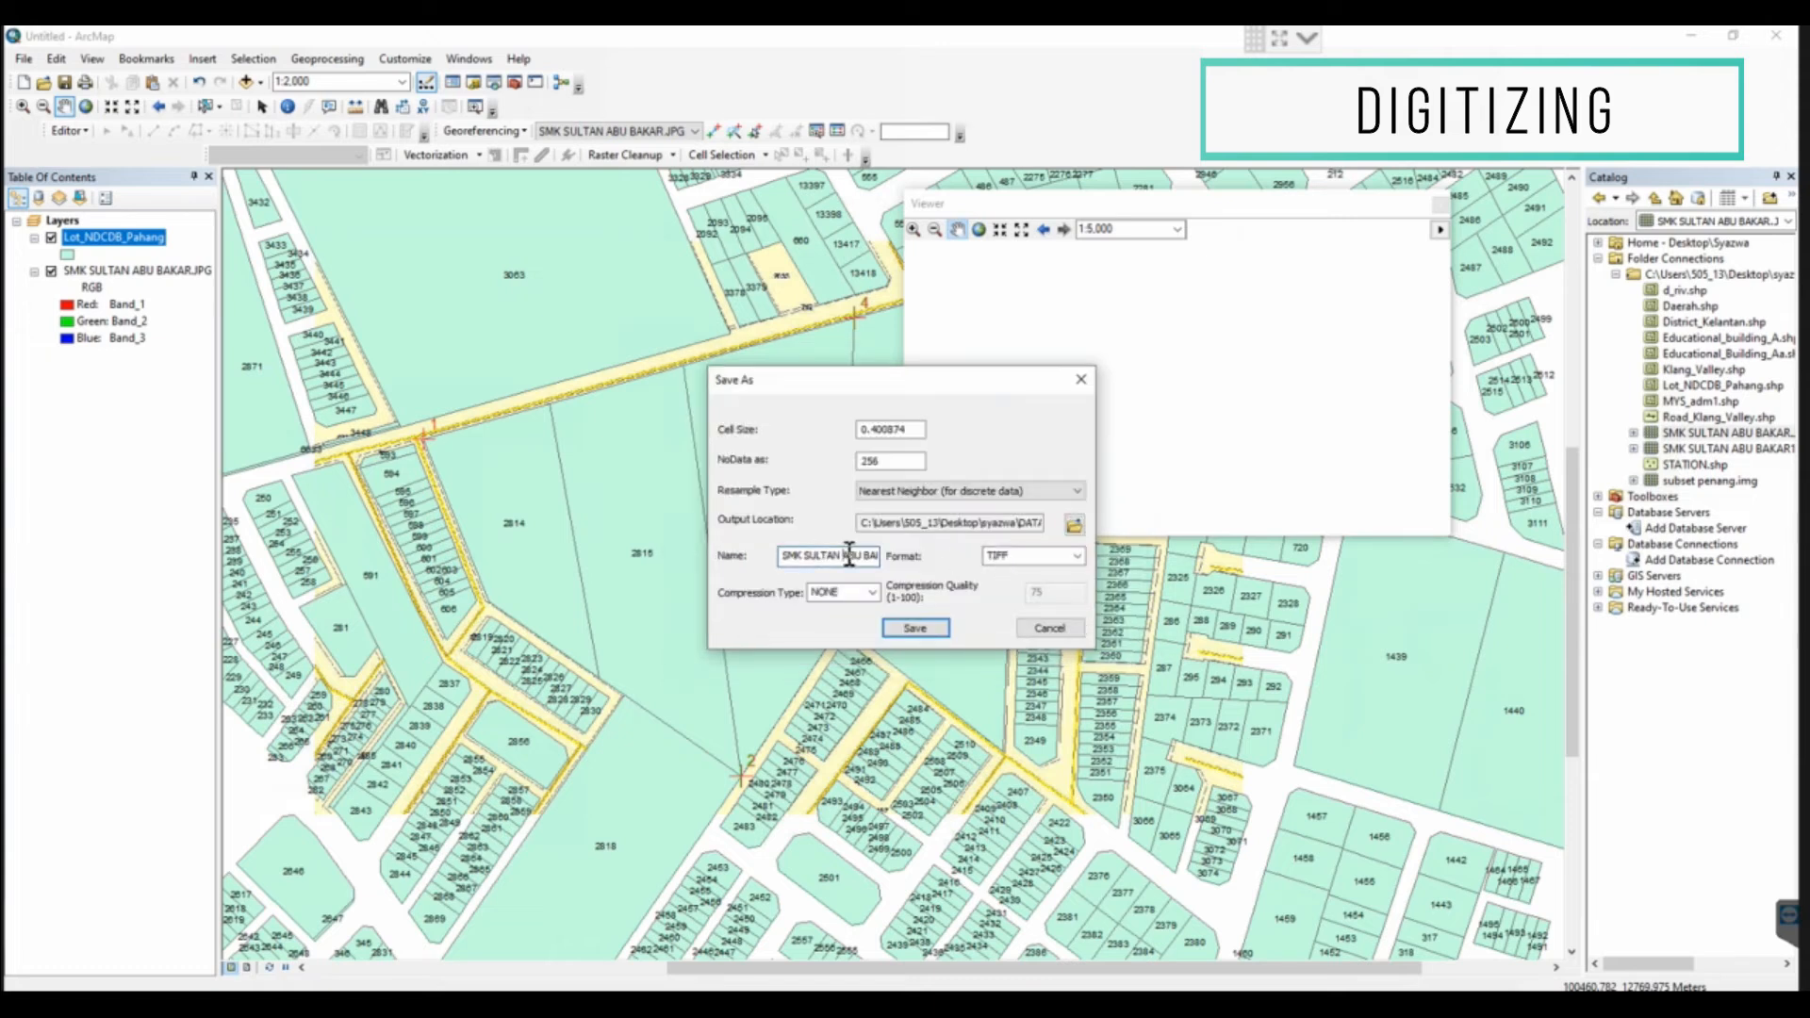
pyautogui.press('Right')
pyautogui.press('Right')
pyautogui.press('Right')
pyautogui.press('Right')
pyautogui.press('Right')
pyautogui.press('Right')
pyautogui.press('Right')
pyautogui.press('Right')
pyautogui.press('Right')
pyautogui.press('Right')
pyautogui.write('Georeferencin')
pyautogui.click(914, 629)
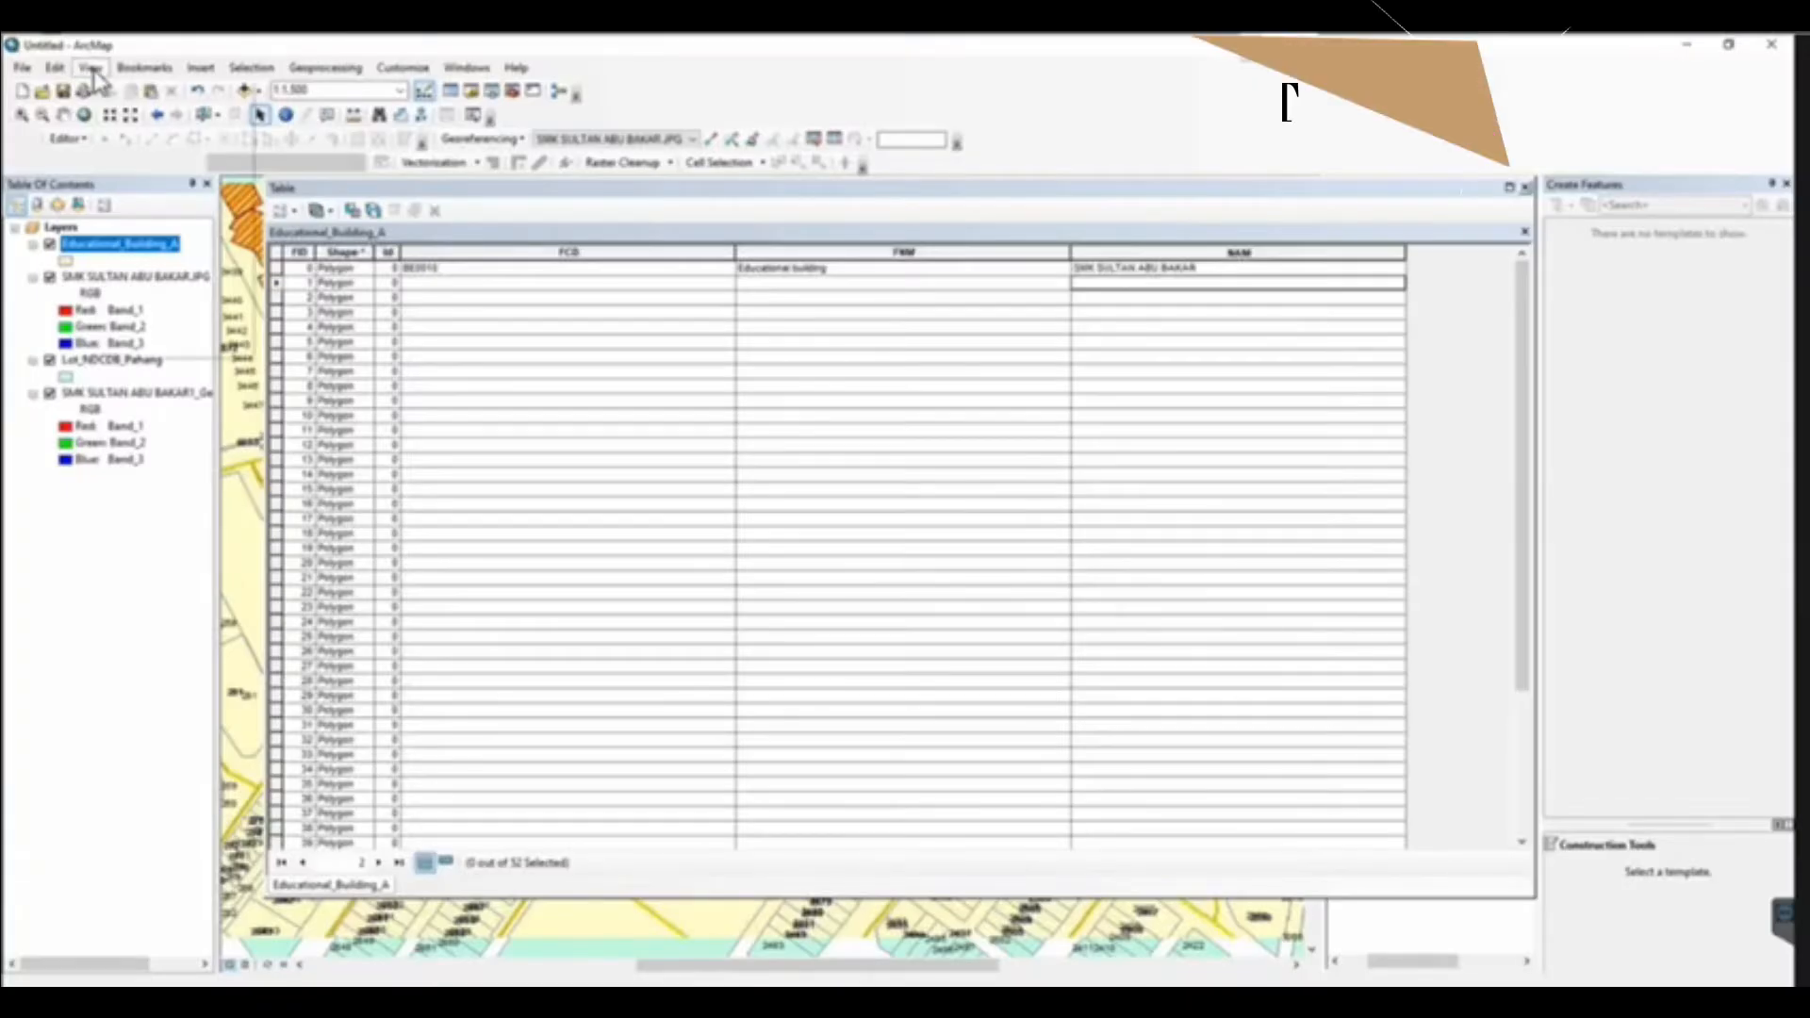
# Switch the map to layout view and close the Educational_Building_A attribute table
pyautogui.click(90, 67)
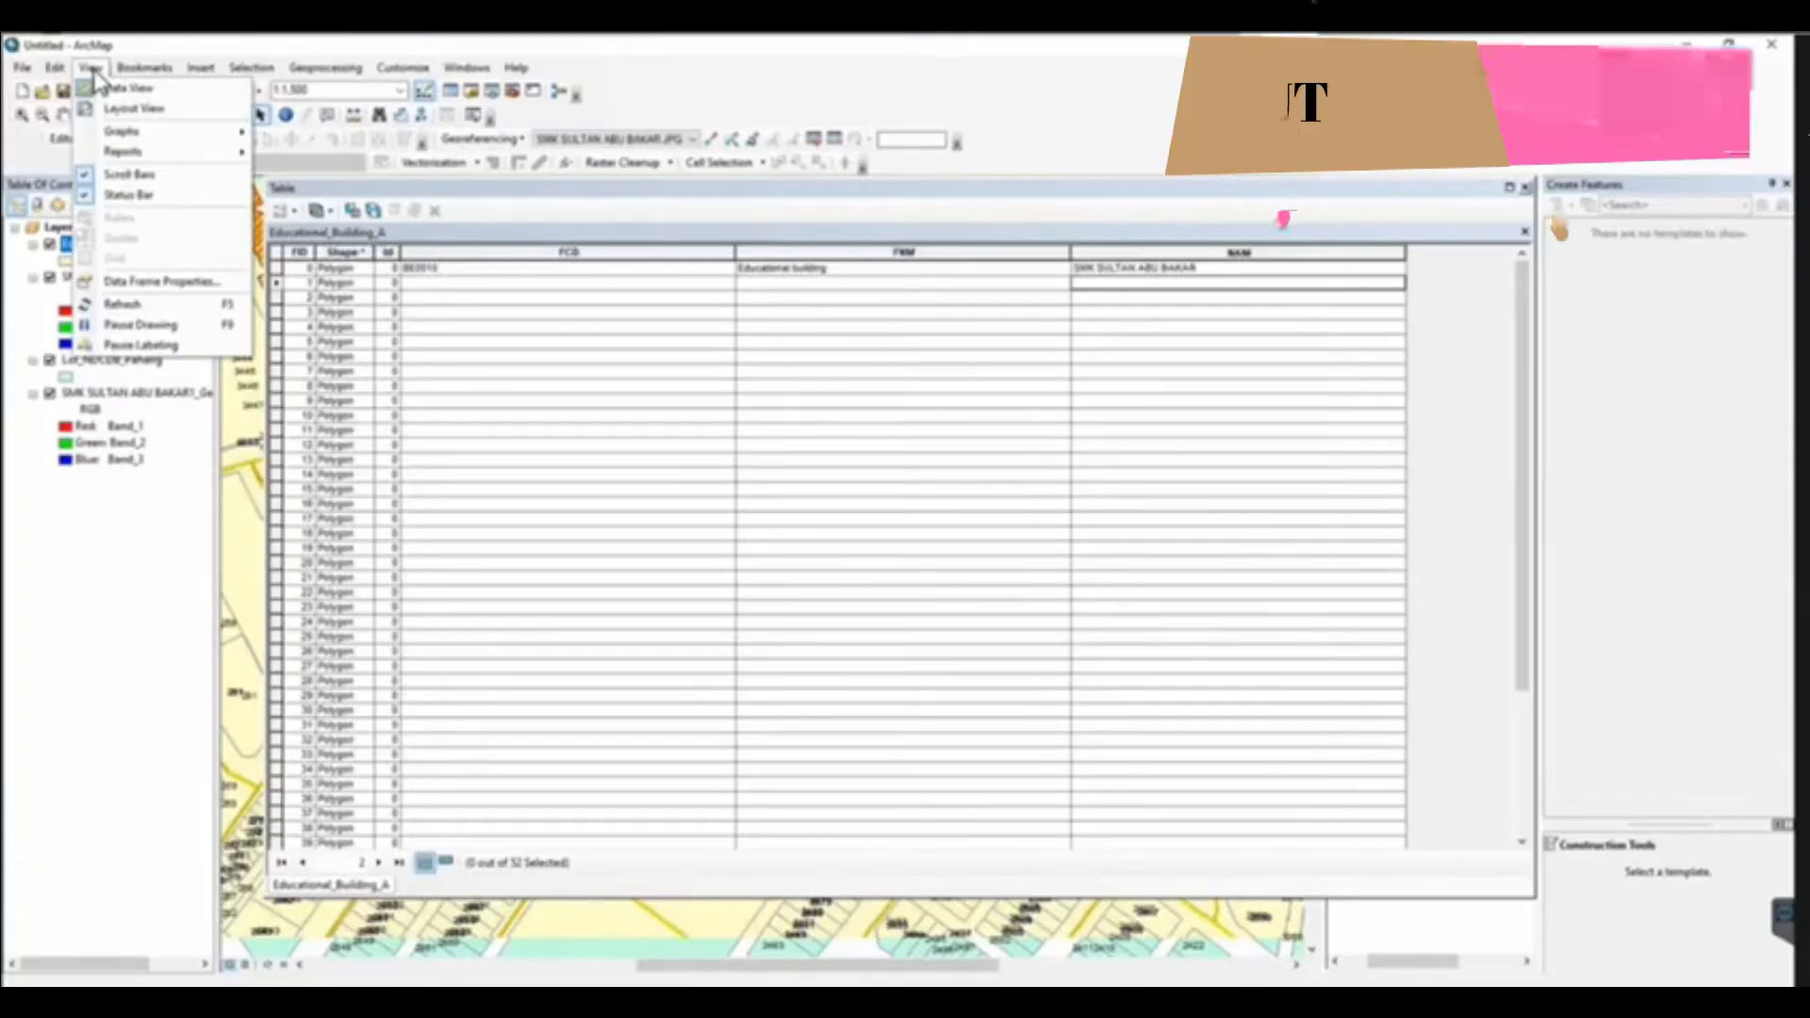
pyautogui.click(122, 108)
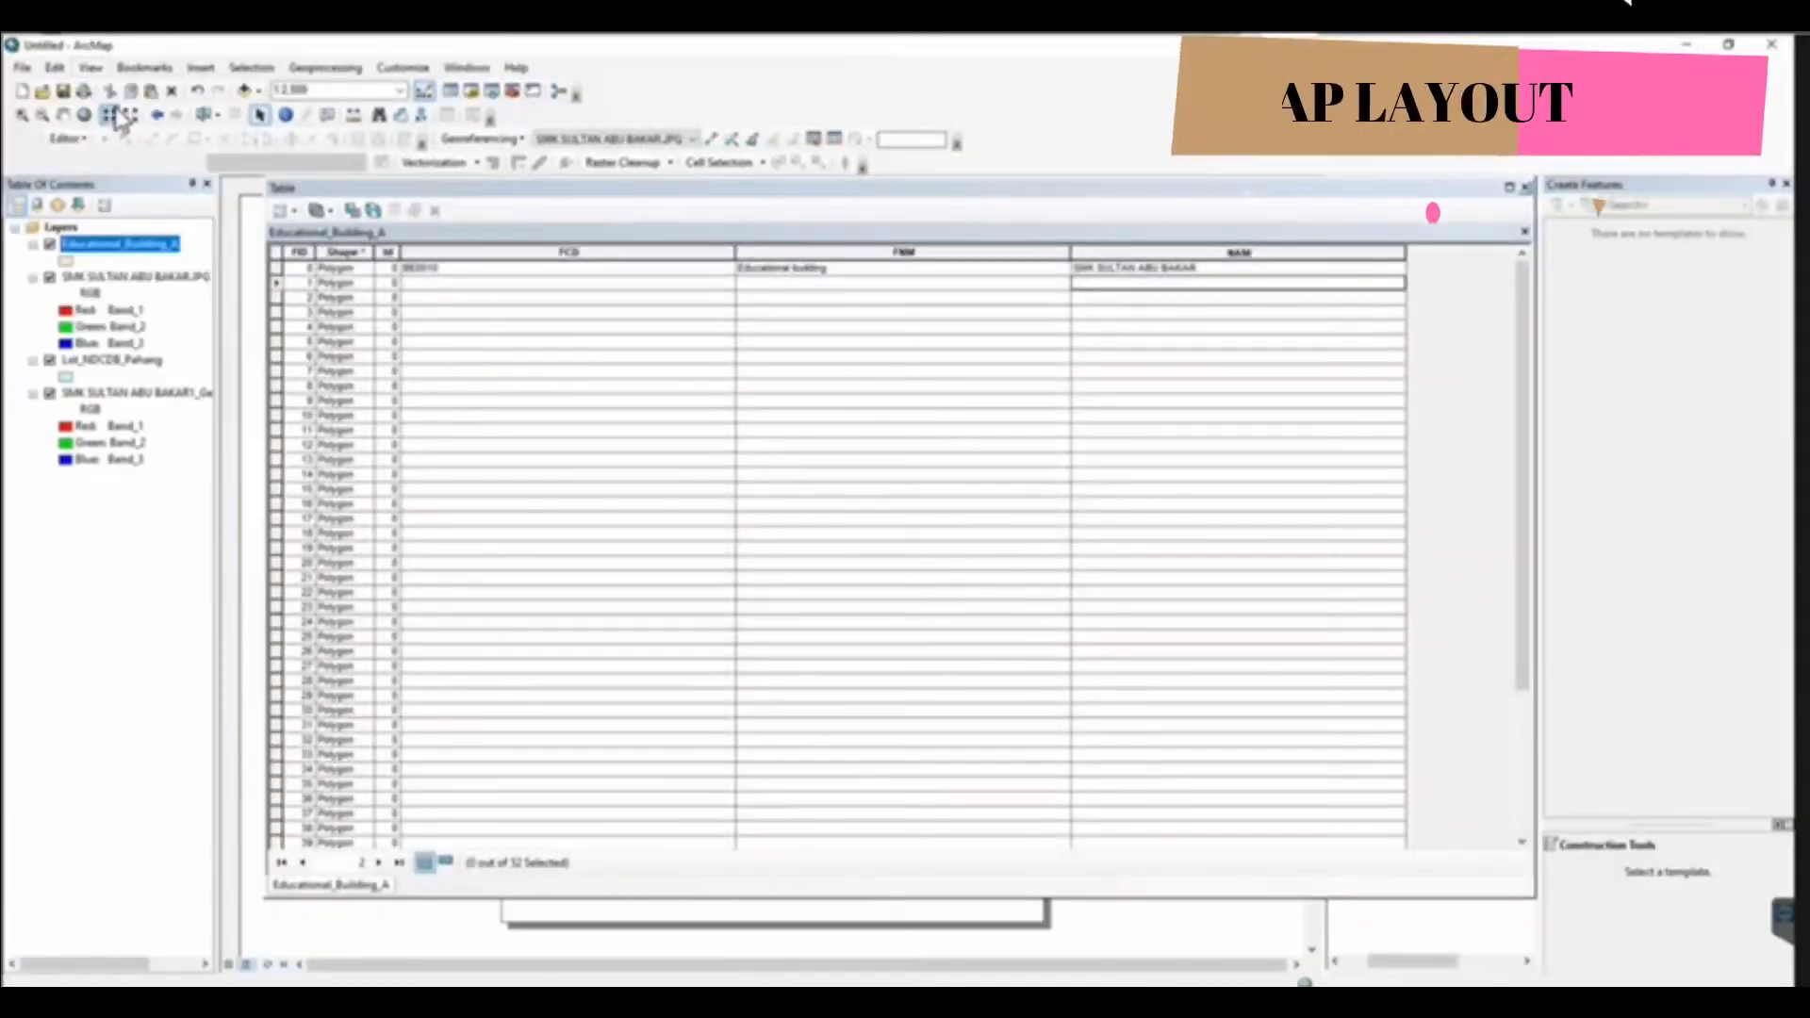
pyautogui.click(1525, 186)
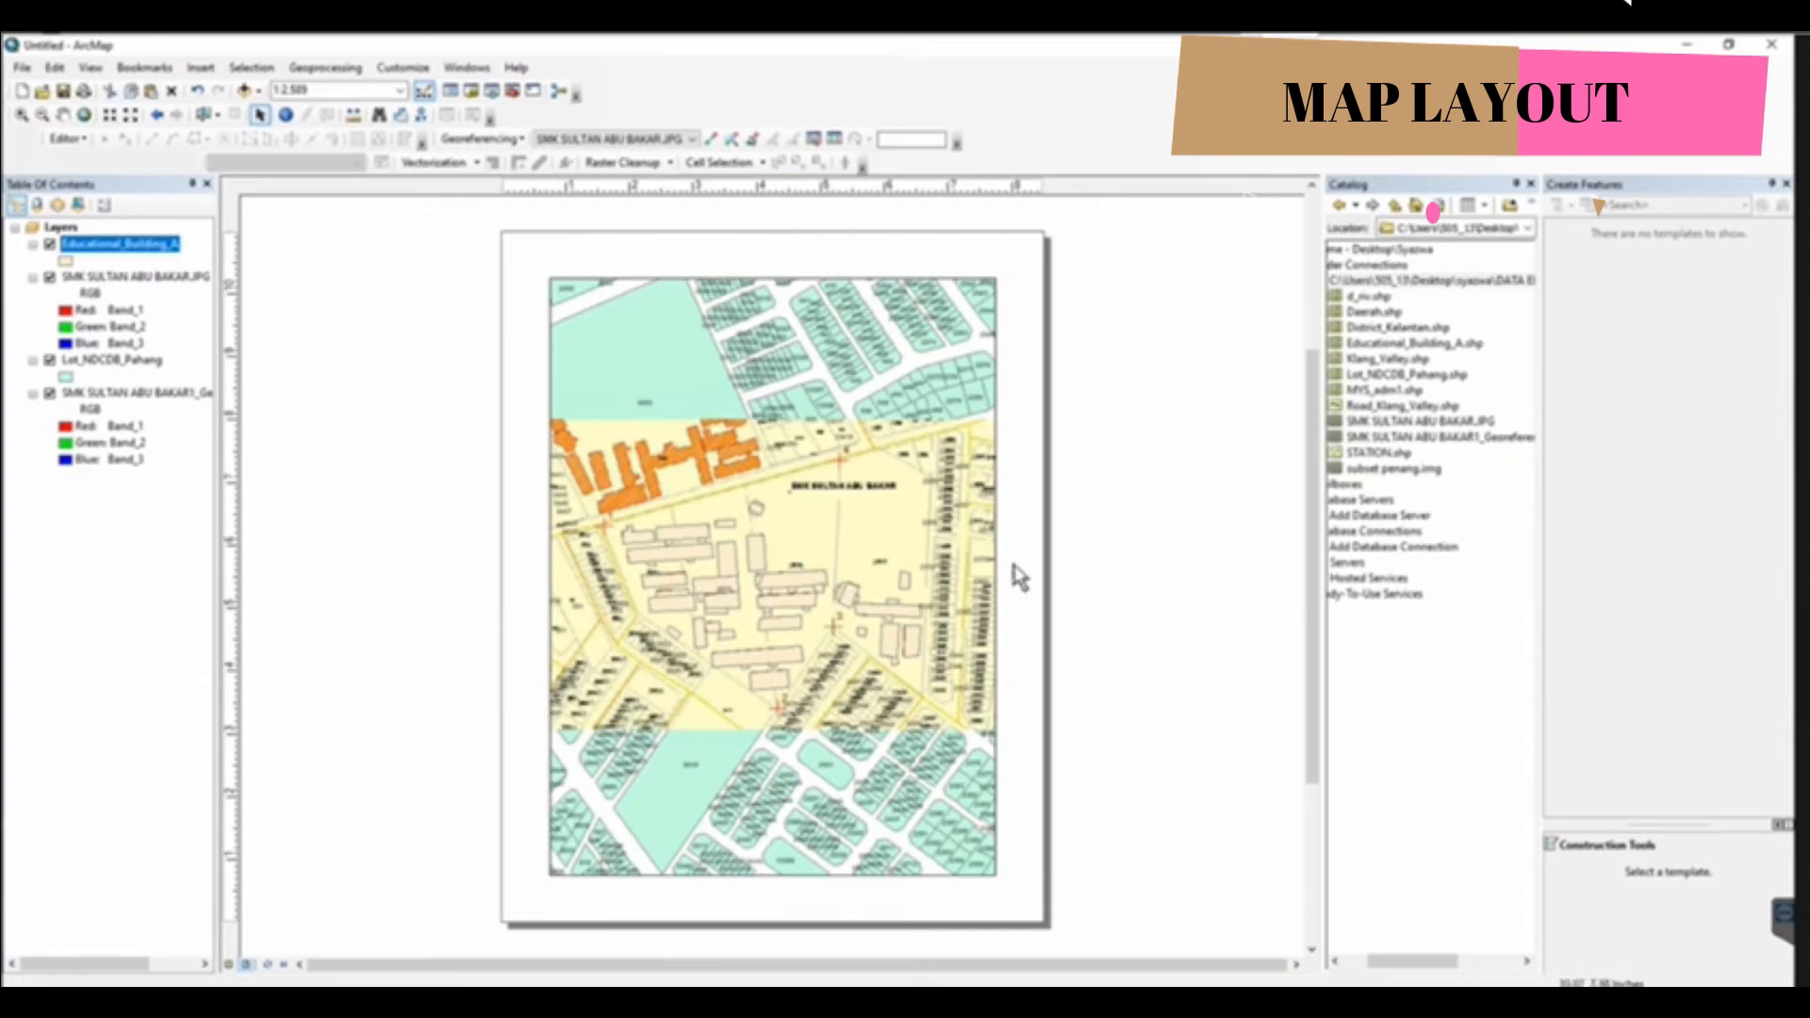
# Set the map page's paper size to A4
pyautogui.click(22, 68)
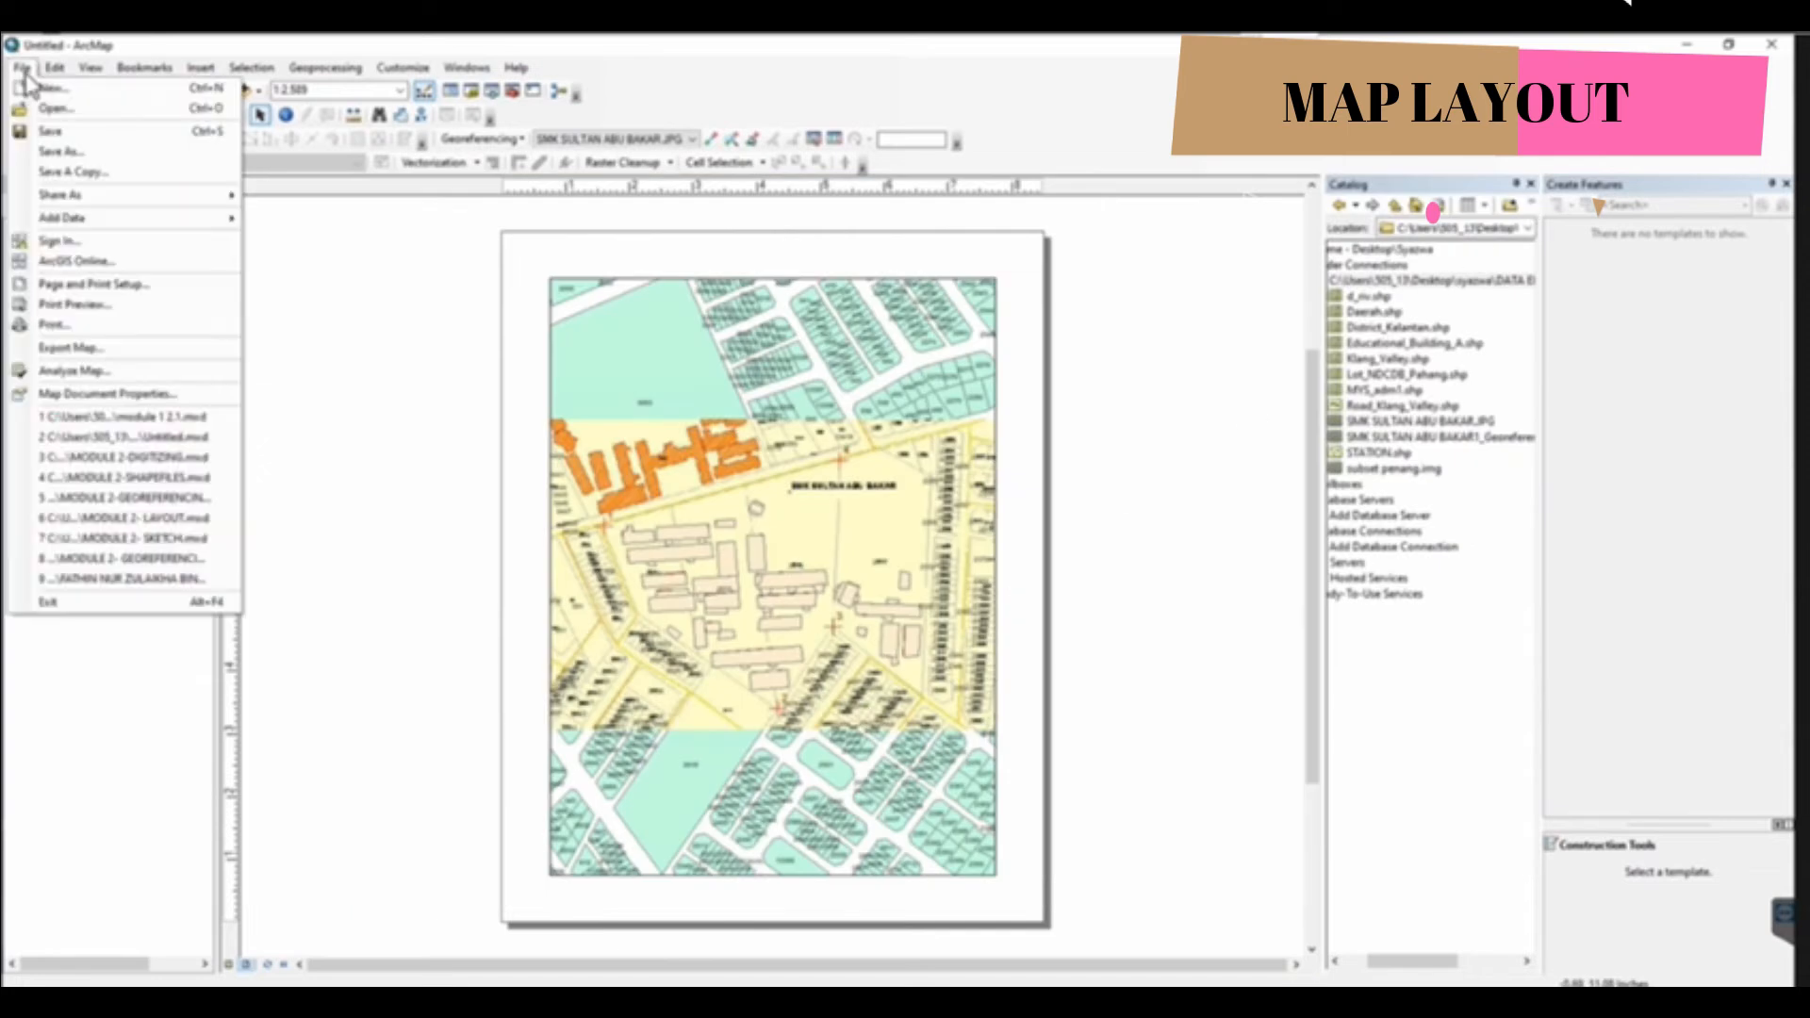
pyautogui.click(94, 284)
pyautogui.click(848, 439)
pyautogui.scroll(6, 816, 520)
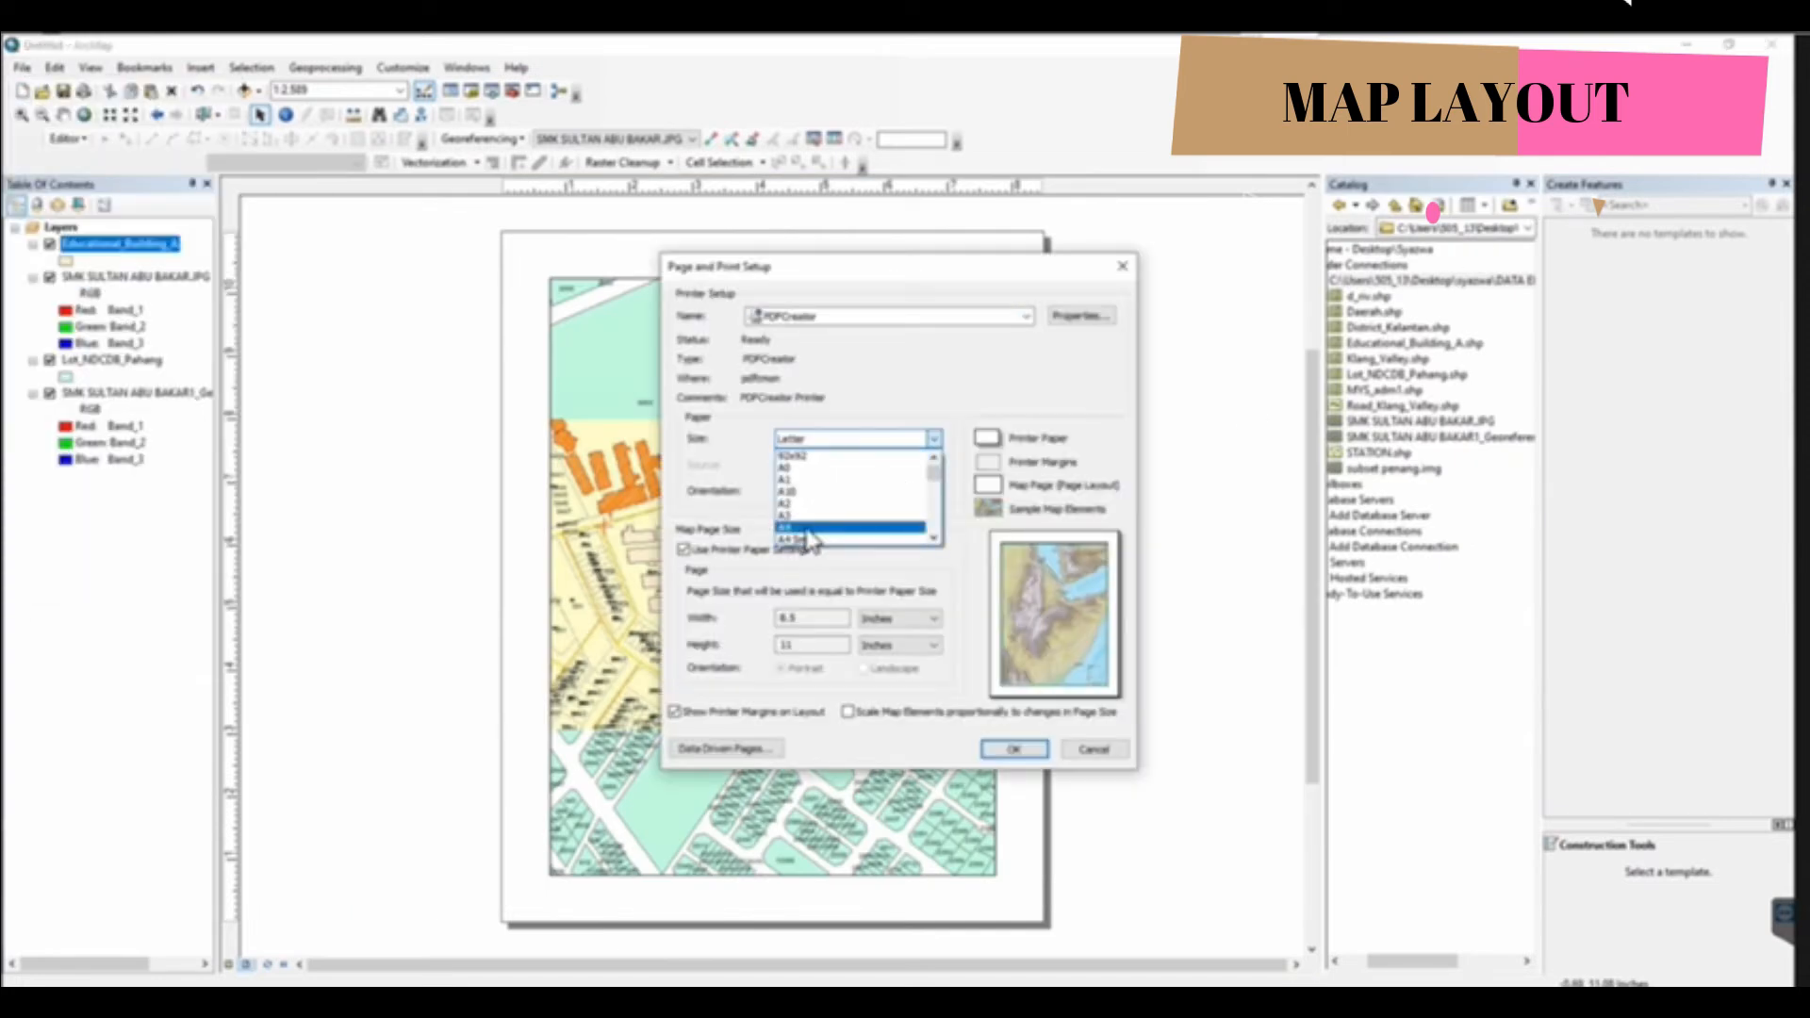
pyautogui.click(804, 527)
pyautogui.click(1013, 749)
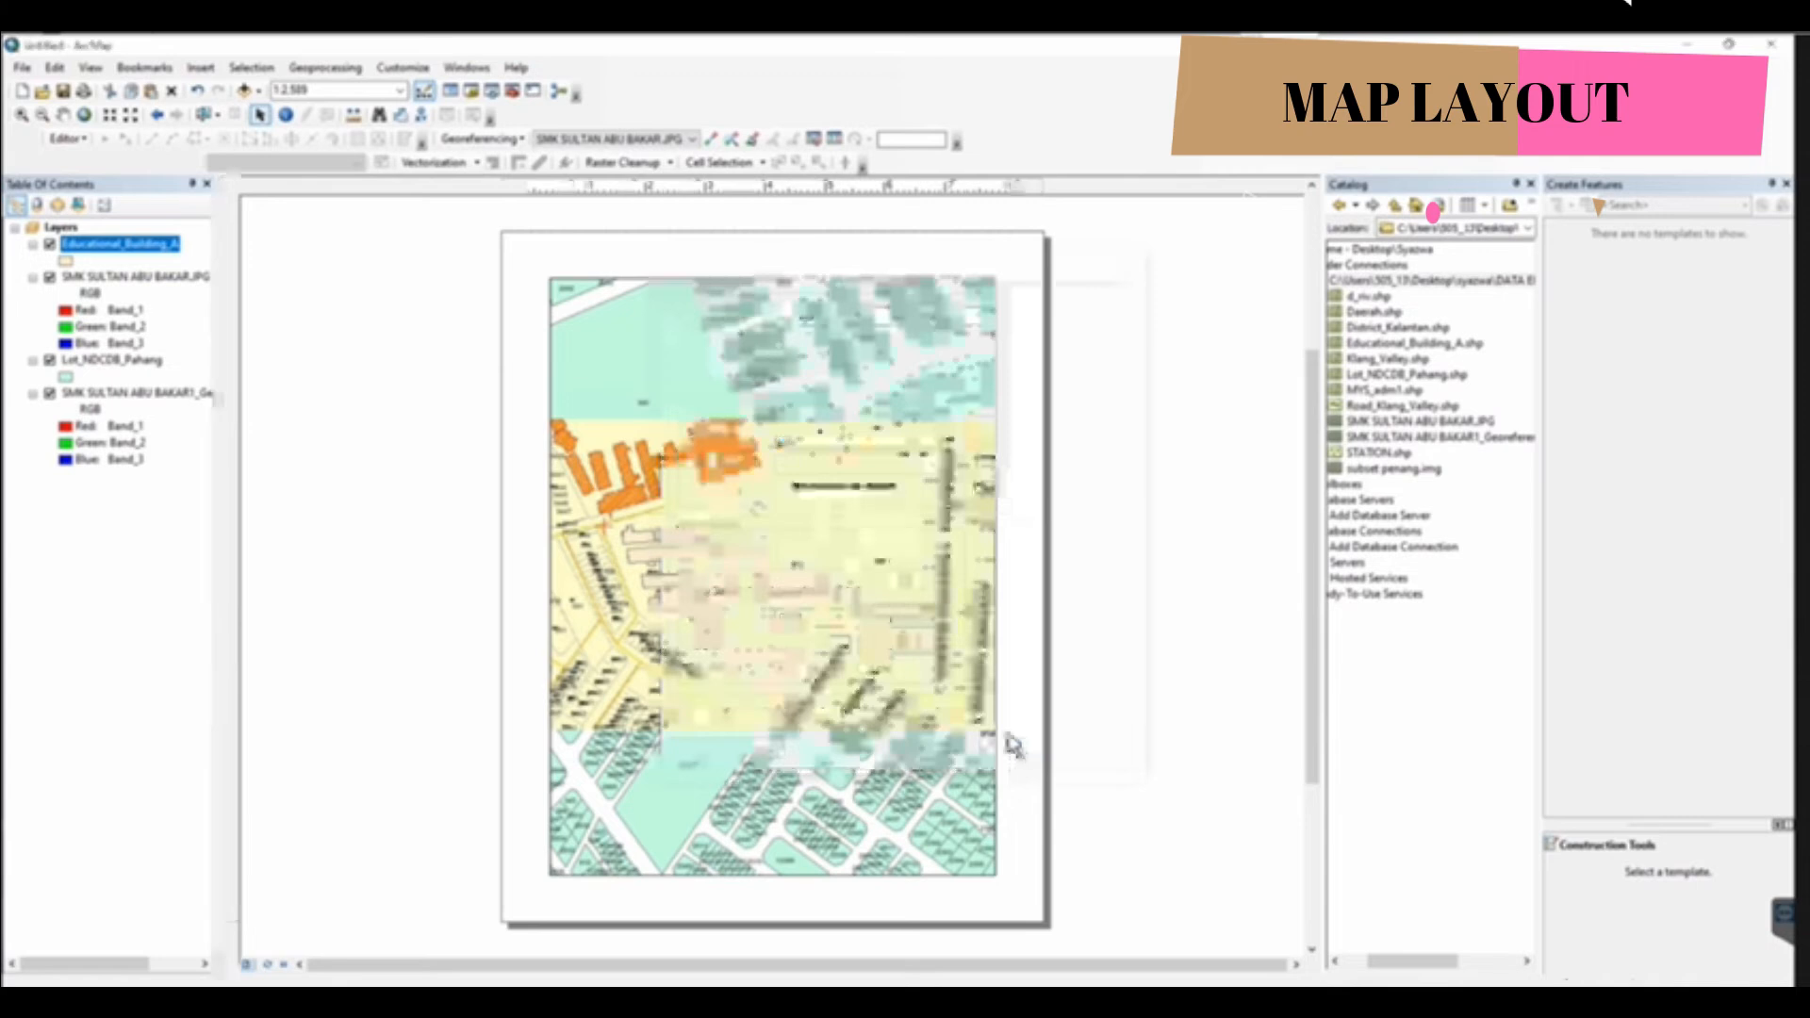
# Add the OpenStreetMap basemap to the map
pyautogui.click(258, 91)
pyautogui.click(294, 132)
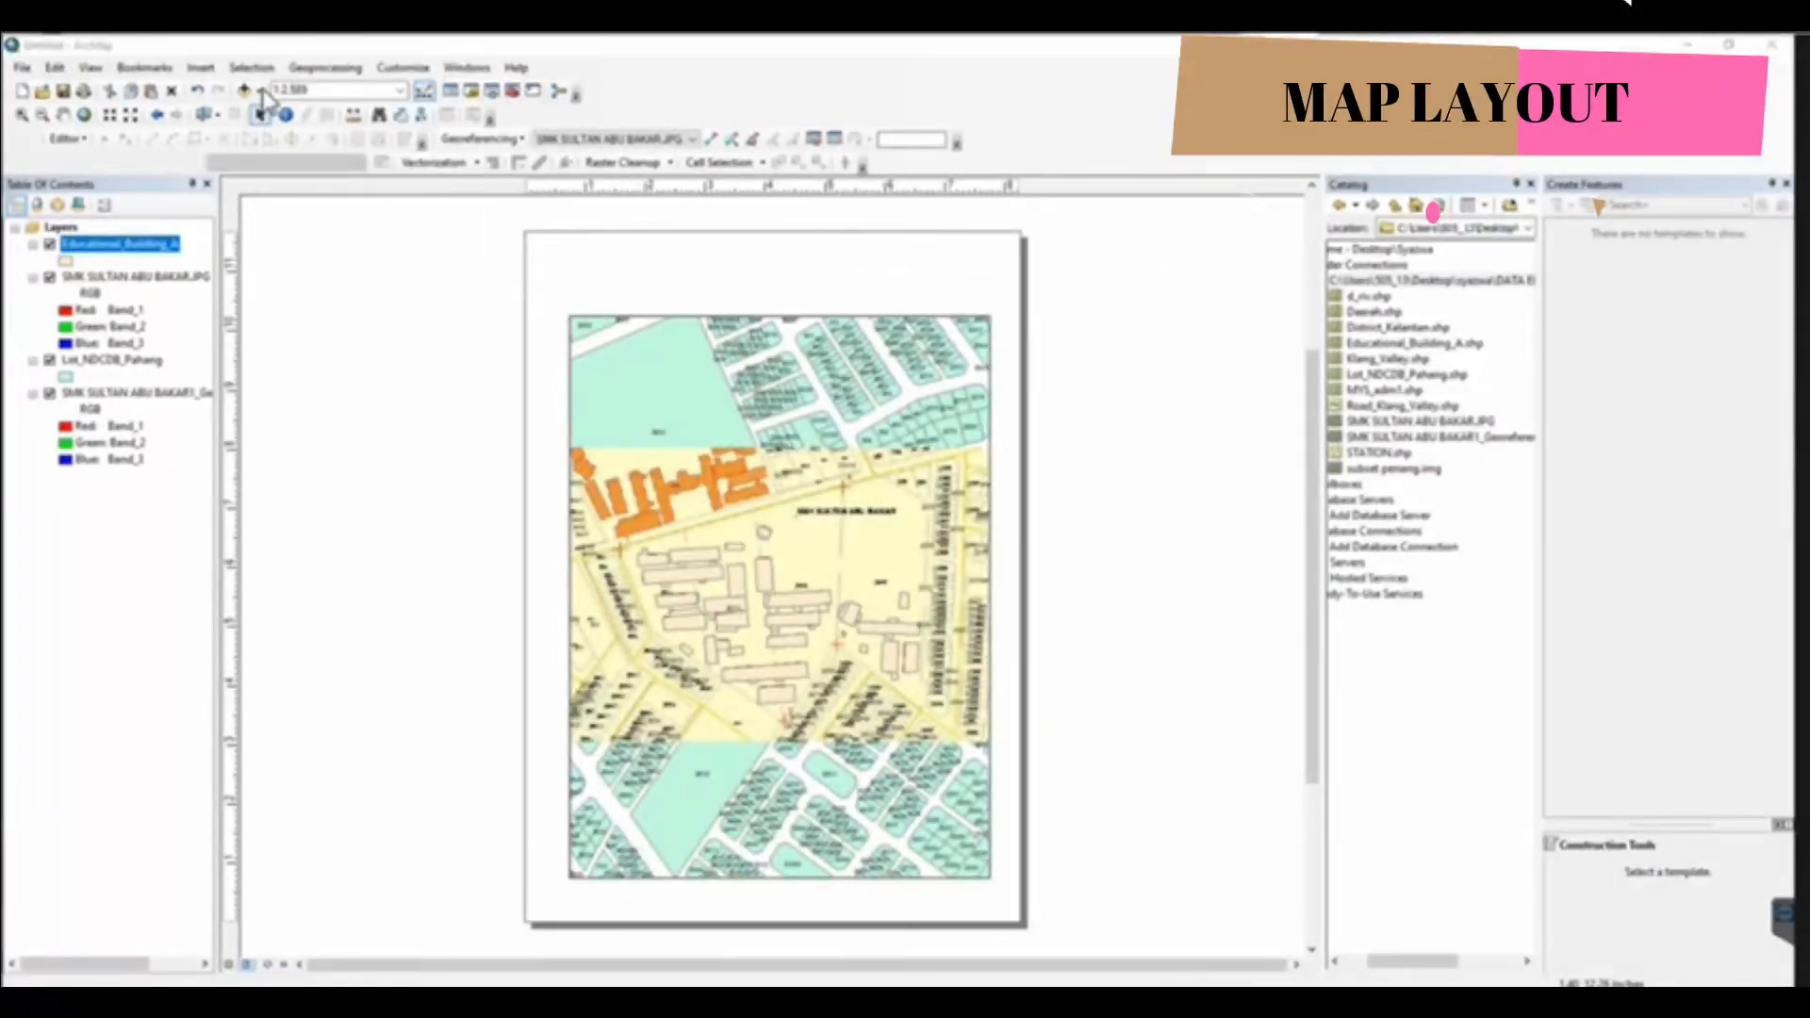
pyautogui.scroll(-2, 909, 598)
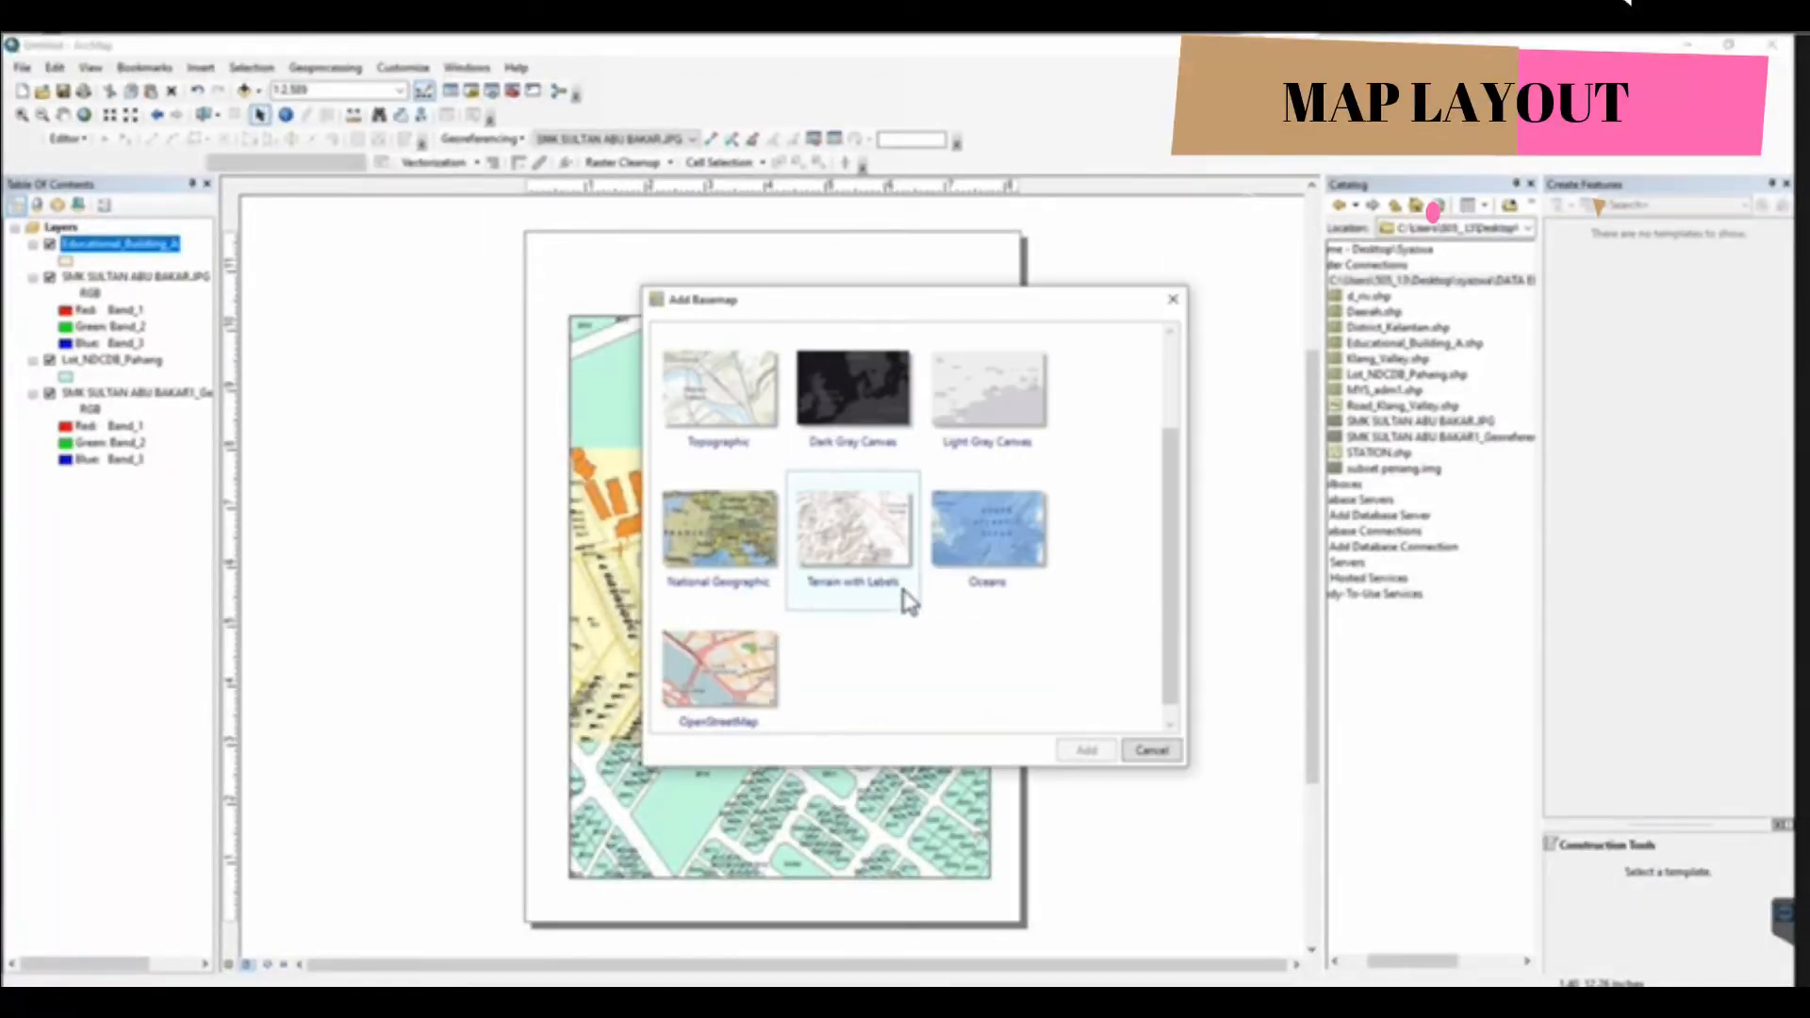
pyautogui.click(740, 651)
pyautogui.click(1091, 750)
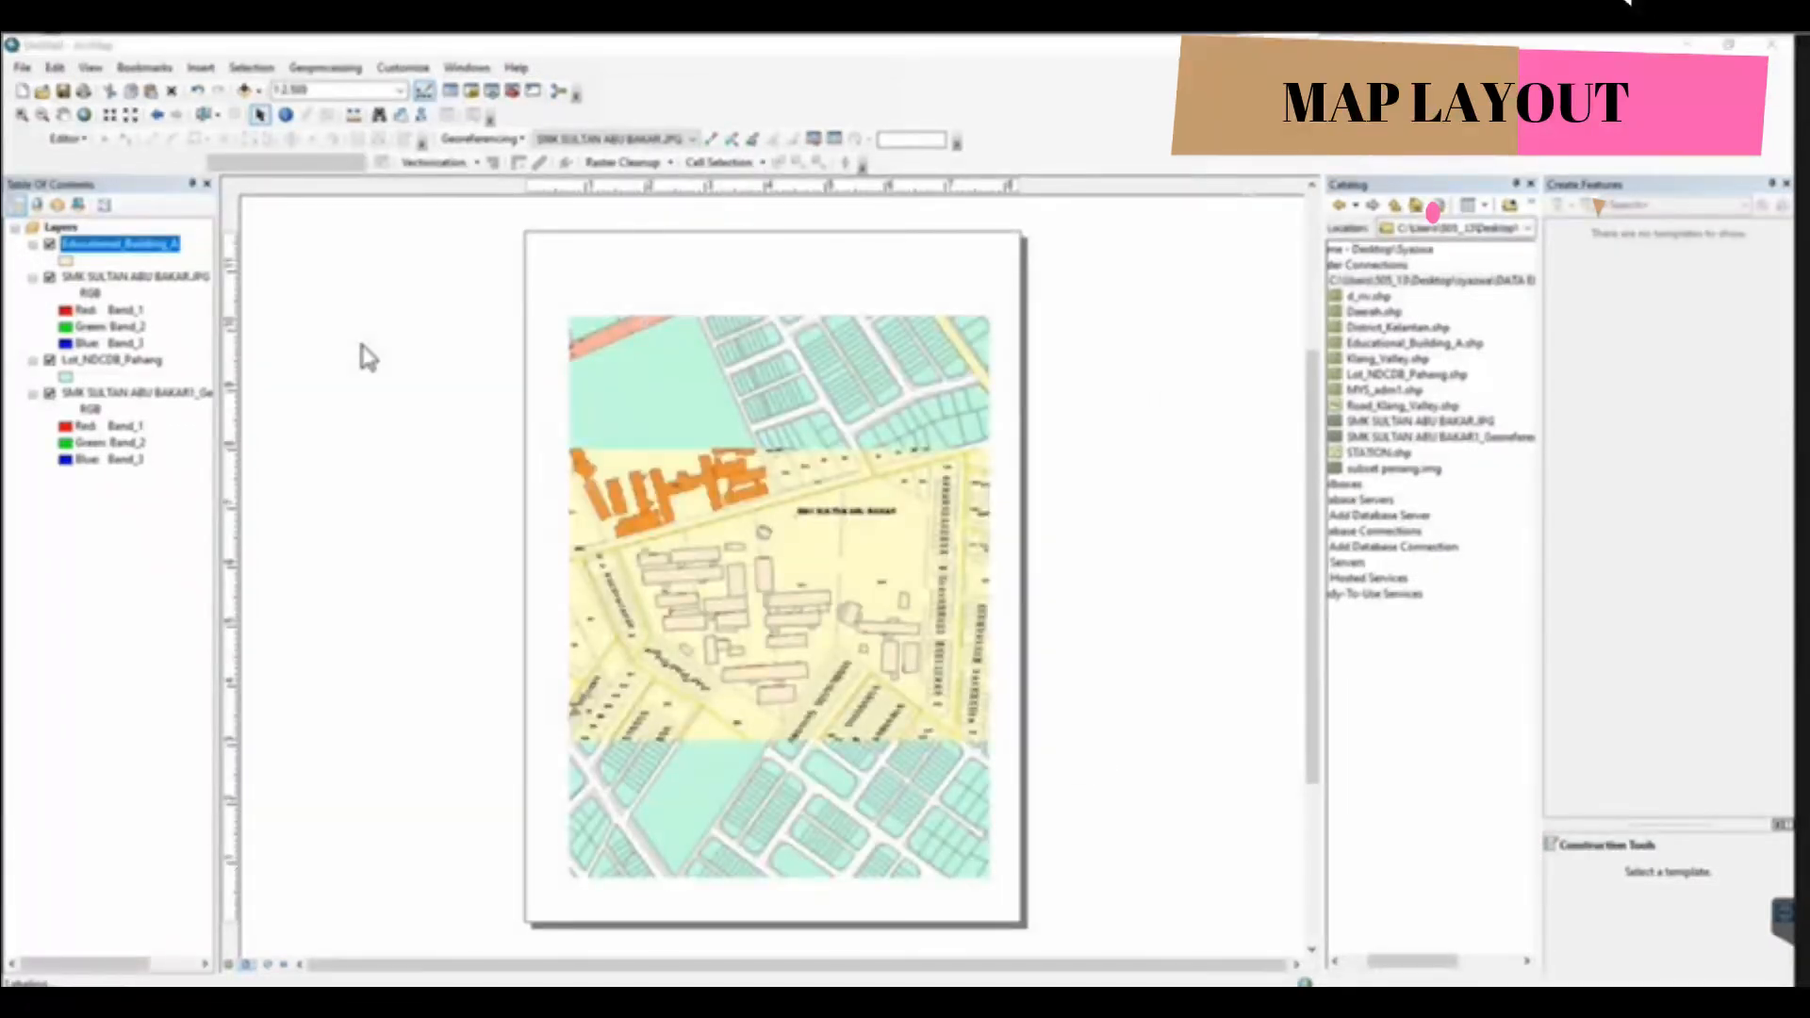
# Turn off the feature labels of the Lot_NDCDB_Pahang layer
pyautogui.click(122, 277)
pyautogui.rightClick(123, 279)
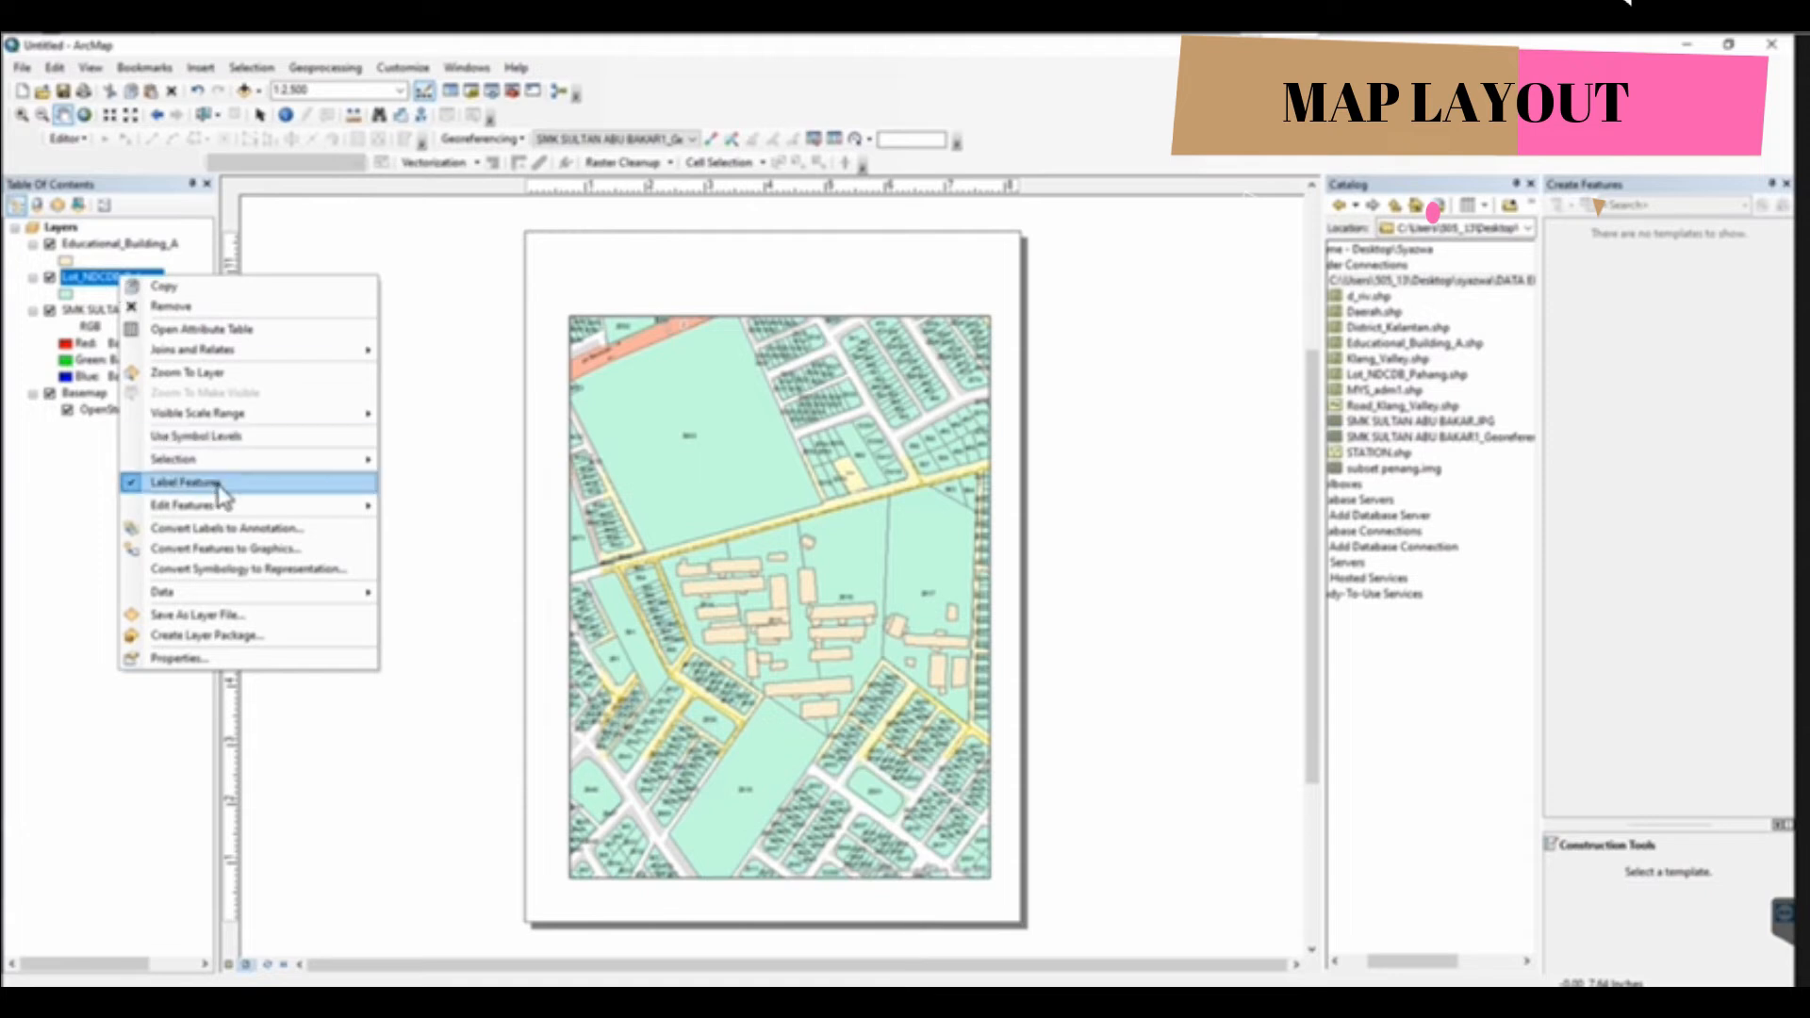
pyautogui.click(189, 481)
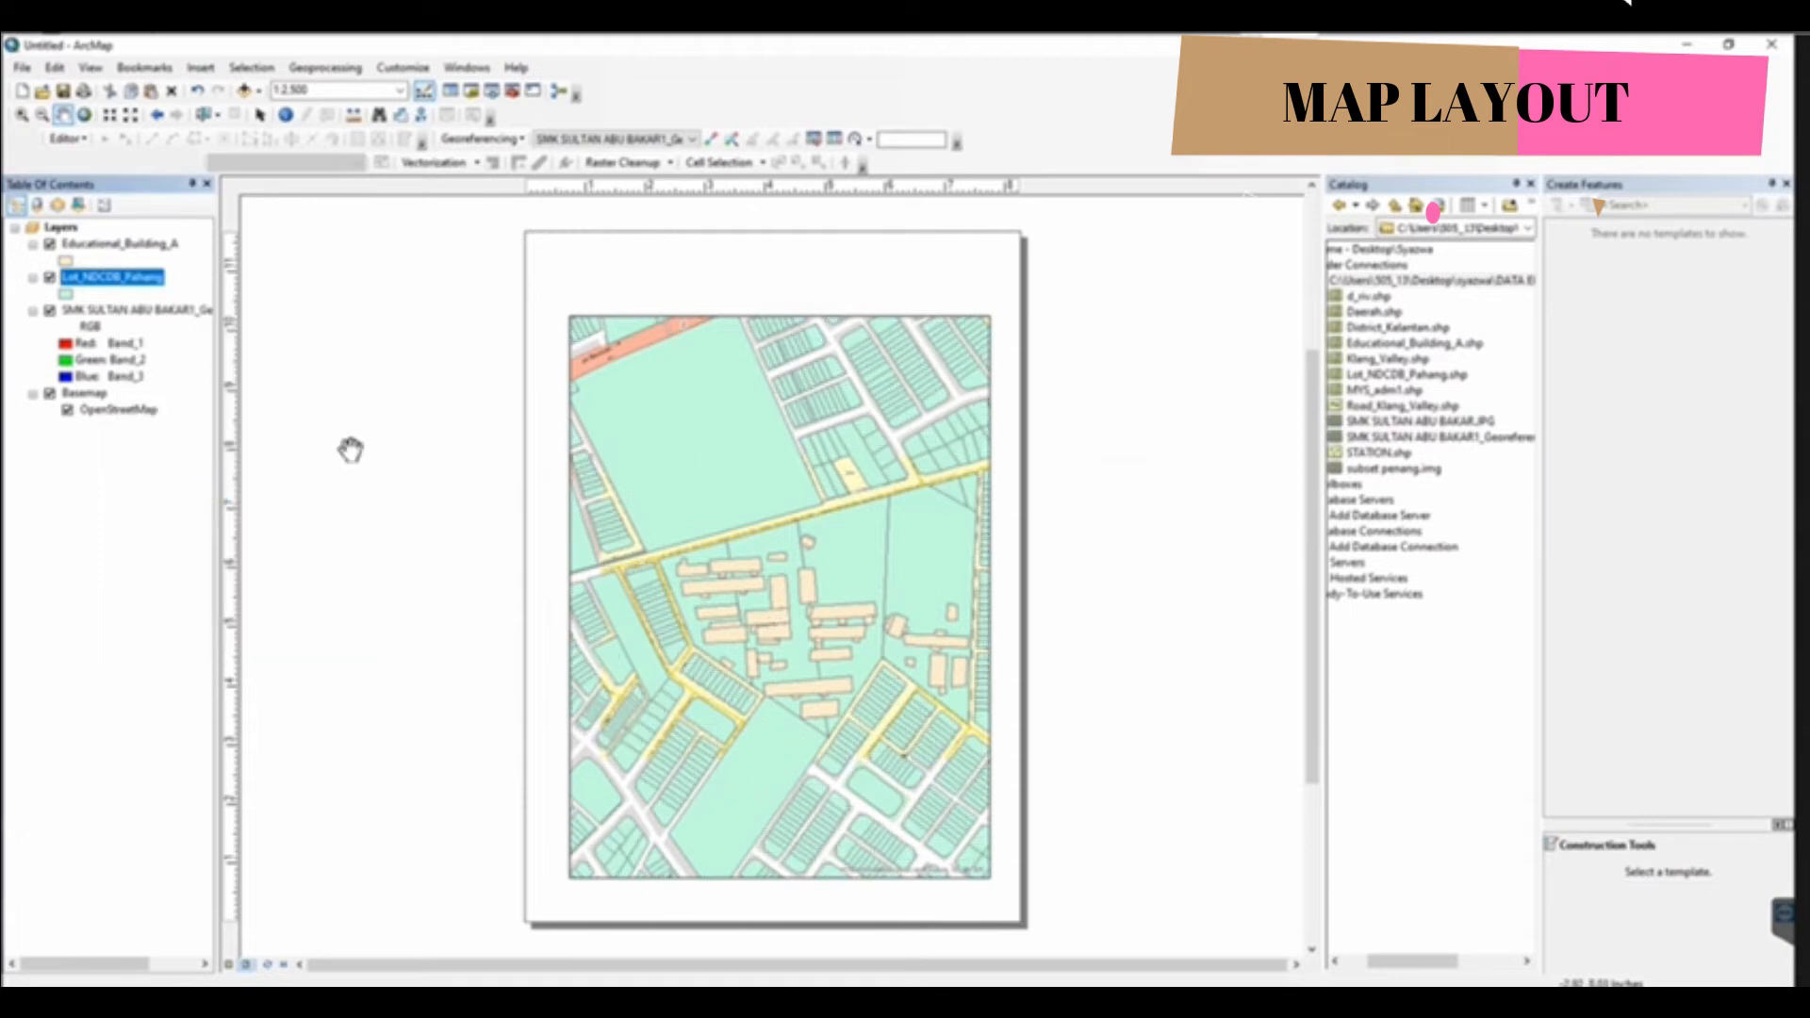
# Recolour the Lot_NDCDB_Pahang lots light pink and the Educational_Building_A buildings bright green
pyautogui.rightClick(67, 296)
pyautogui.click(93, 334)
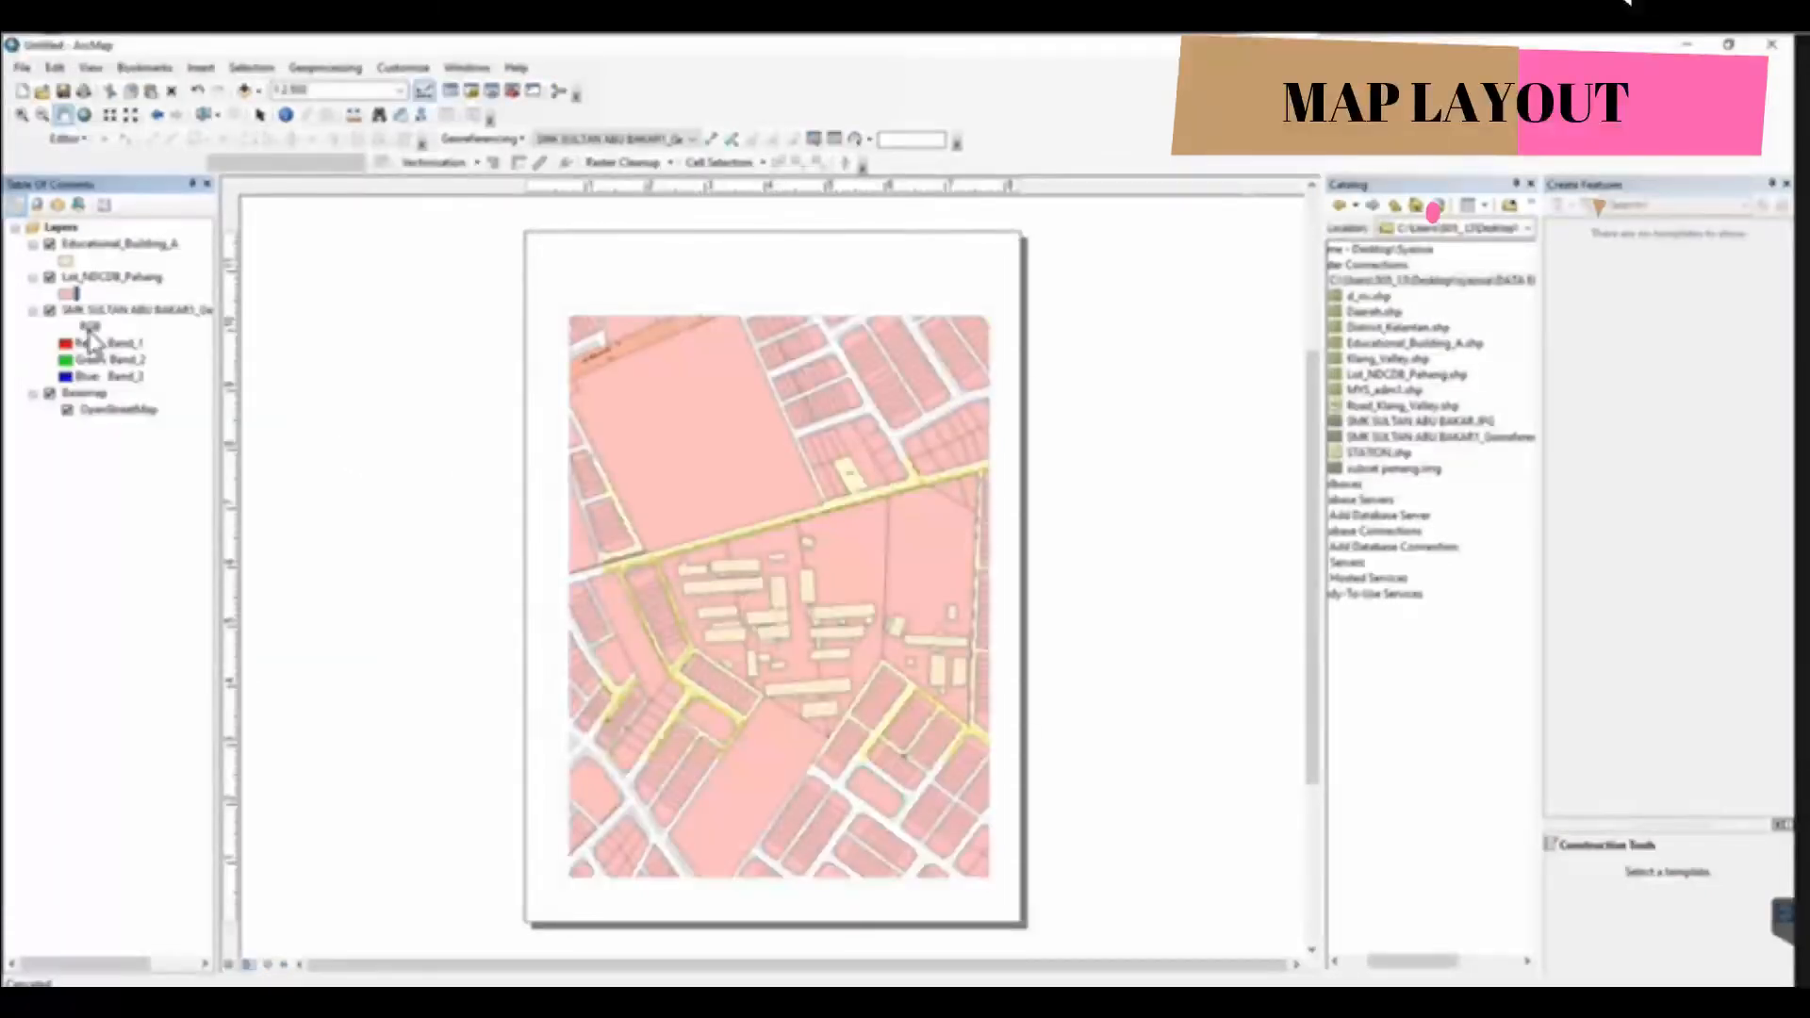
pyautogui.rightClick(69, 261)
pyautogui.click(163, 331)
# Insert the title SMK SULTAN ABU BAKAR above the map, and raise the data frame's lower edge to free space beneath it
pyautogui.click(201, 68)
pyautogui.click(223, 110)
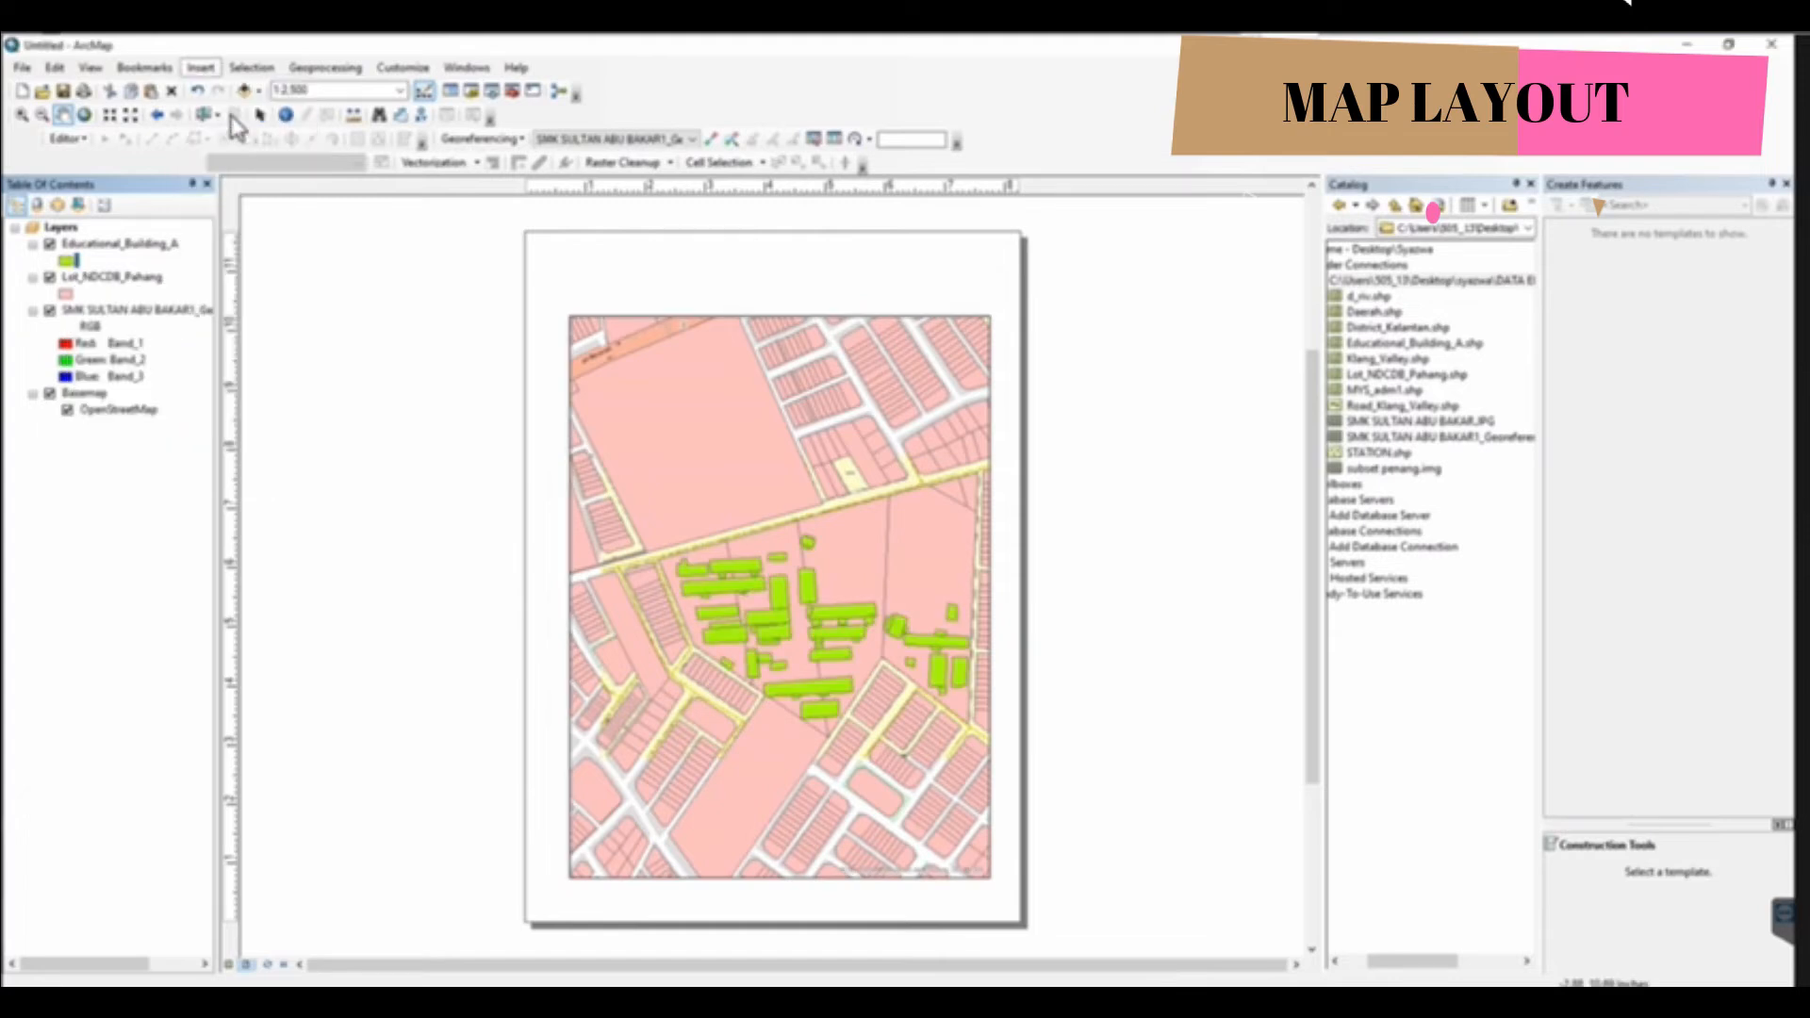
pyautogui.write('SMK SULTAN AB')
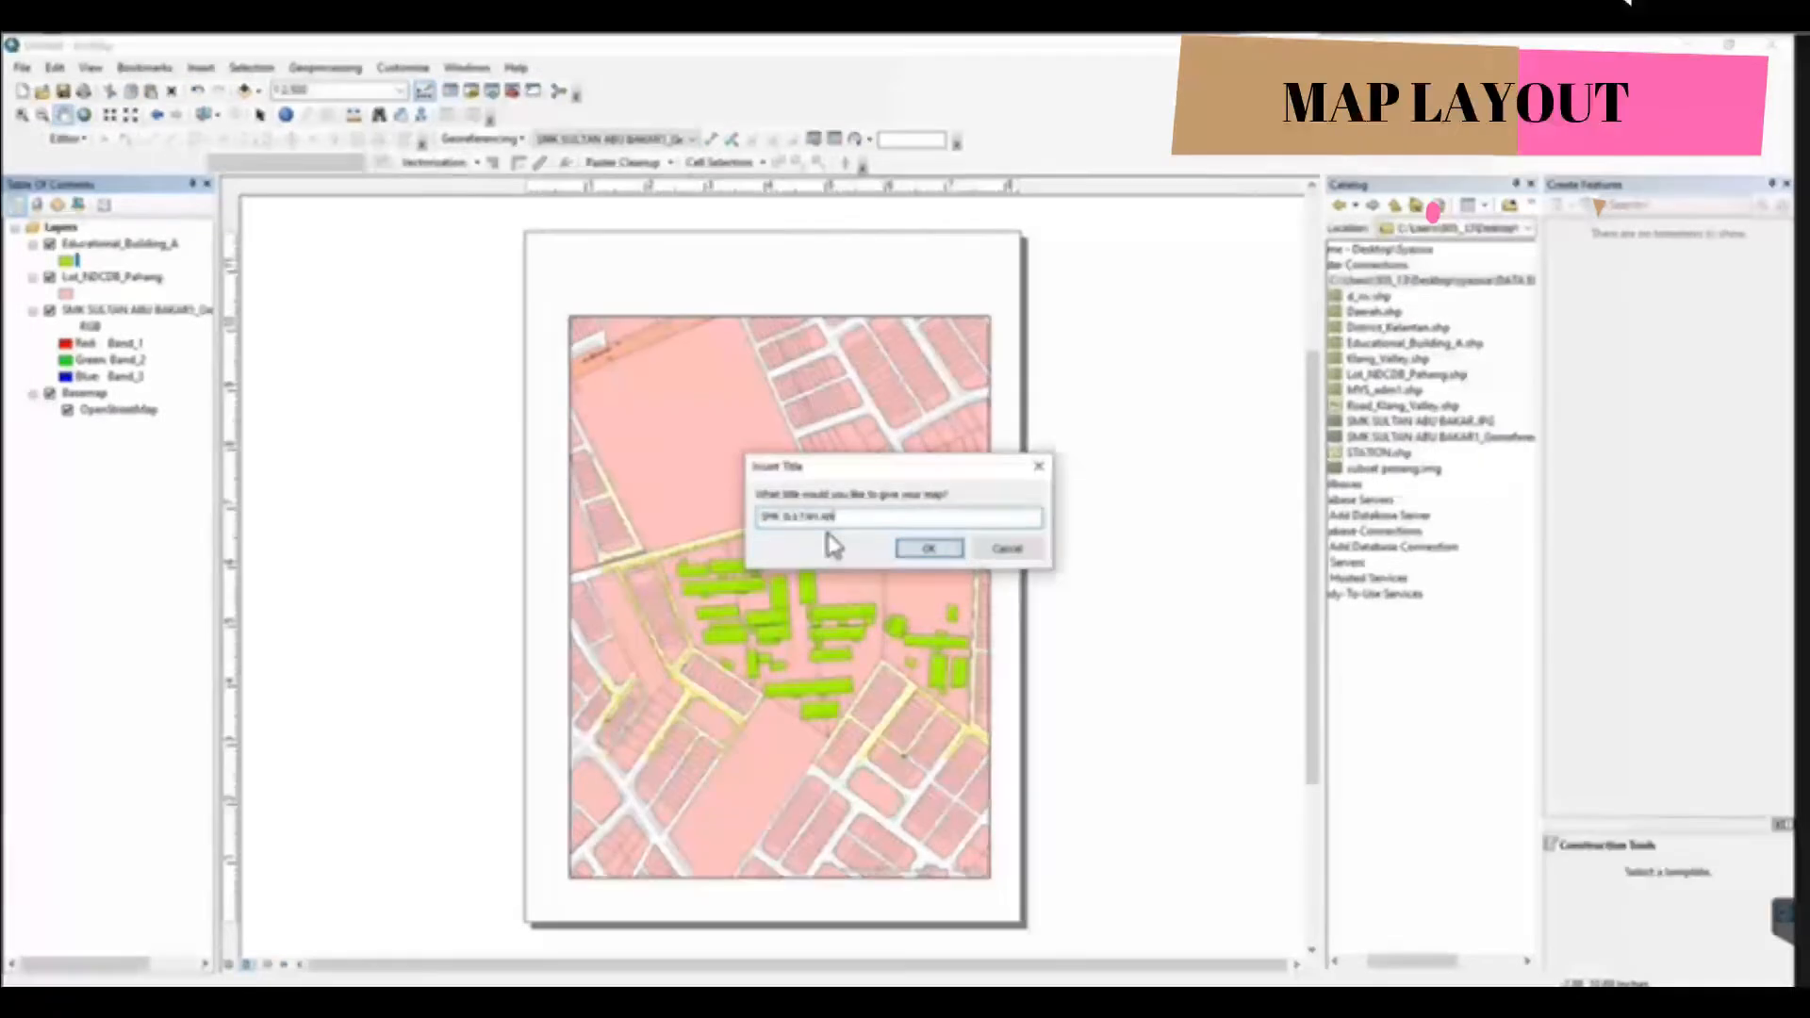
pyautogui.write('U BAKAR')
pyautogui.press('Return')
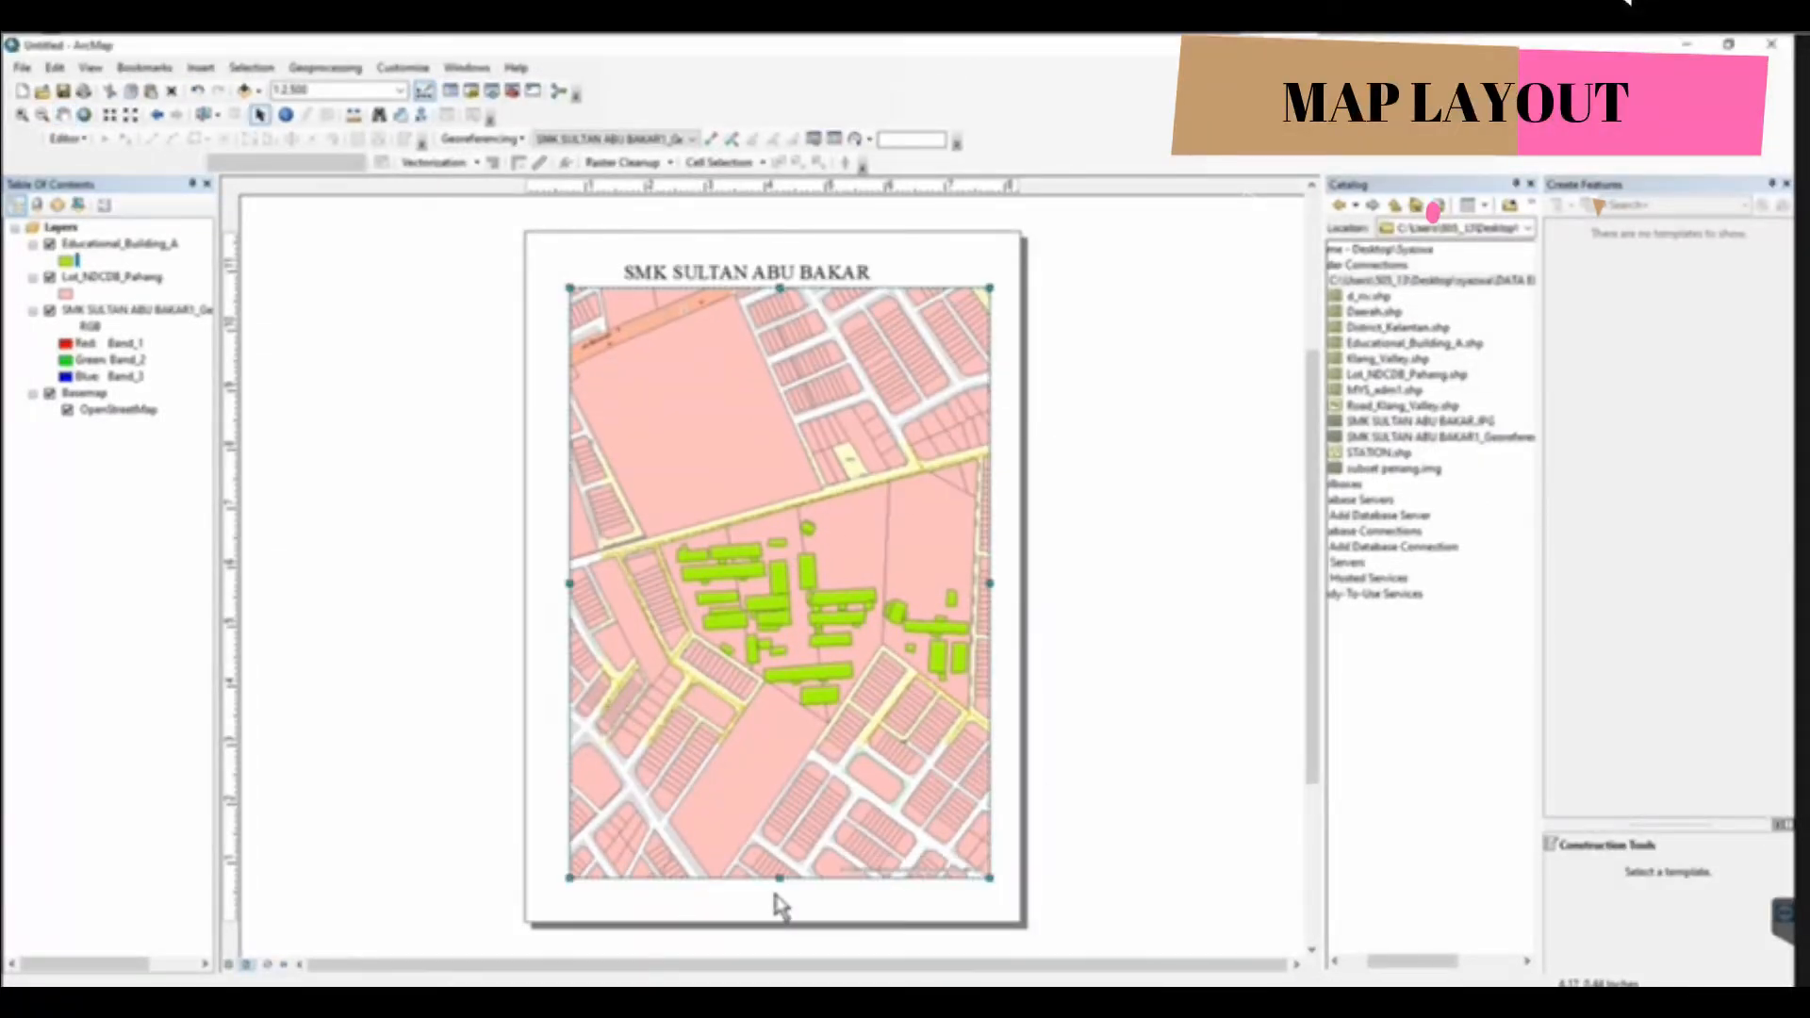
pyautogui.moveTo(779, 872); pyautogui.dragTo(833, 736)
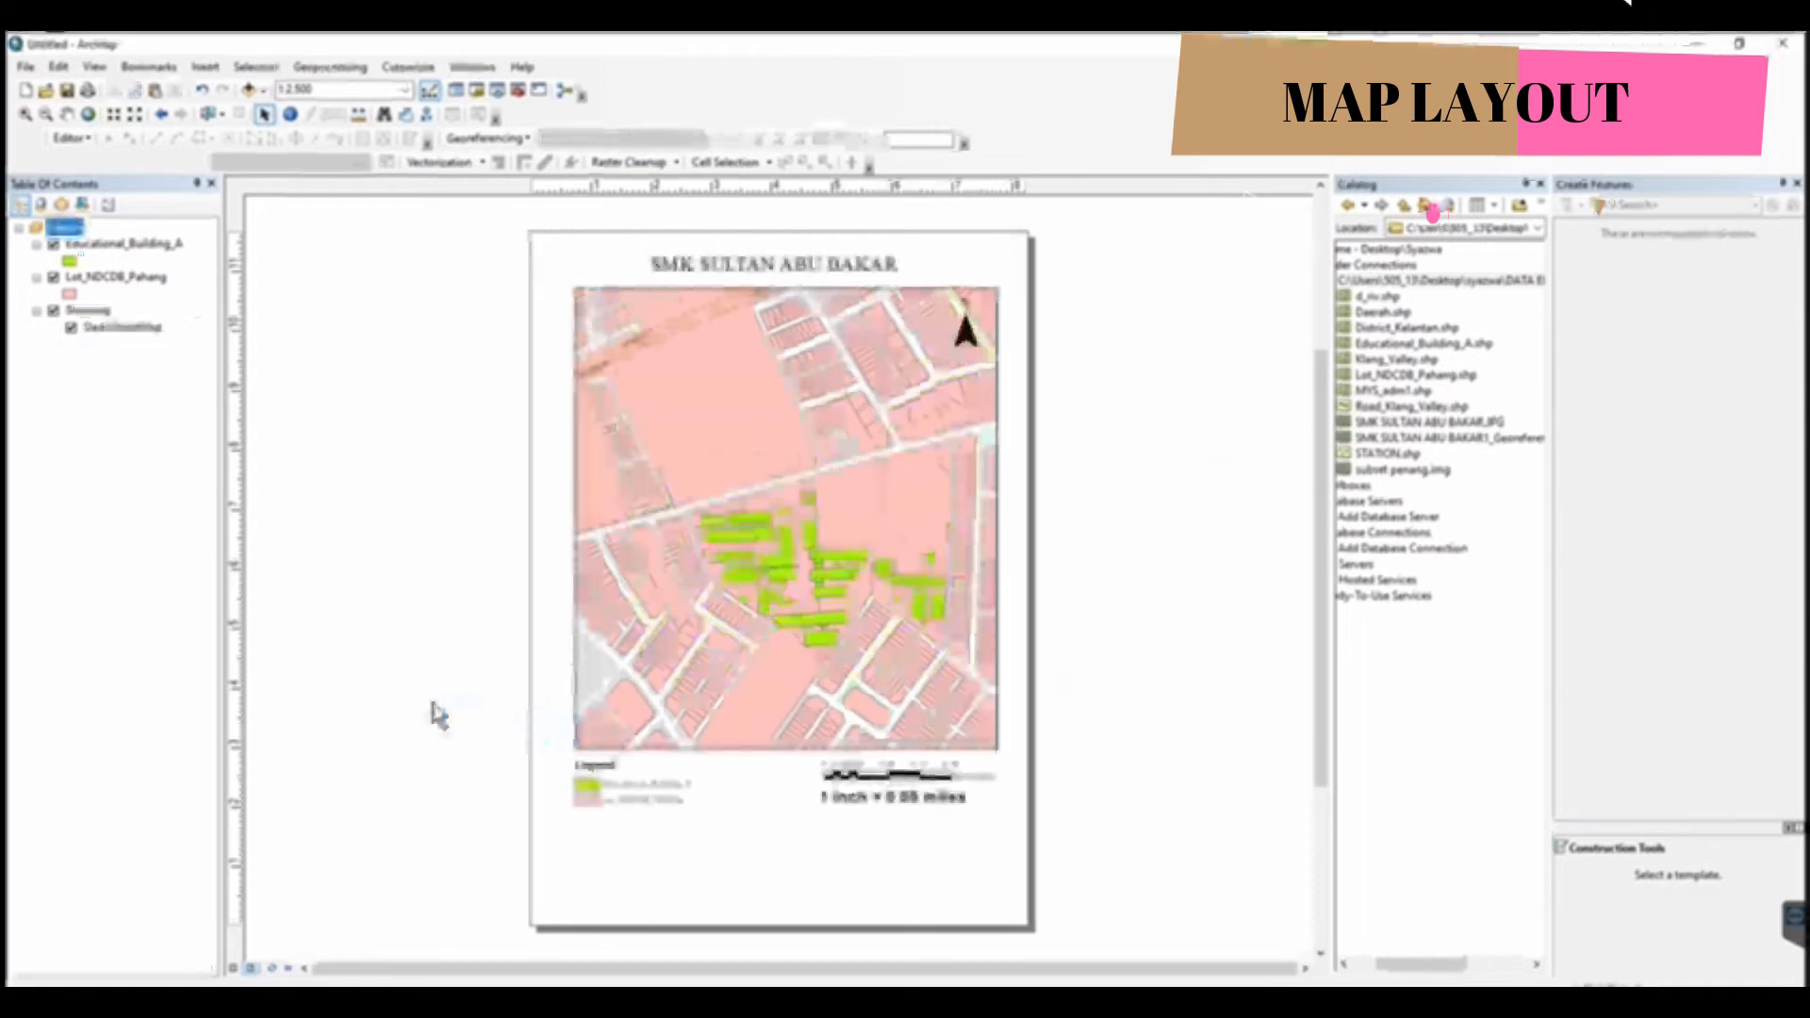
# Insert a layout text reading "BY:" followed by the author's full name
pyautogui.click(206, 67)
pyautogui.click(223, 135)
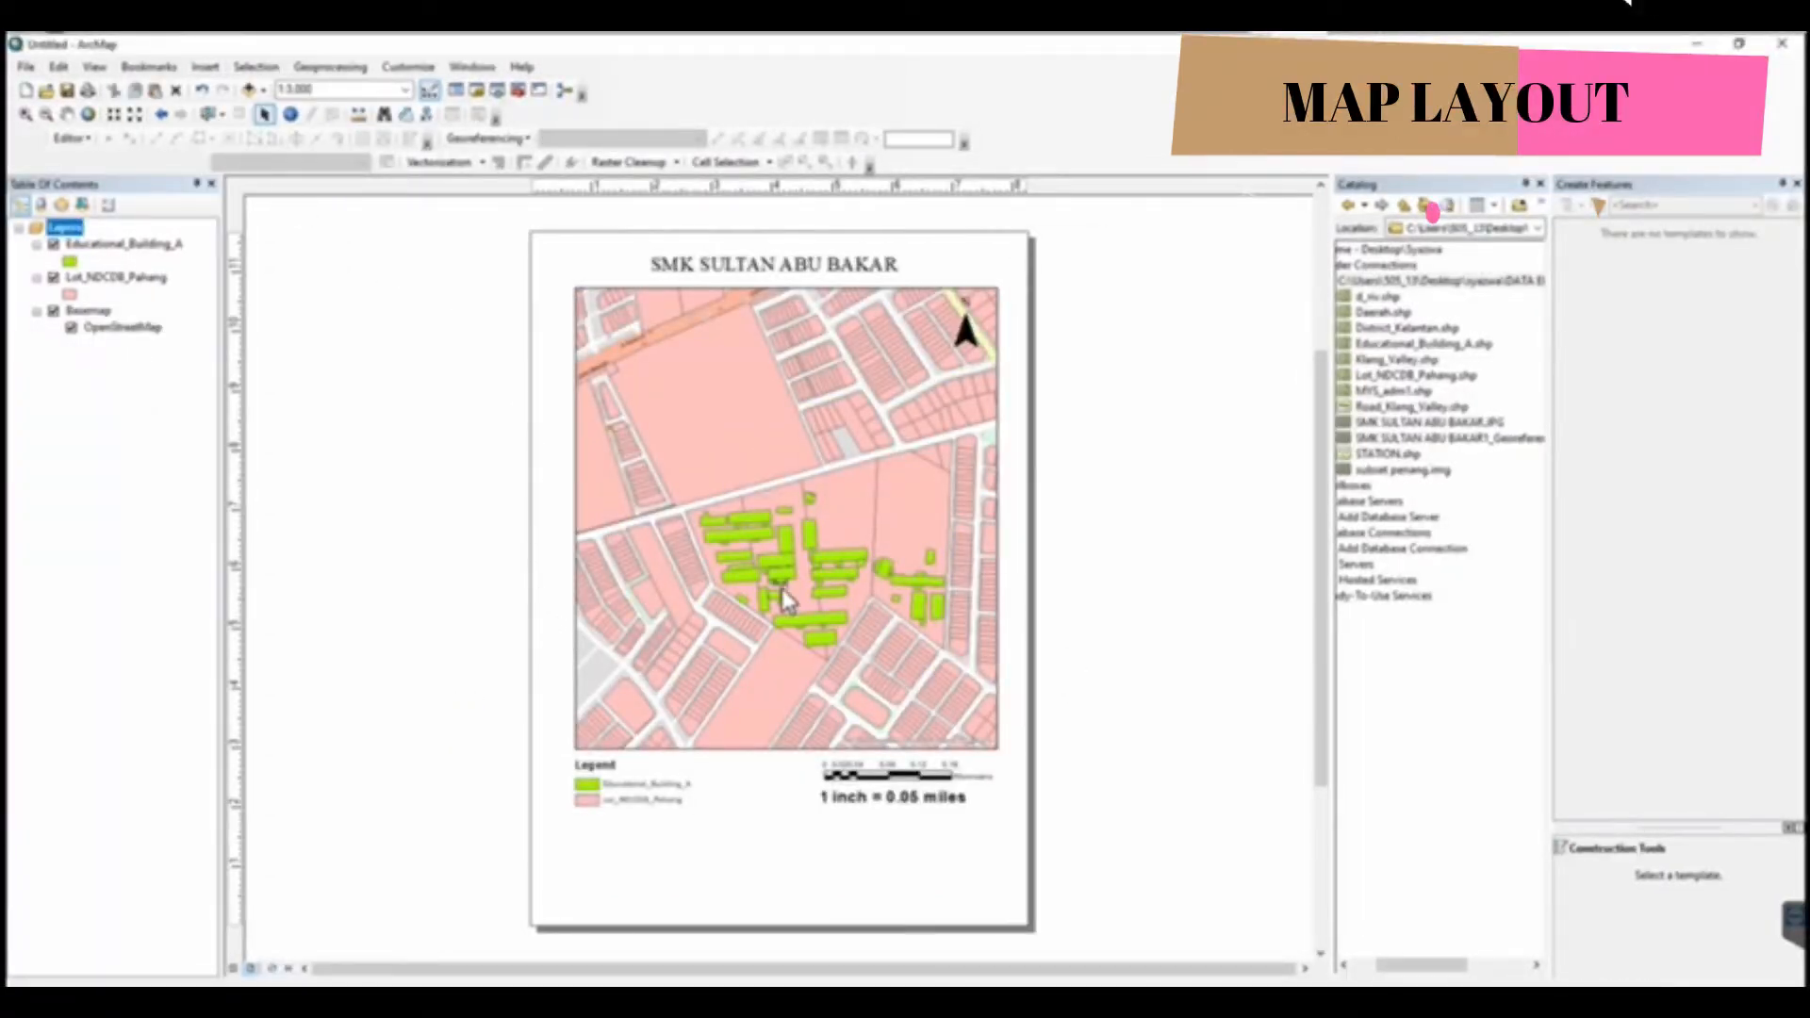
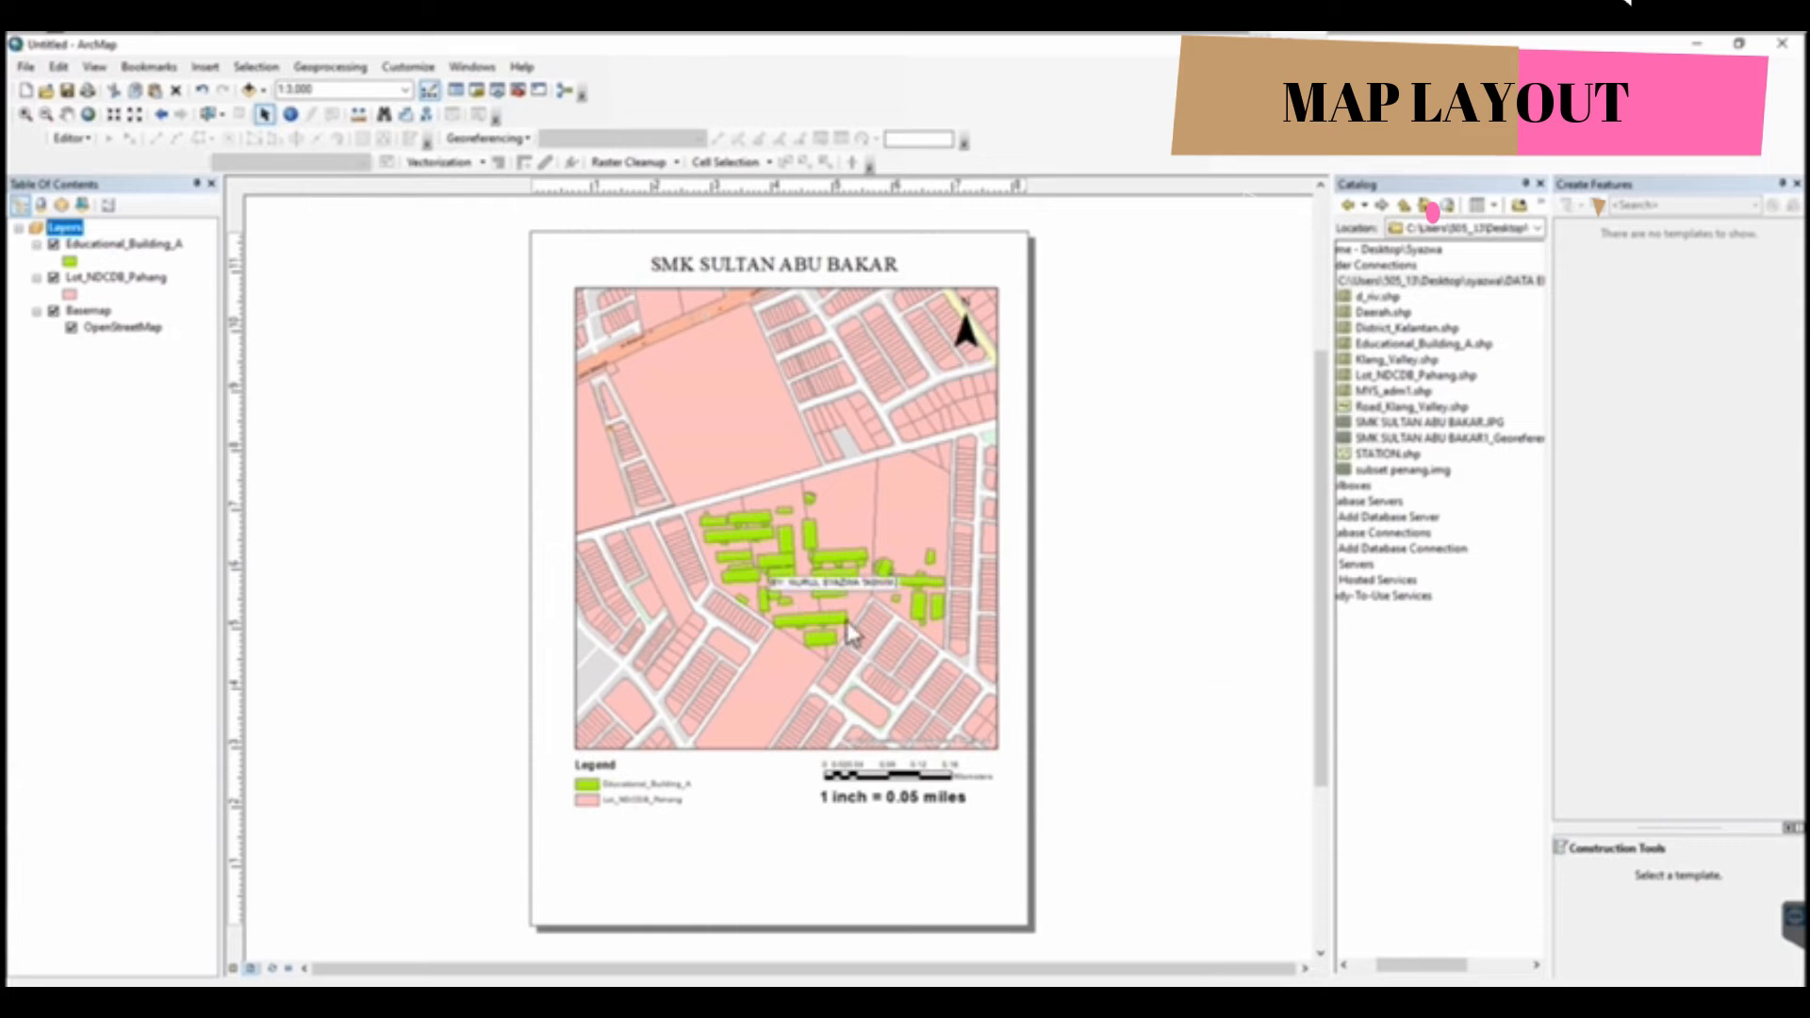
pyautogui.press('Return')
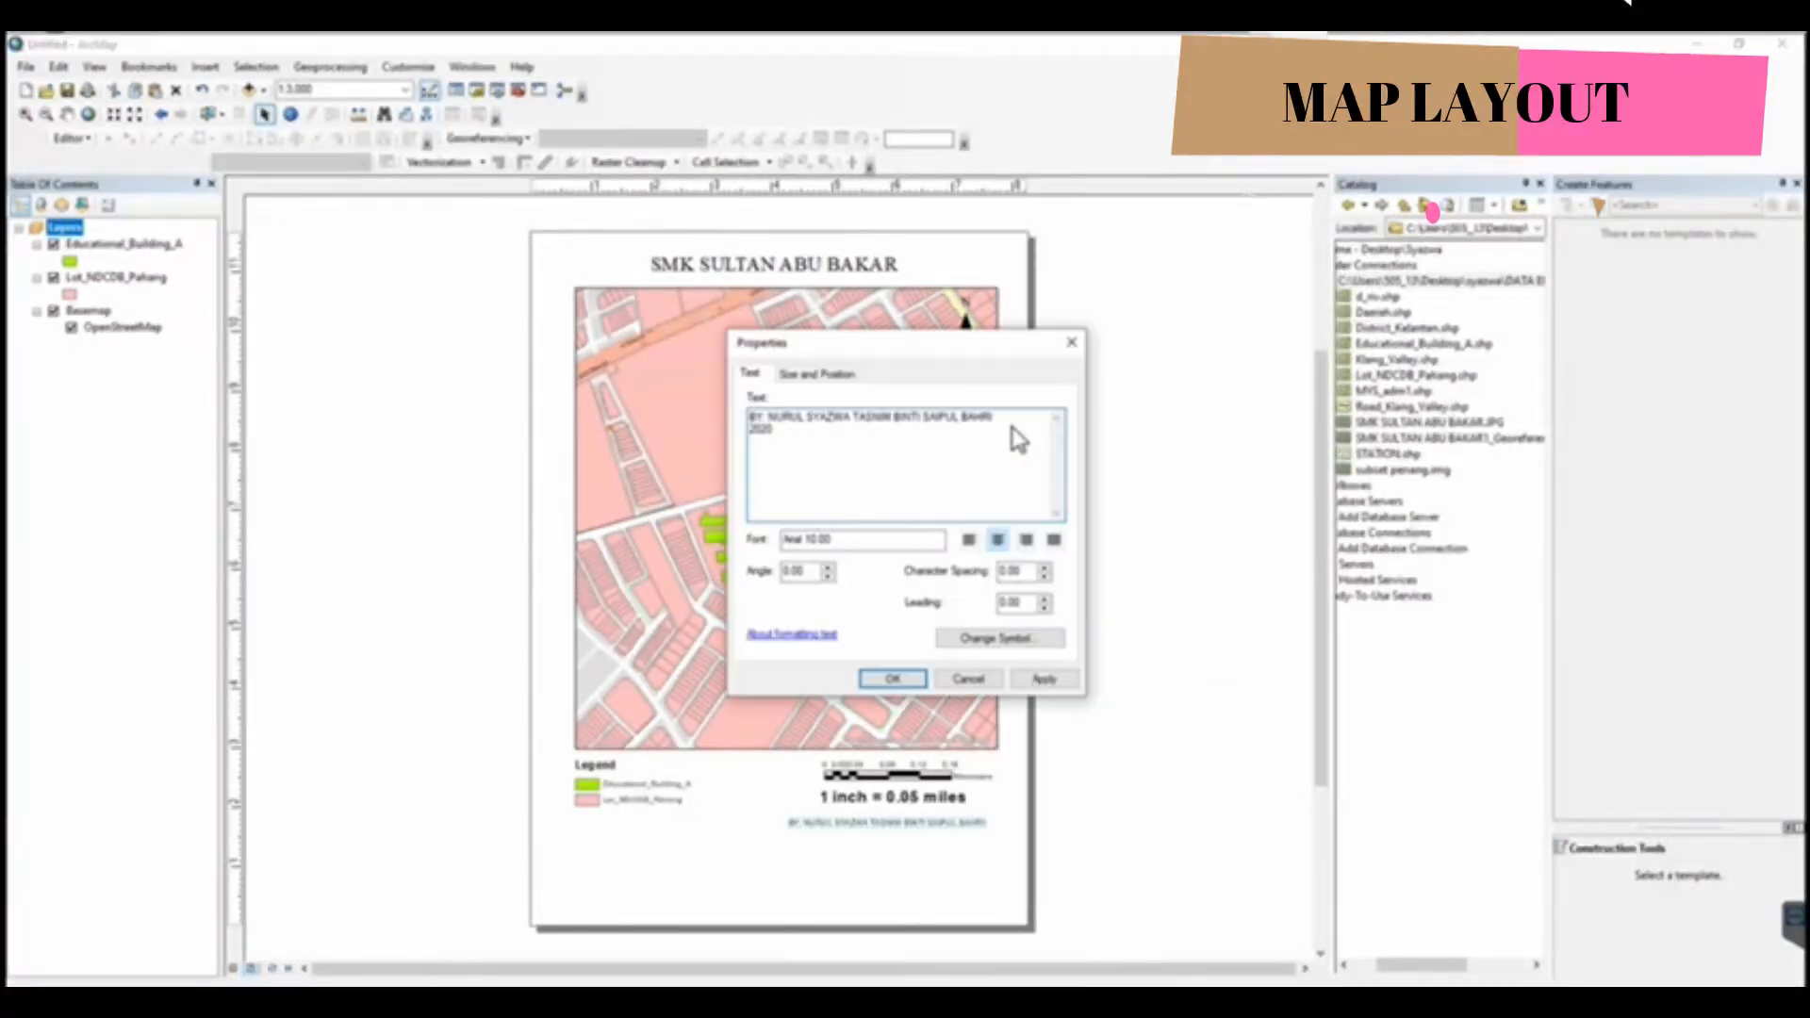
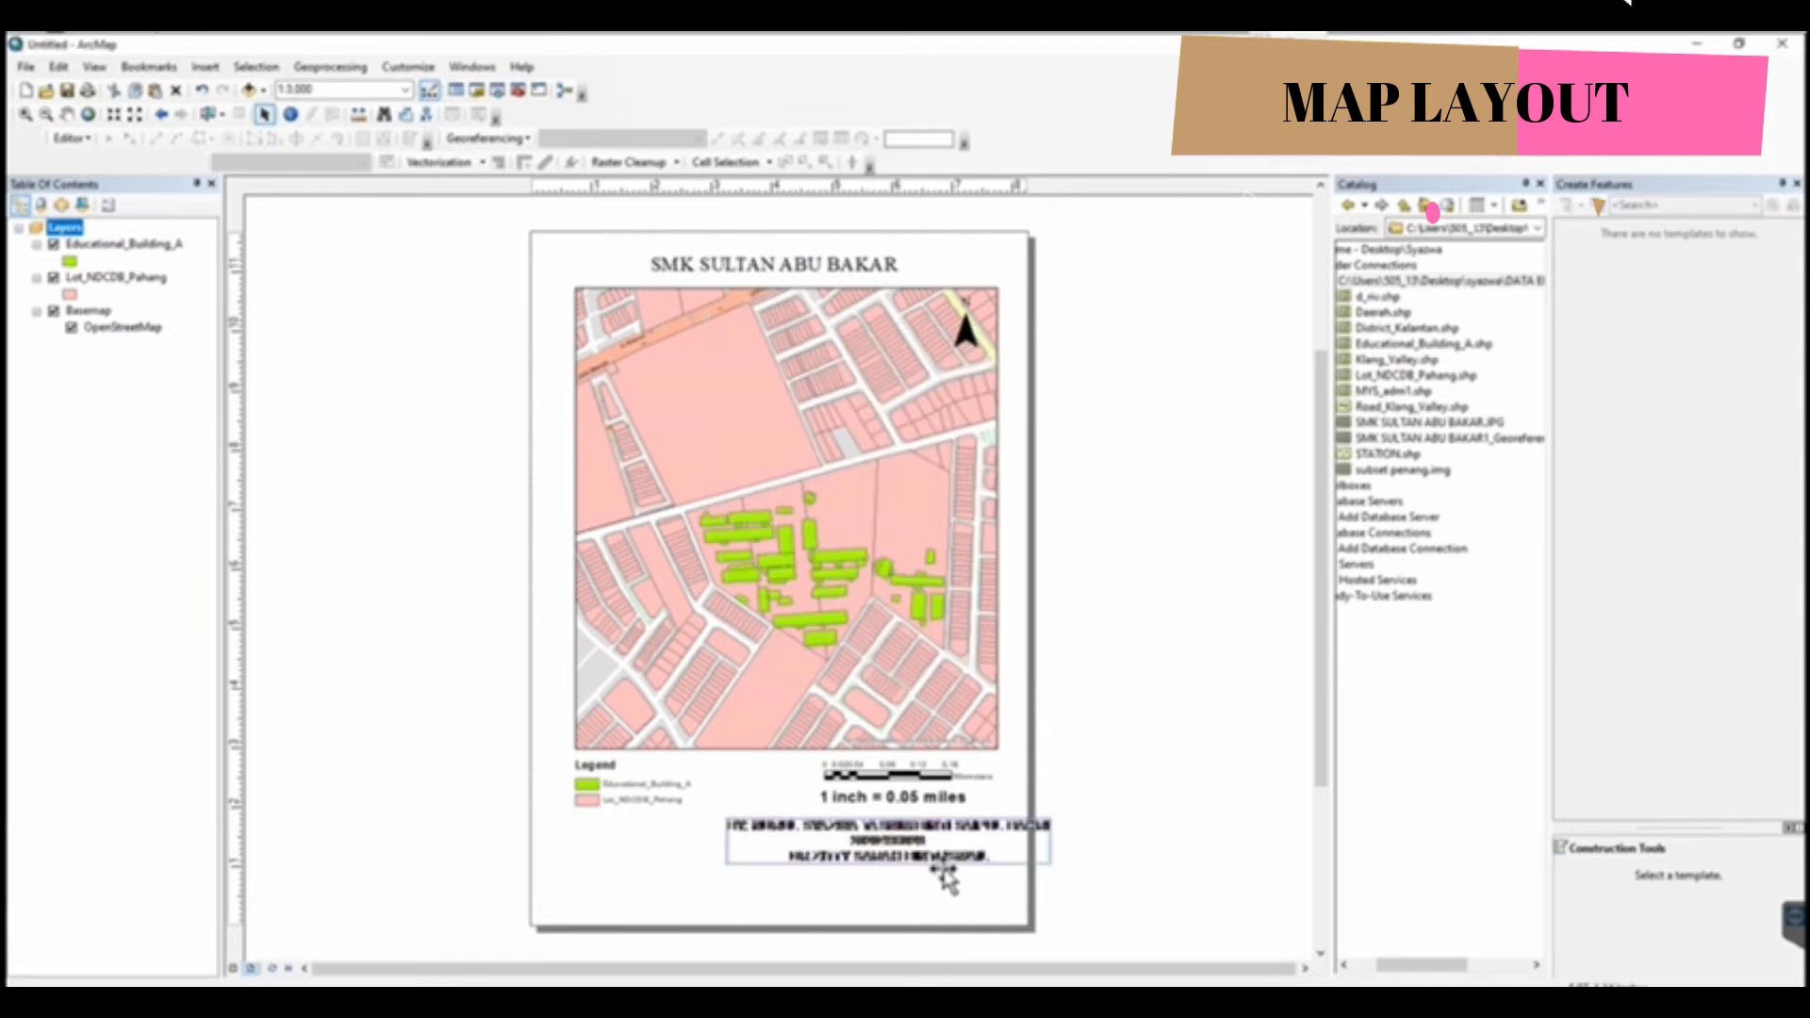
# Place the author text block below the scale text and split the author's name over two lines to fit the page
pyautogui.moveTo(942, 869); pyautogui.dragTo(931, 882)
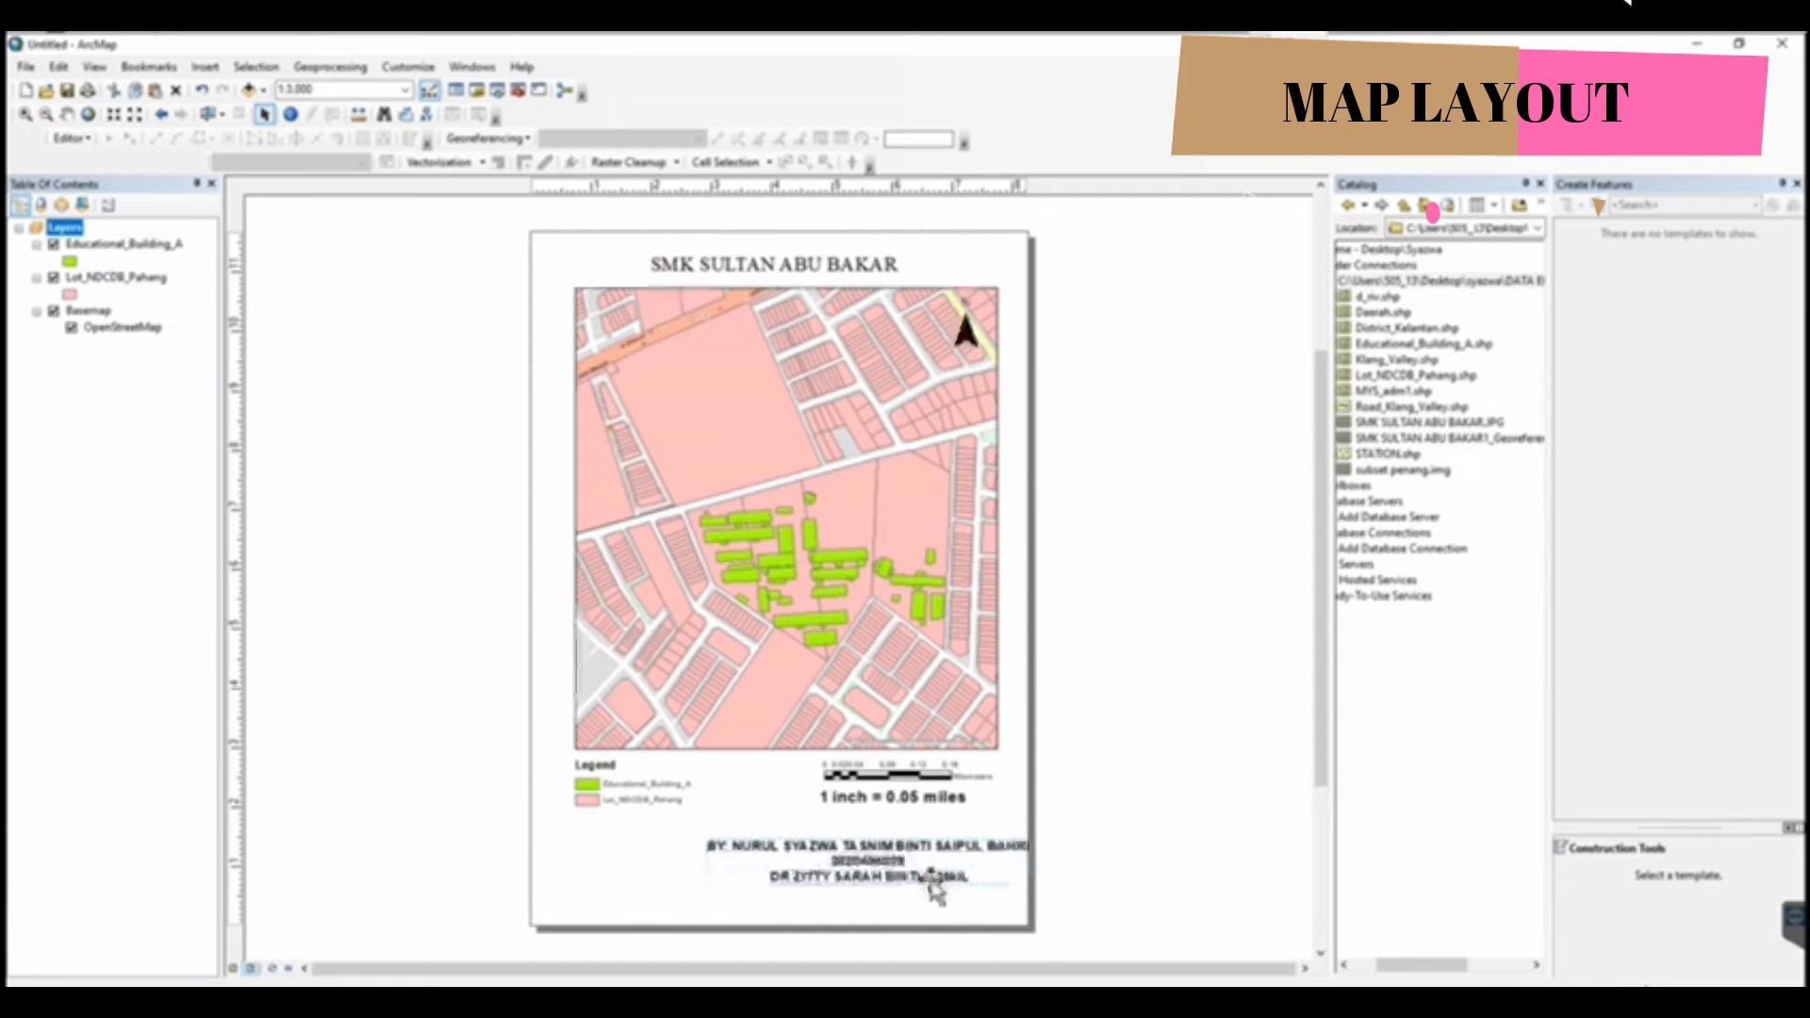
pyautogui.doubleClick(930, 882)
pyautogui.click(910, 676)
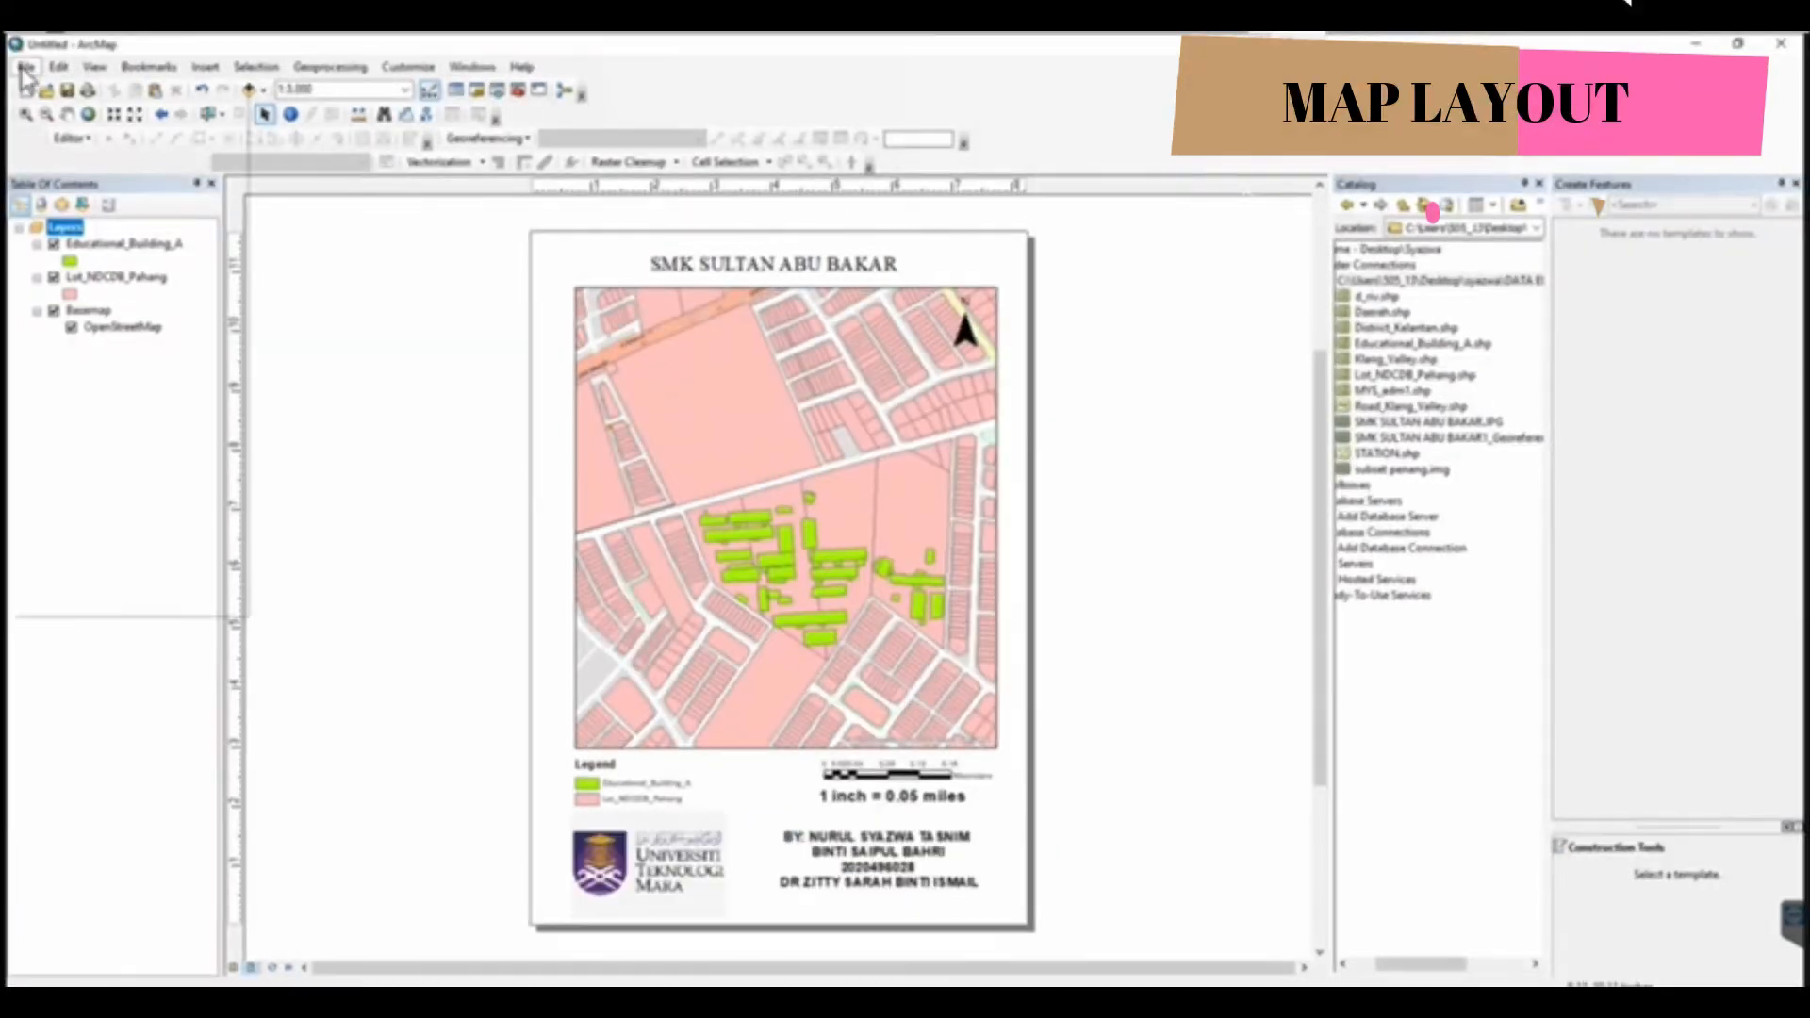
# Save the map document in the DATA EIS554 - MODULE 2 folder
pyautogui.click(25, 68)
pyautogui.click(87, 150)
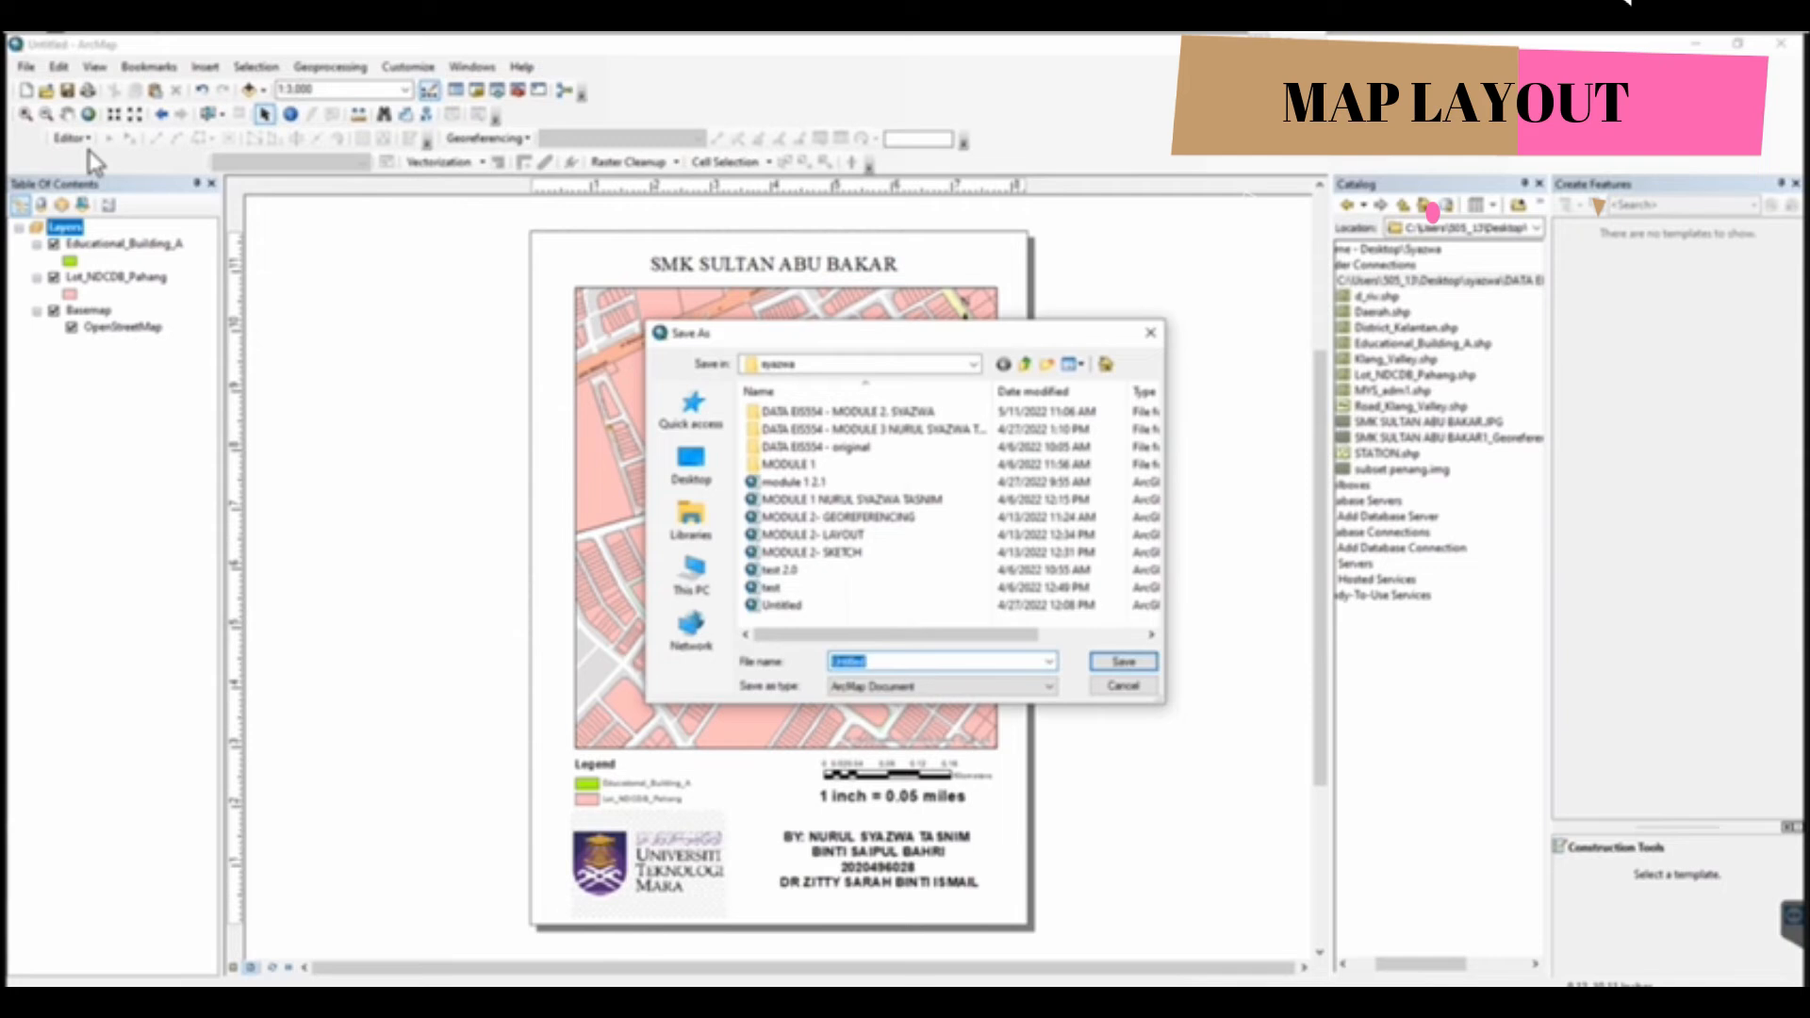
pyautogui.doubleClick(881, 416)
pyautogui.click(1121, 663)
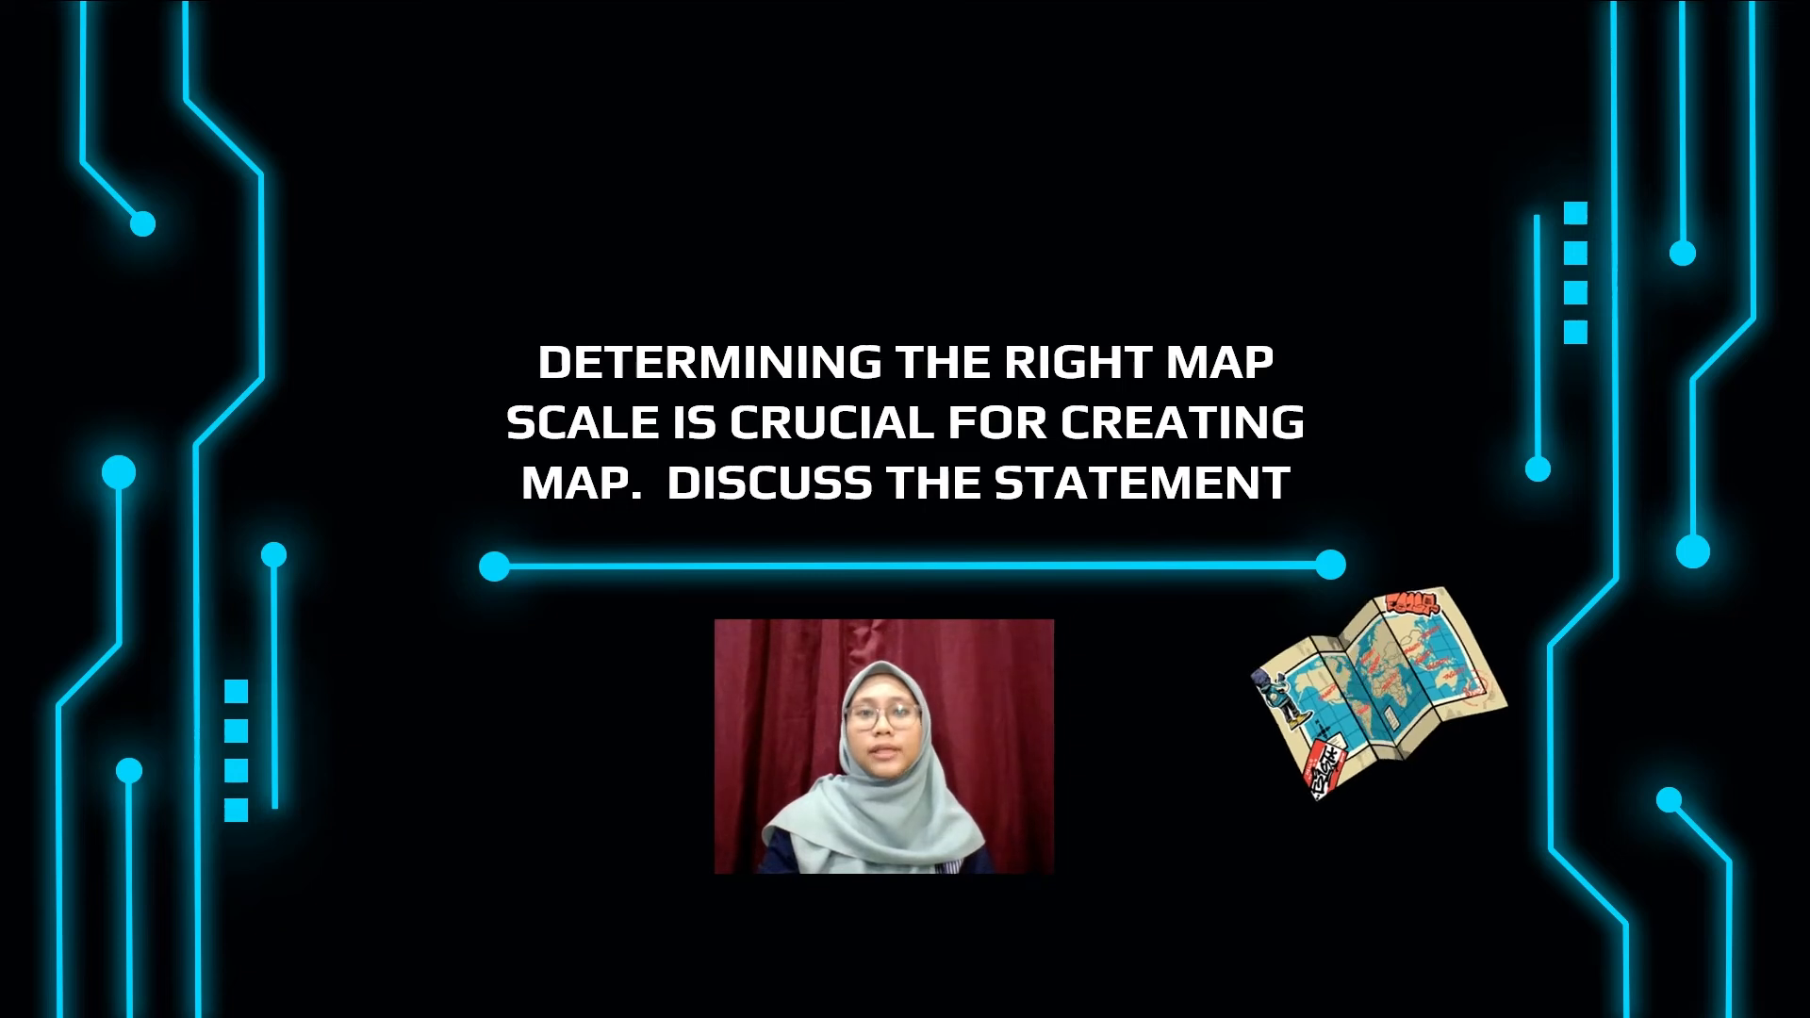